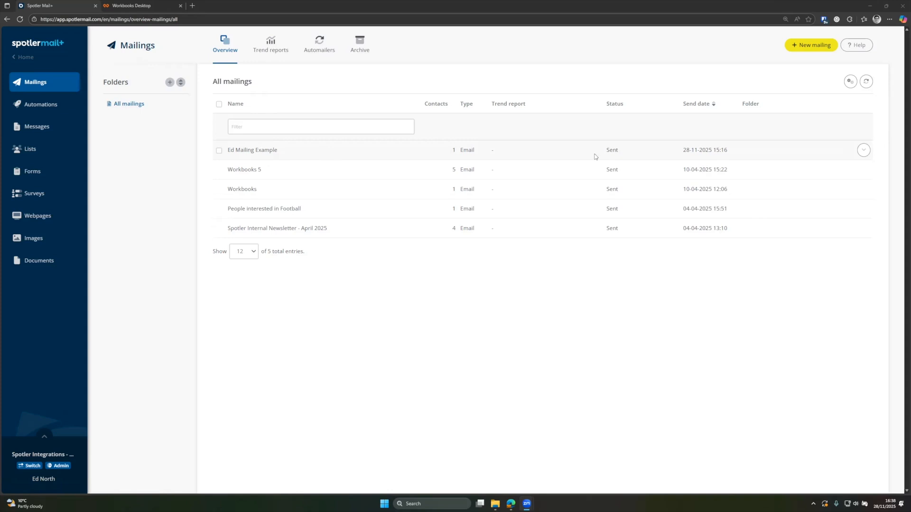
Step: Open the report for the Ed Mailing Example mailing
left_click(860, 152)
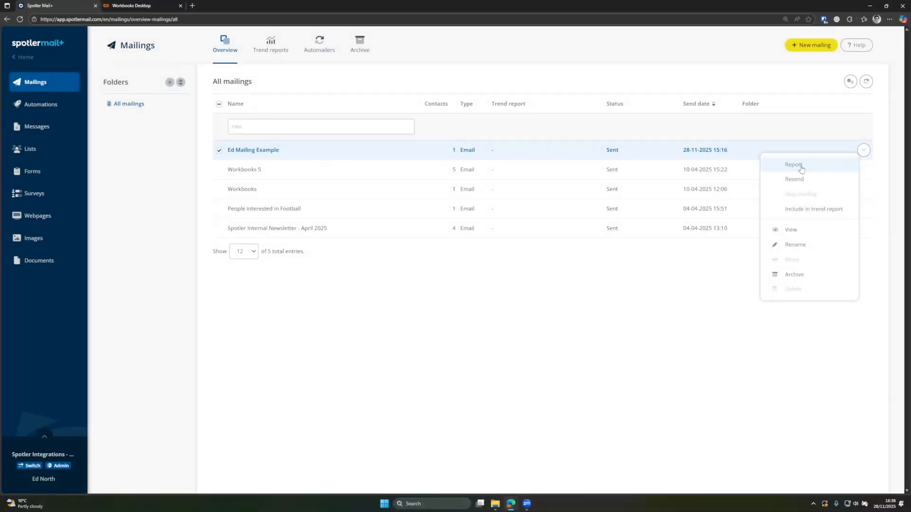
left_click(801, 169)
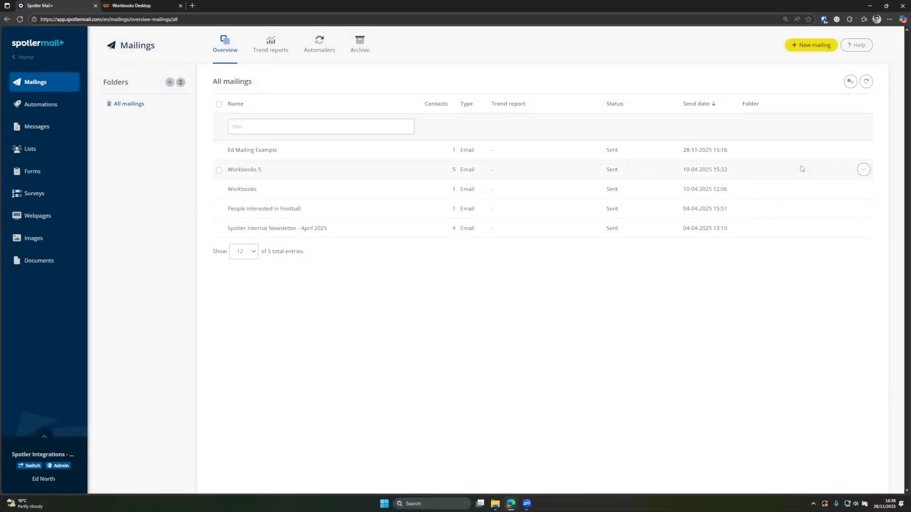
left_click(352, 155)
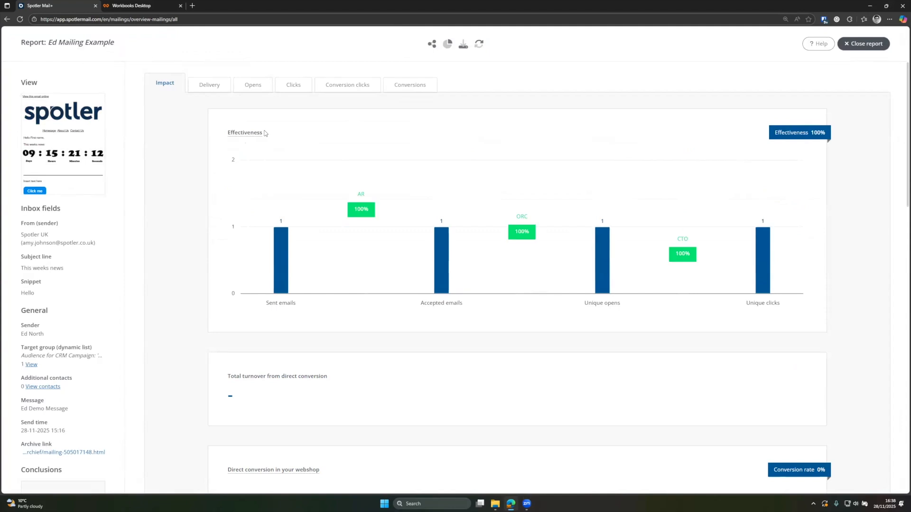
Step: Preview the mailing's message, then open its archived web version in a new tab
mouse_move(67, 147)
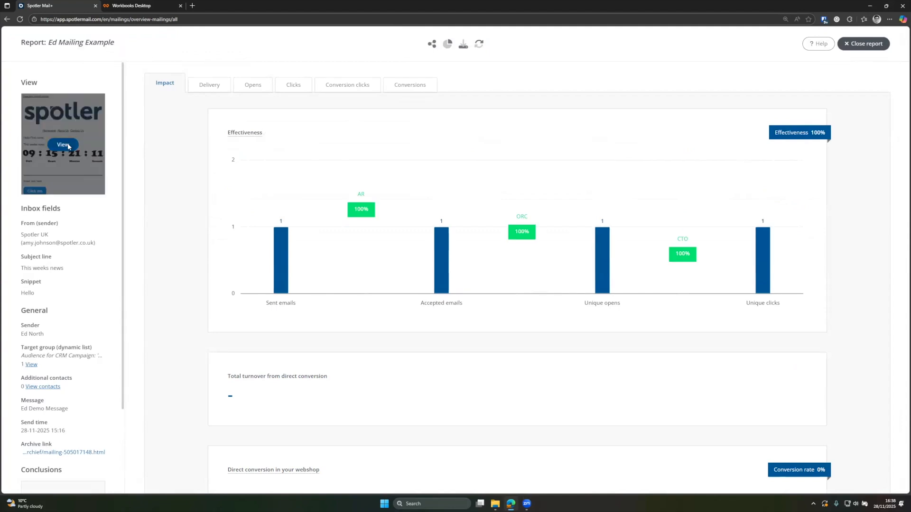
left_click(68, 146)
left_click(856, 66)
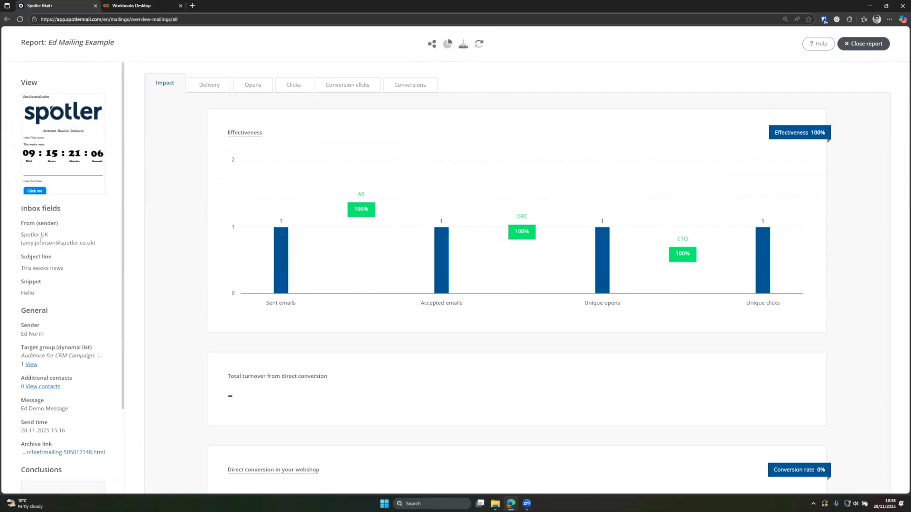
scroll(40, 242, "down", 3)
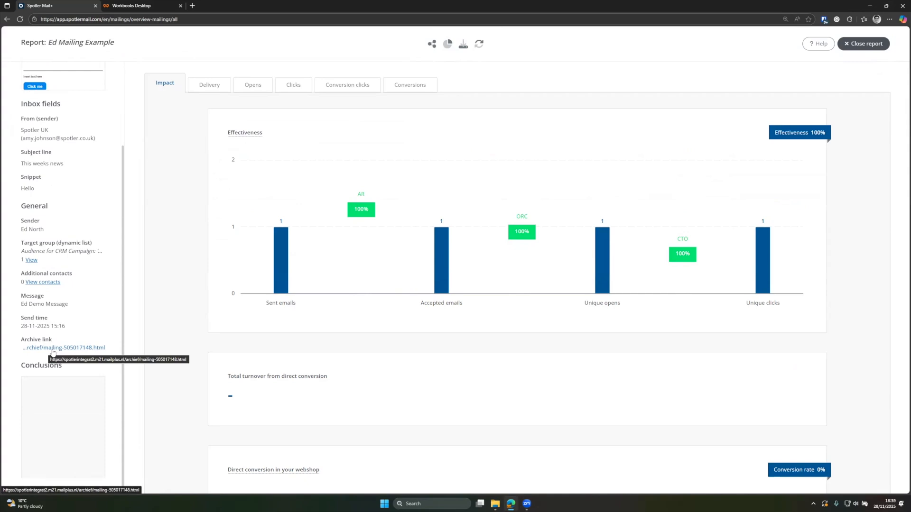
left_click(53, 348)
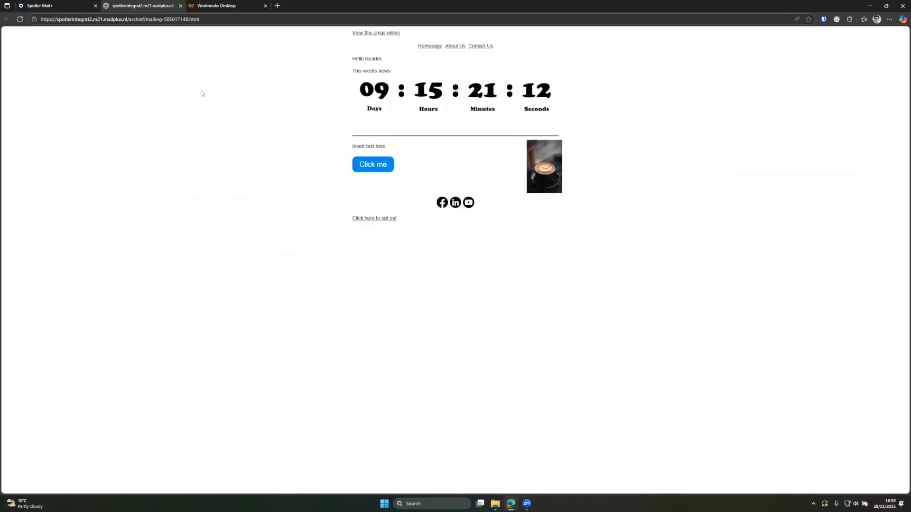
Step: Select and deselect the archive page's opt-out line, then close the archive tab
triple_click(374, 218)
left_click(364, 220)
left_click(180, 5)
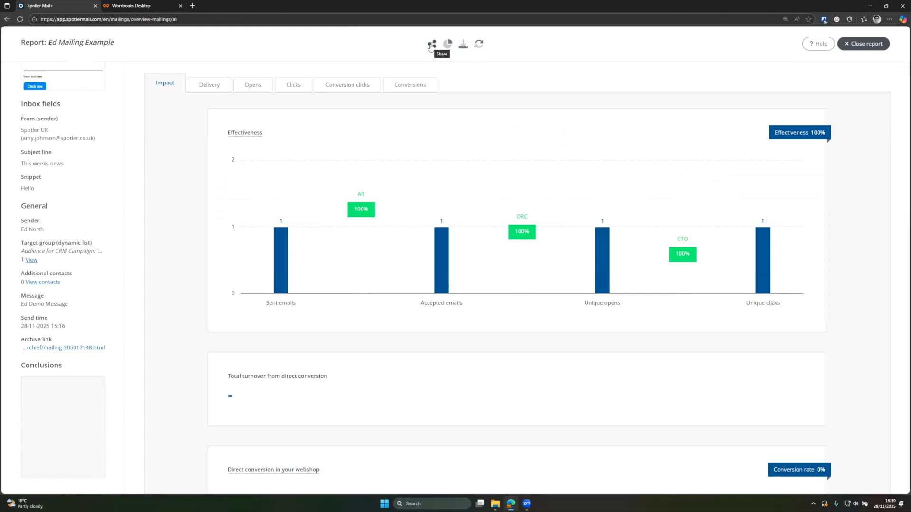
left_click(431, 46)
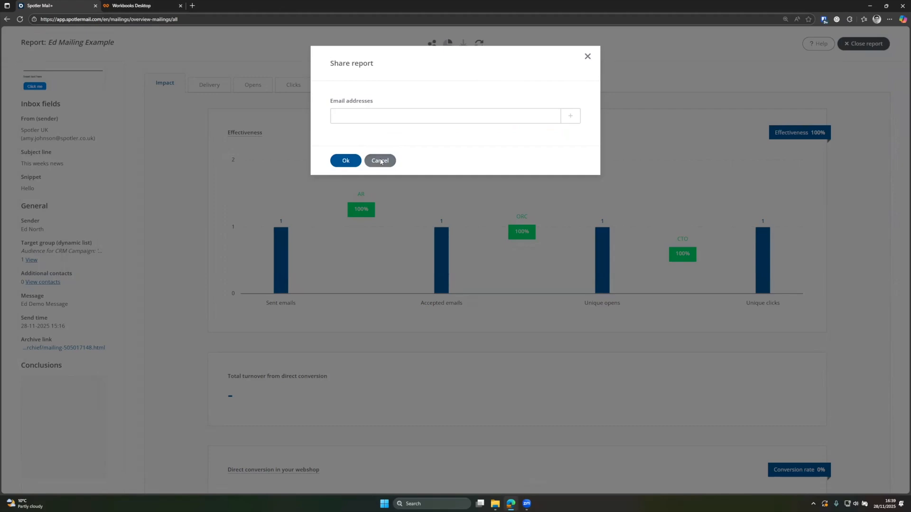
left_click(379, 160)
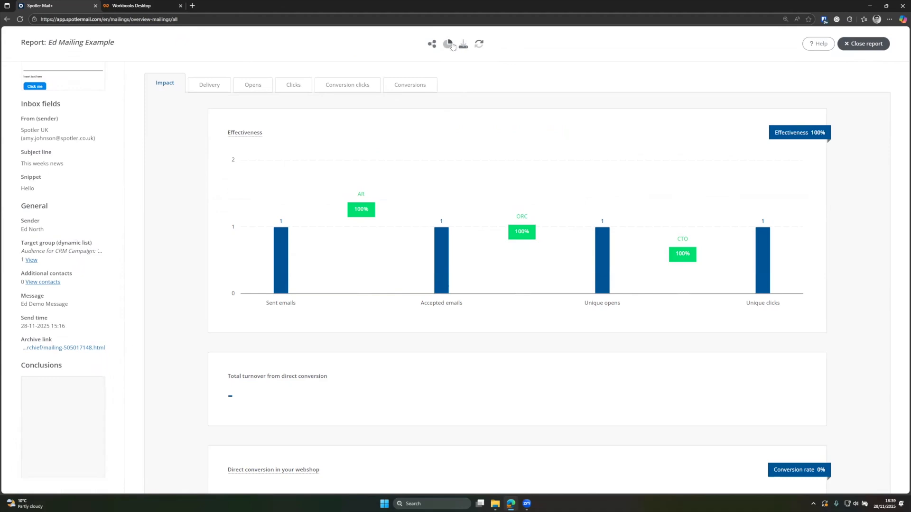
left_click(449, 44)
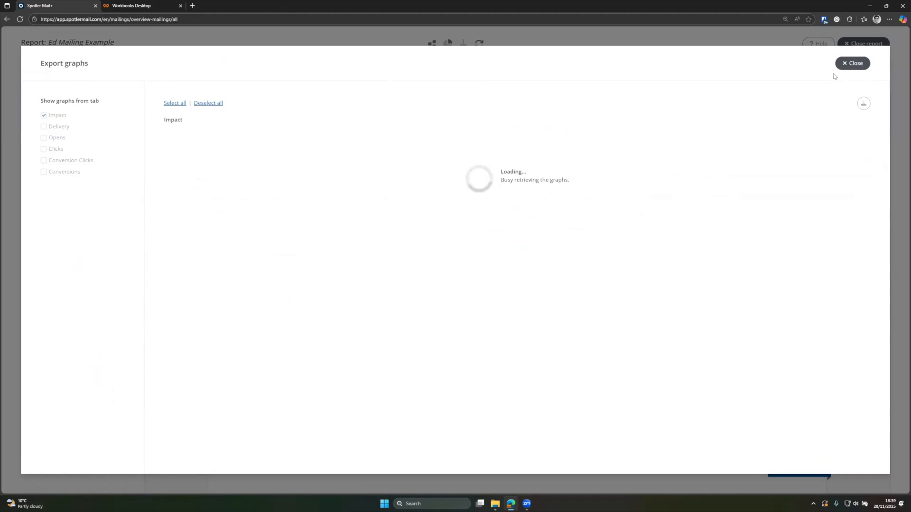
left_click(850, 65)
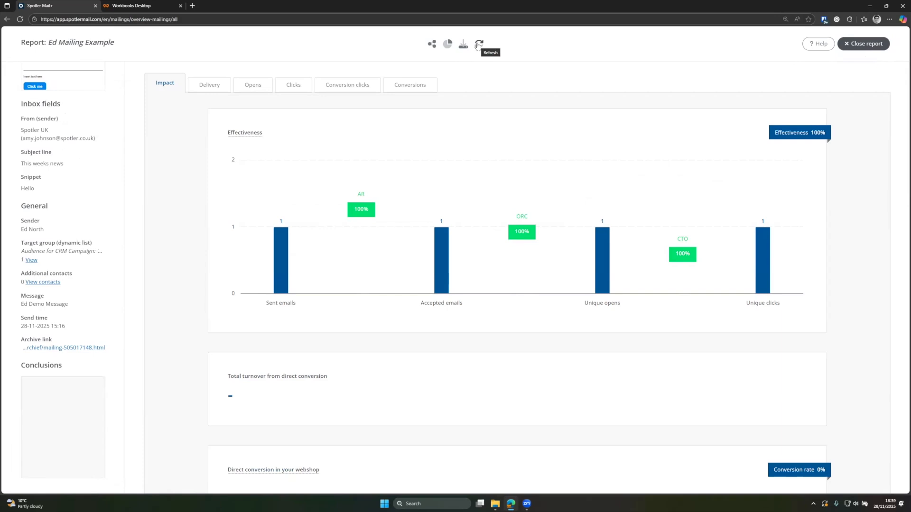
left_click(478, 44)
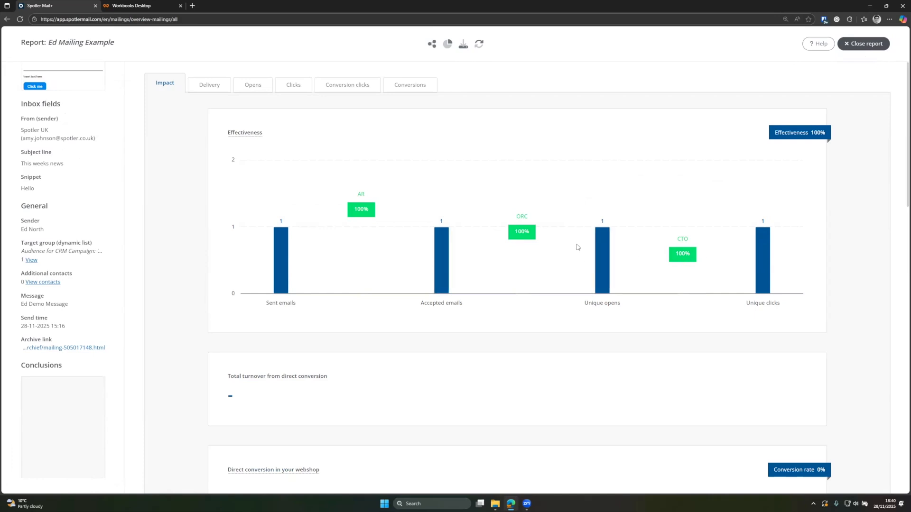
Step: Scroll the Impact tab and check the bounce and unsubscribe figures
scroll(532, 268, "down", 3)
scroll(530, 270, "down", 4)
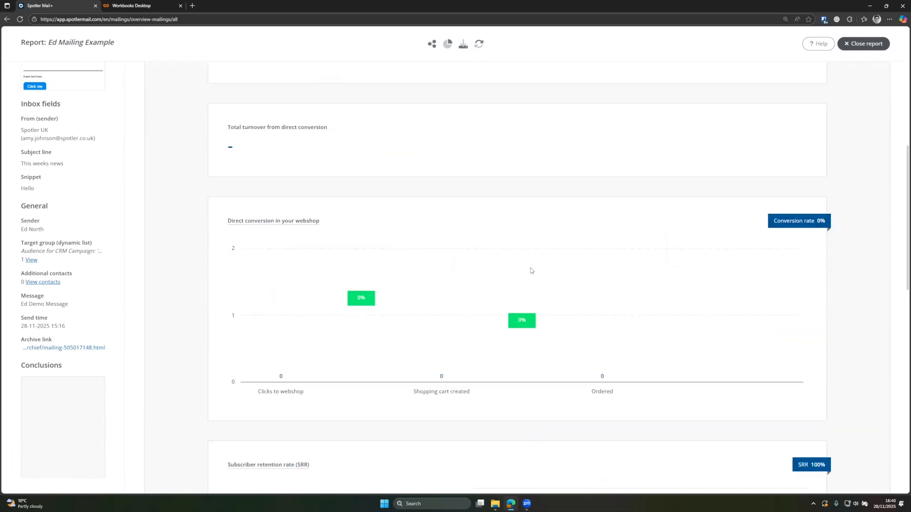
scroll(293, 127, "up", 1)
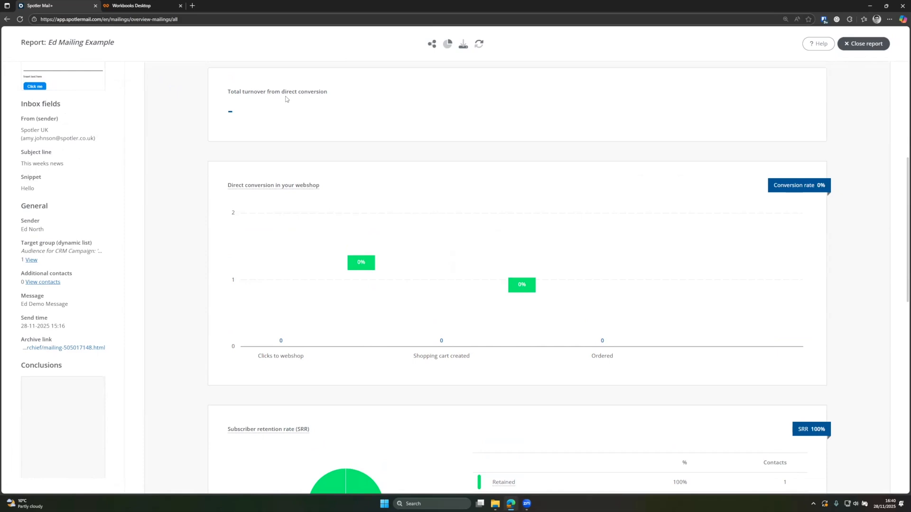
scroll(377, 218, "down", 4)
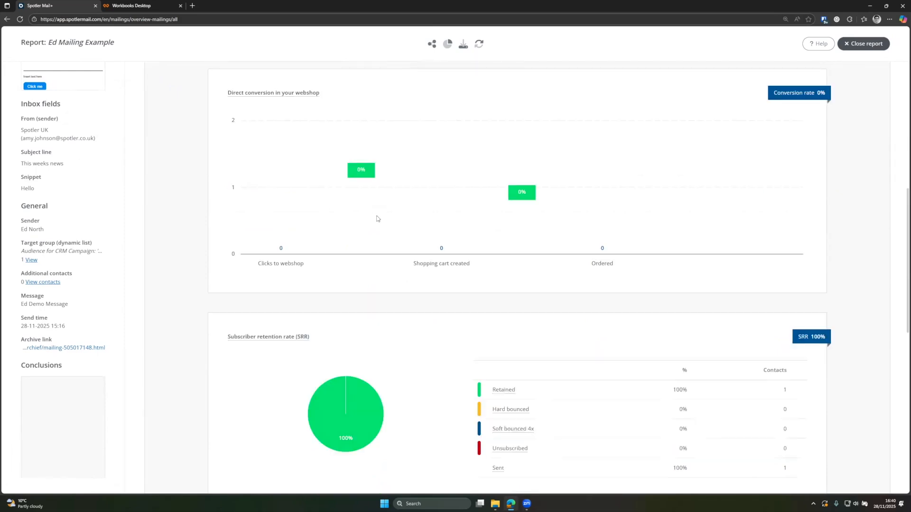
scroll(377, 219, "down", 3)
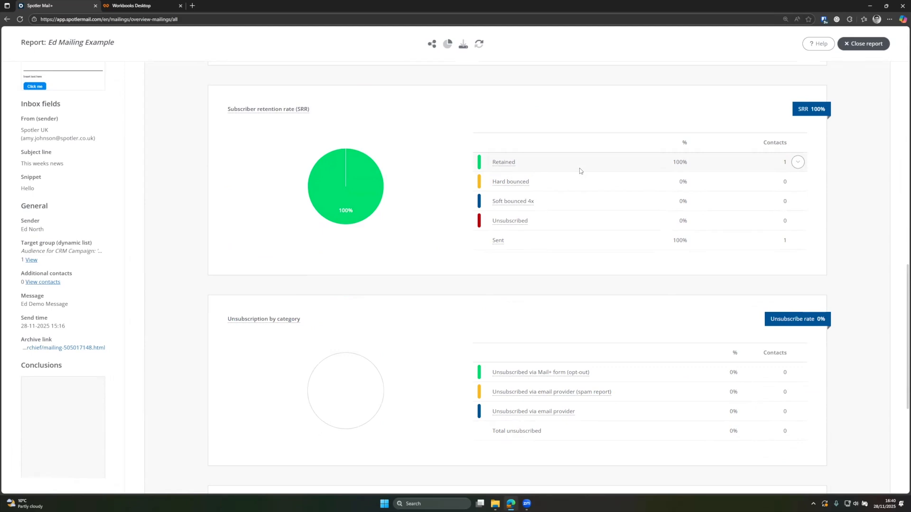
mouse_move(506, 184)
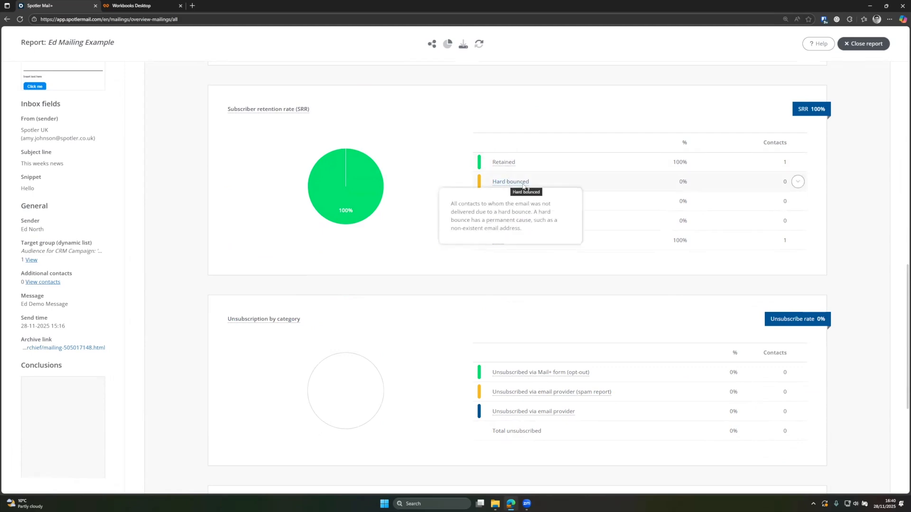
mouse_move(520, 203)
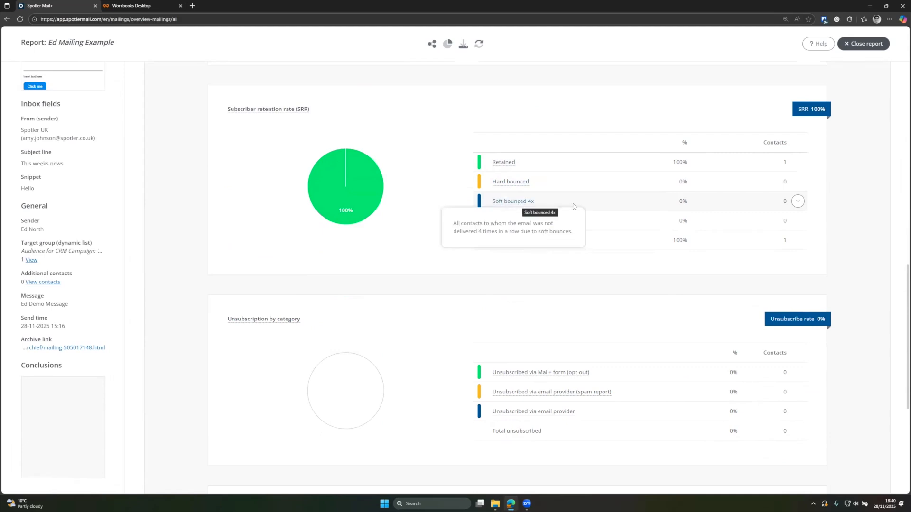
mouse_move(515, 225)
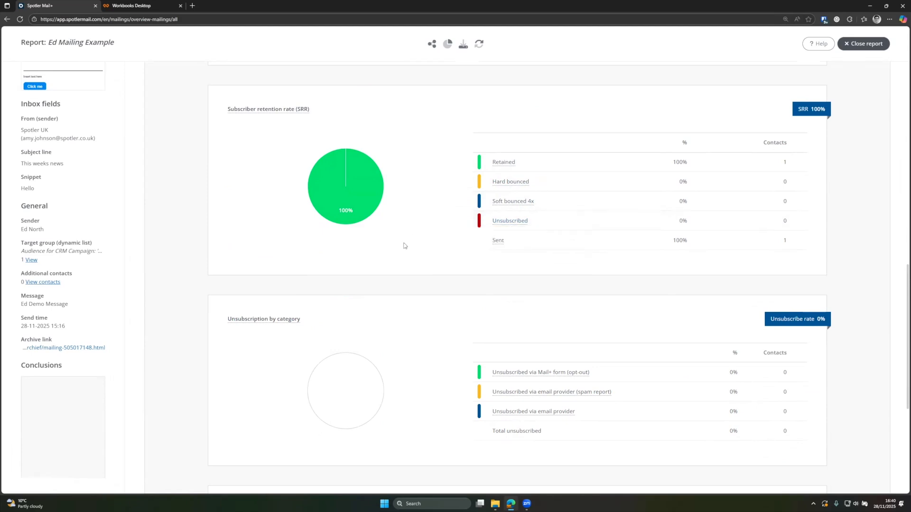
Step: Review the remaining impact figures, then show the Delivery tab's 100% acceptance and 0% bounce rates
scroll(411, 249, "down", 3)
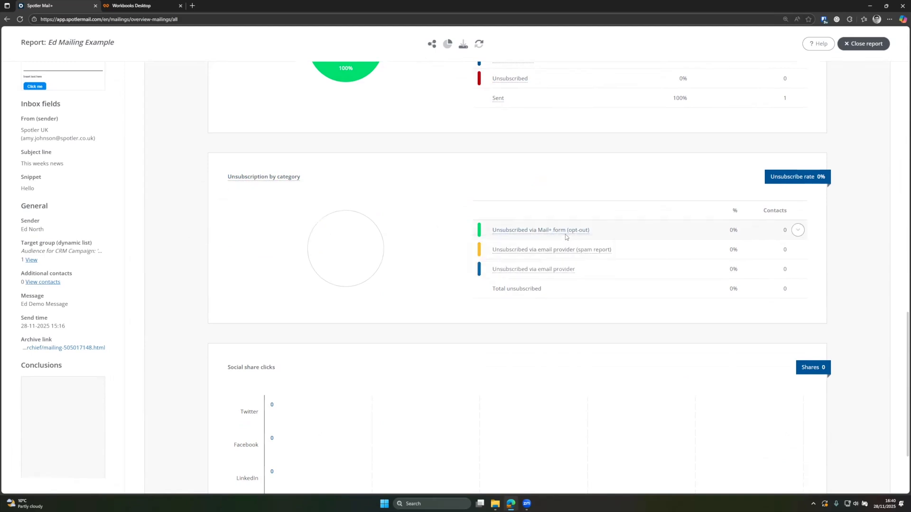
mouse_move(588, 232)
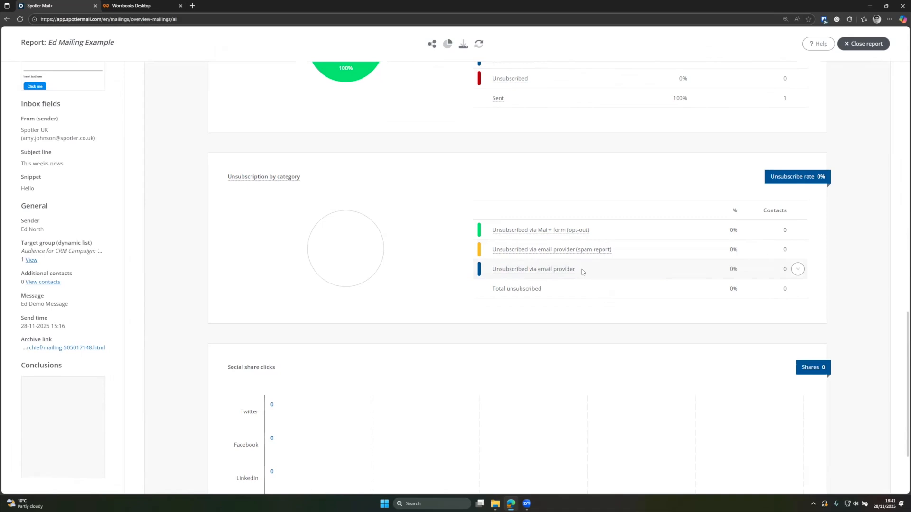
scroll(582, 271, "down", 3)
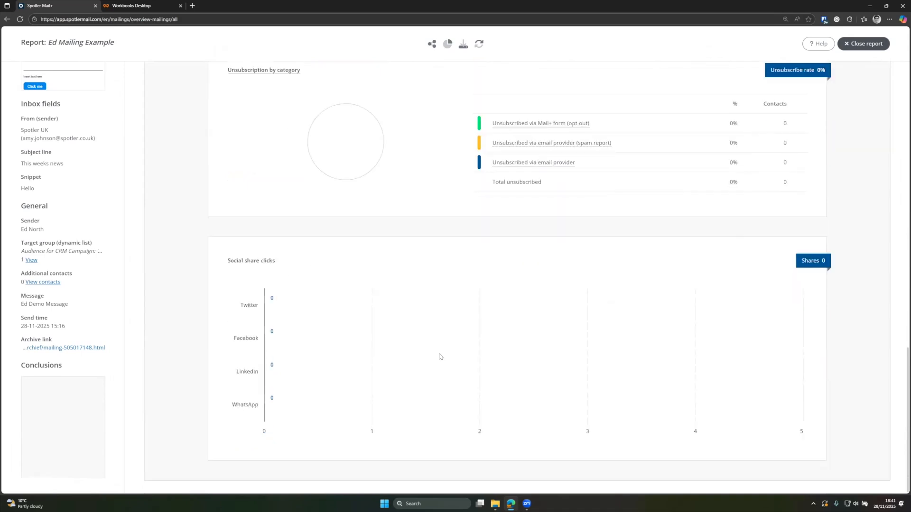
scroll(440, 354, "up", 7)
scroll(444, 350, "up", 10)
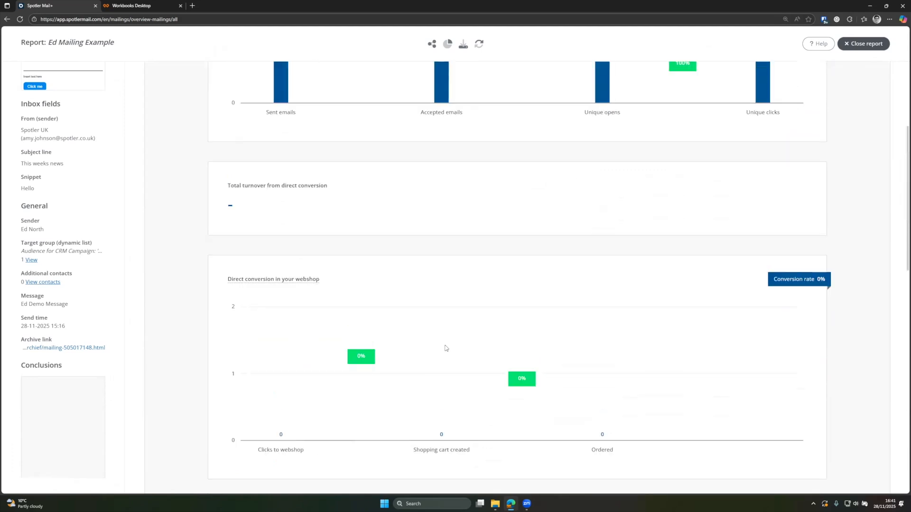
left_click(207, 88)
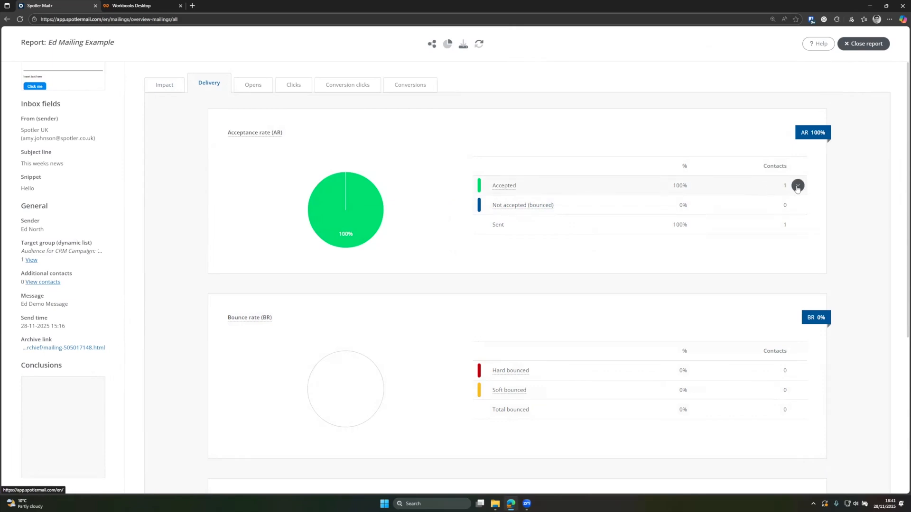
Step: List the contacts who accepted the mailing, then close that list
left_click(797, 186)
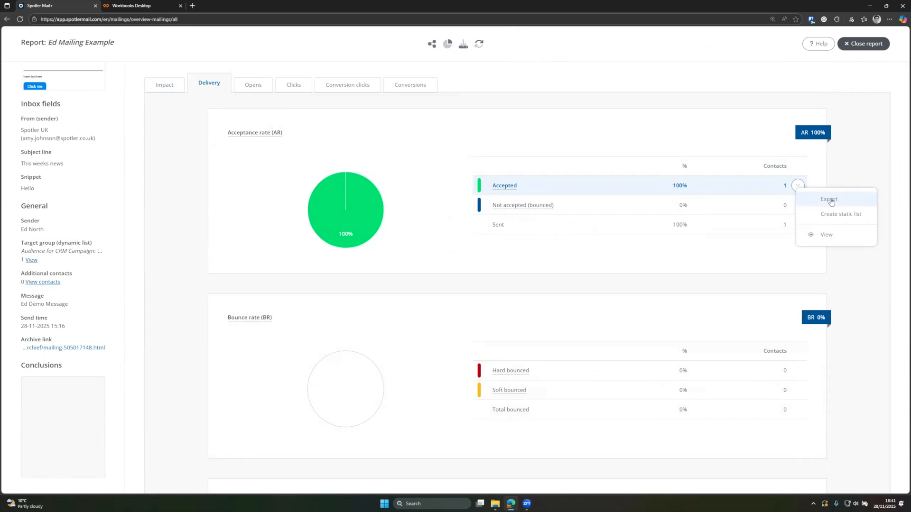
left_click(832, 240)
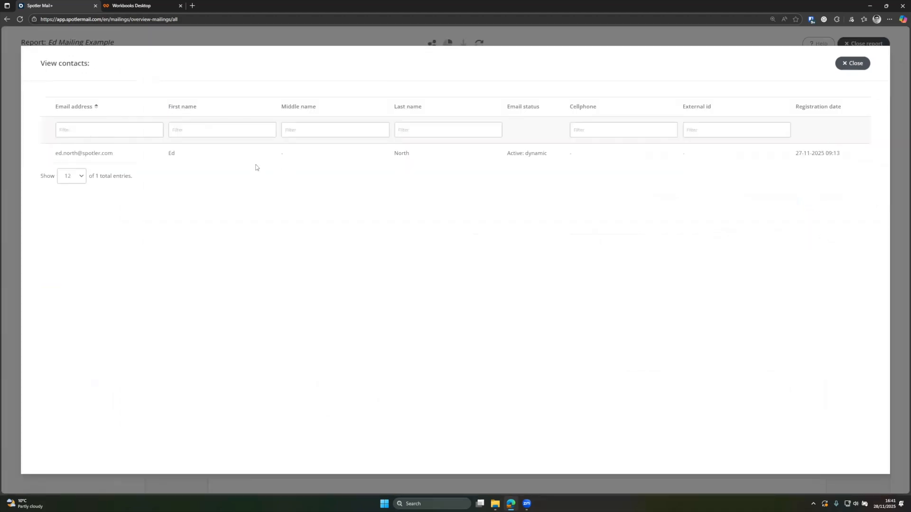
left_click(853, 64)
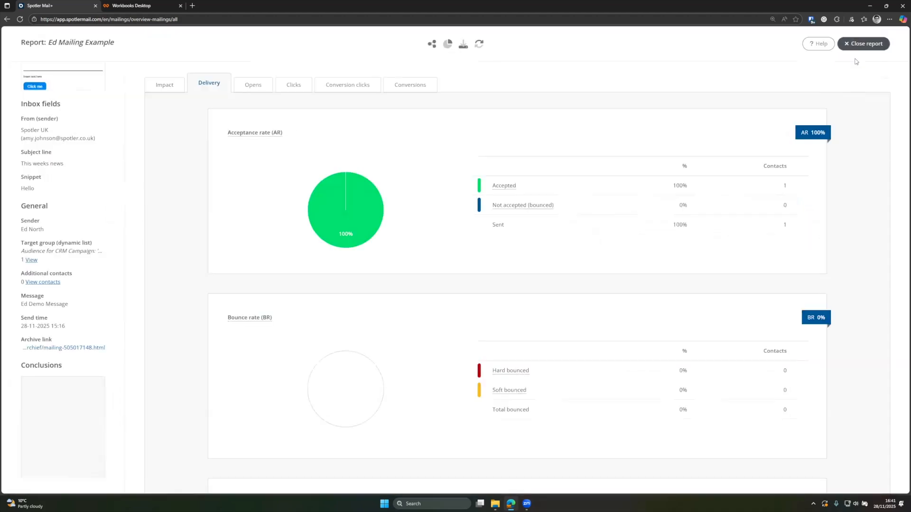
Step: Check the bounce rates are all 0%, then bring up the Opens statistics
scroll(304, 334, "down", 2)
scroll(333, 326, "down", 2)
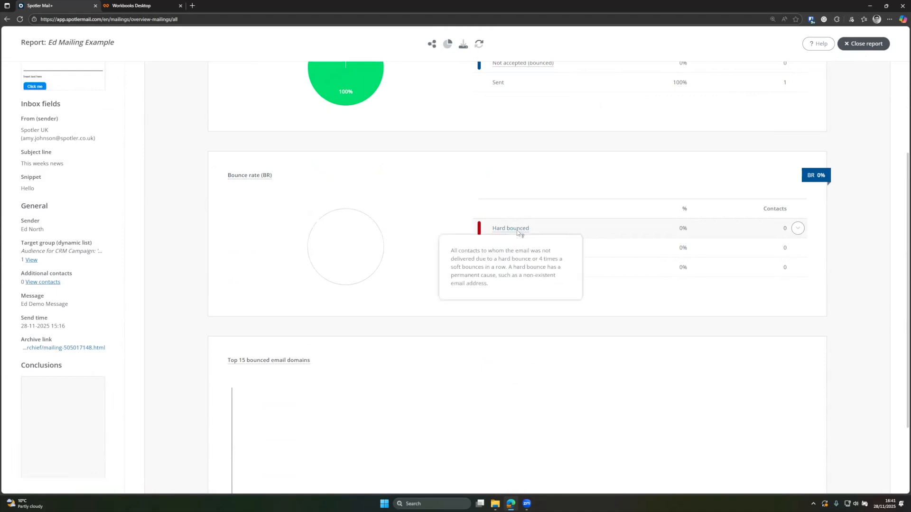
scroll(611, 304, "down", 2)
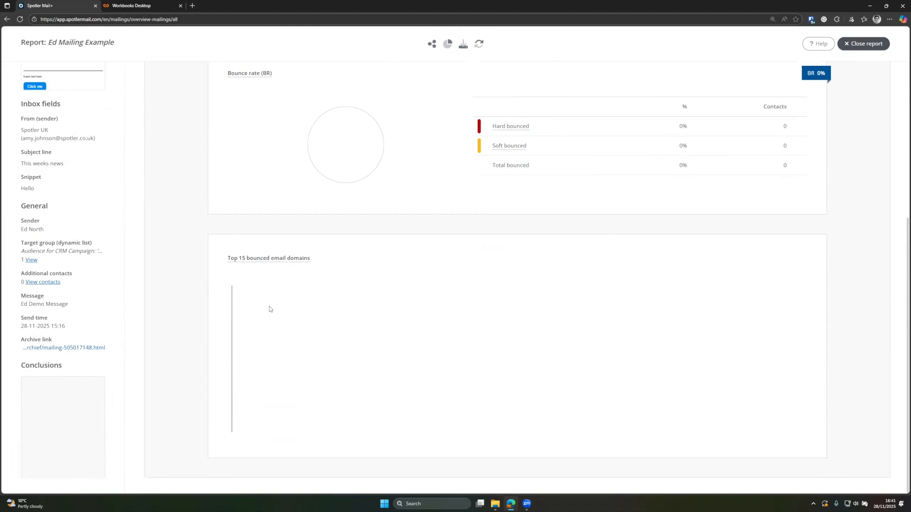
scroll(366, 373, "up", 5)
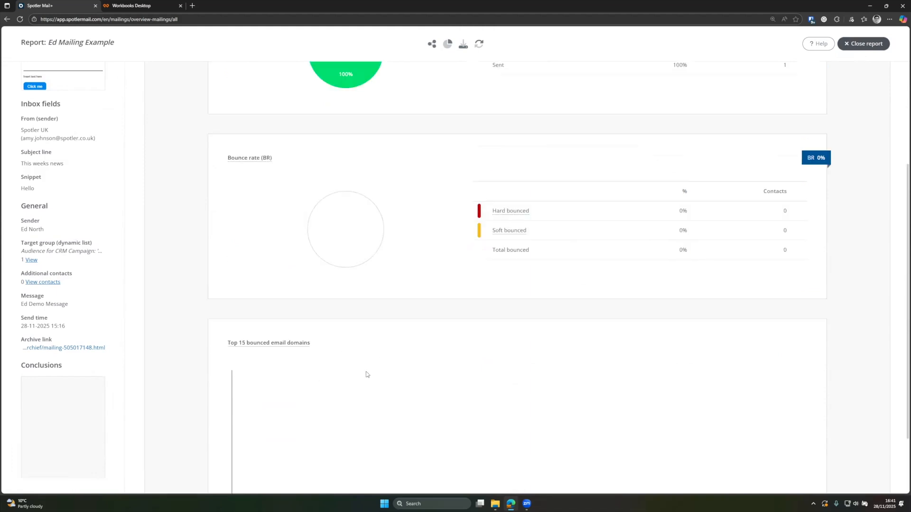
left_click(256, 85)
scroll(327, 185, "down", 1)
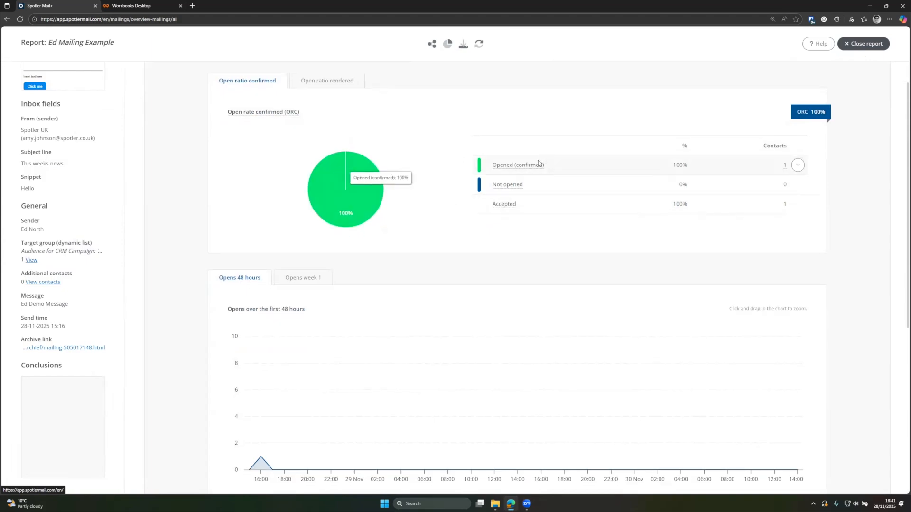
Step: Switch the opens chart between week 1 and 48 hours, zooming onto the afternoon of sending
mouse_move(519, 167)
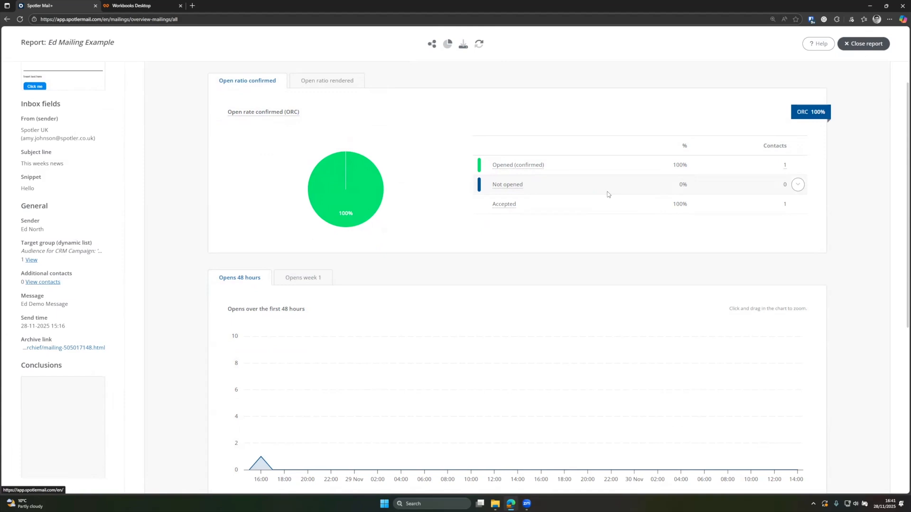
scroll(614, 199, "down", 3)
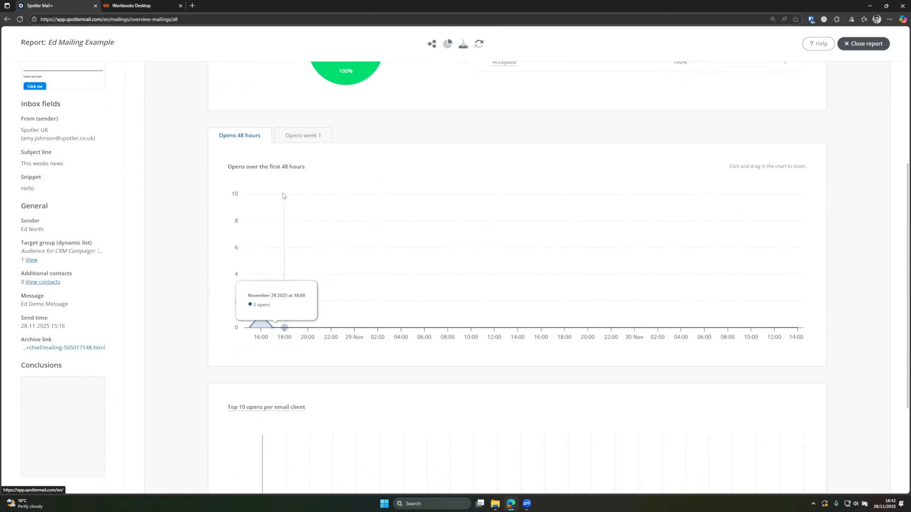
left_click(292, 137)
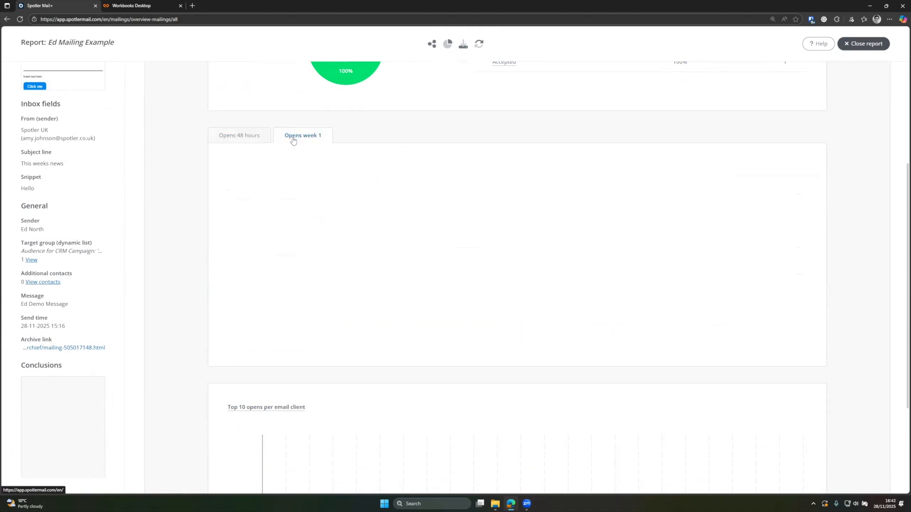
left_click(261, 138)
left_click_drag(249, 275, 342, 274)
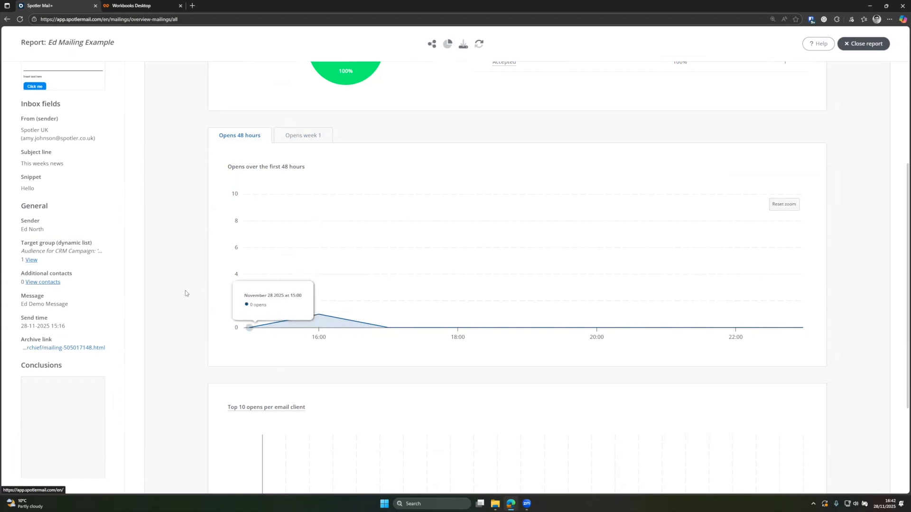
Step: Check the email client chart, then show the Clicks statistics
scroll(184, 293, "down", 3)
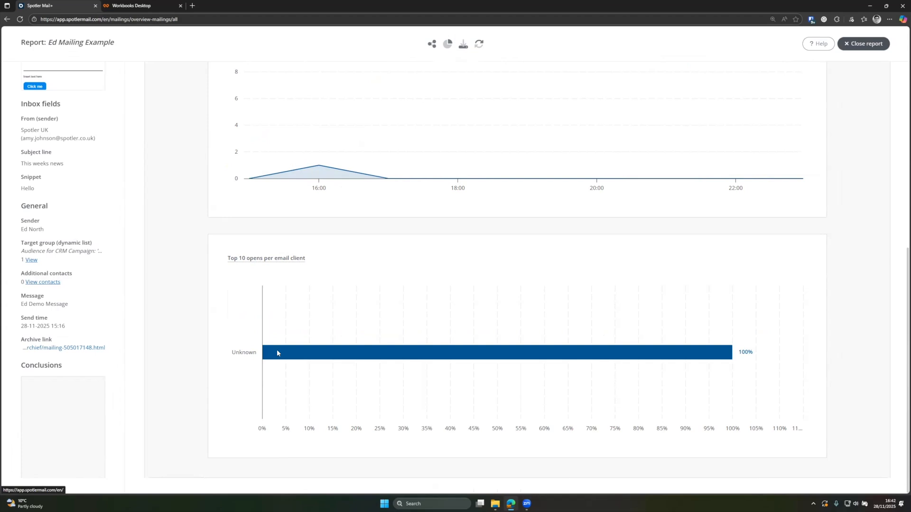
mouse_move(278, 349)
scroll(240, 355, "up", 7)
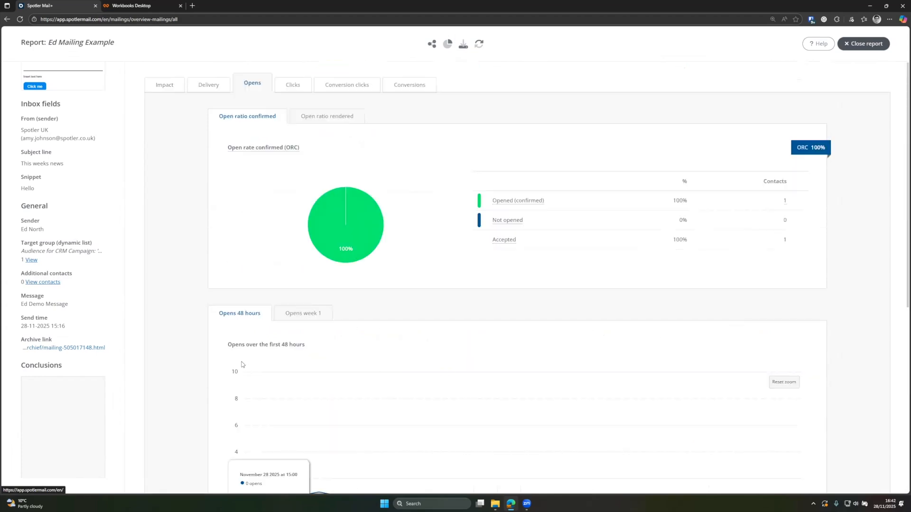
left_click(299, 90)
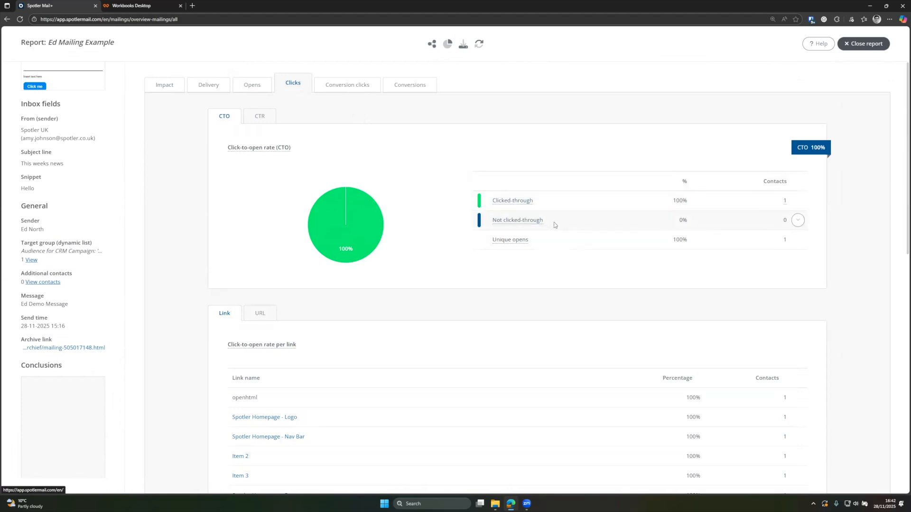
Step: Open and dismiss the Clicked-through contacts actions, then scroll to the link table
left_click(797, 202)
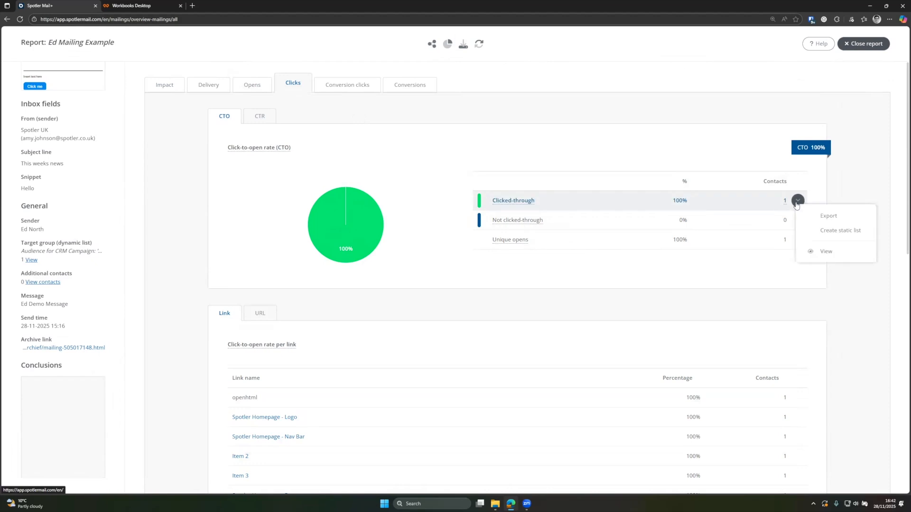
left_click(430, 207)
scroll(430, 204, "down", 5)
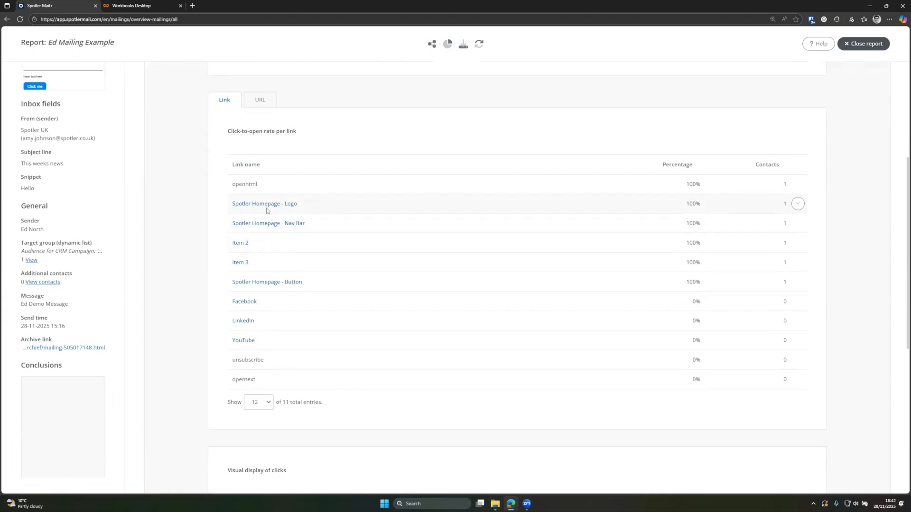
Step: Follow the Spotler Homepage - Logo link, close it, and switch to click rates per URL
left_click(279, 206)
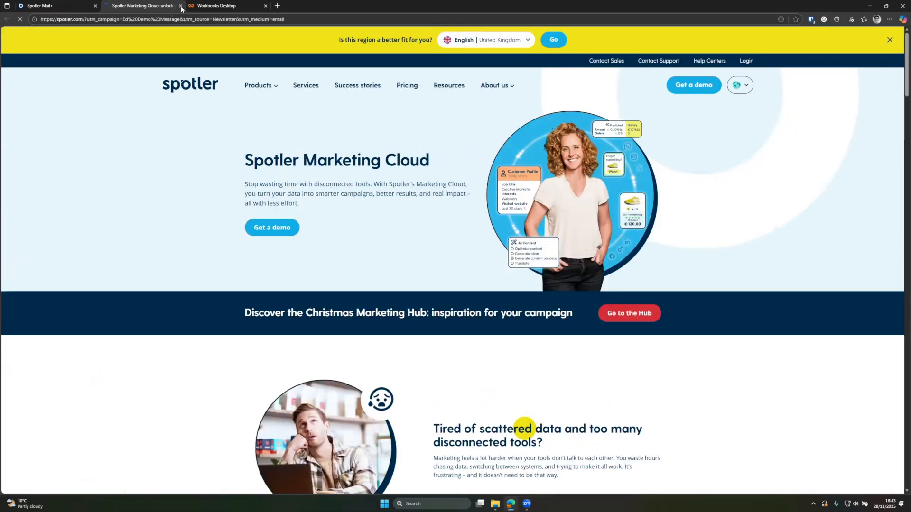
left_click(180, 6)
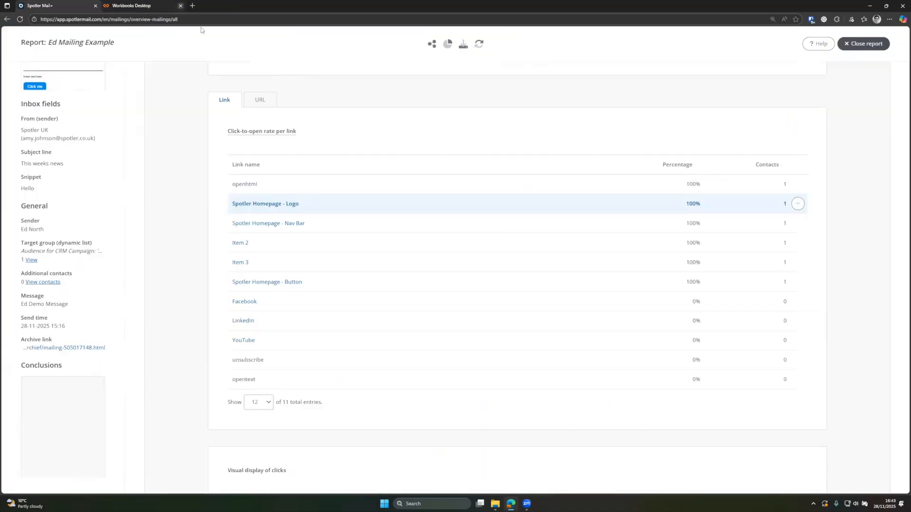
left_click(260, 100)
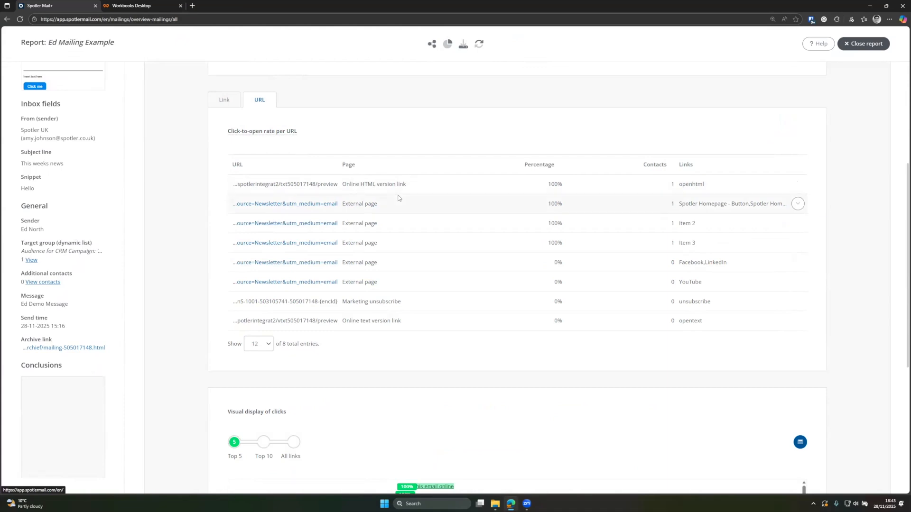
Step: Inspect the visual display of clicks on the email, then show the Conversion clicks statistics
scroll(398, 198, "down", 5)
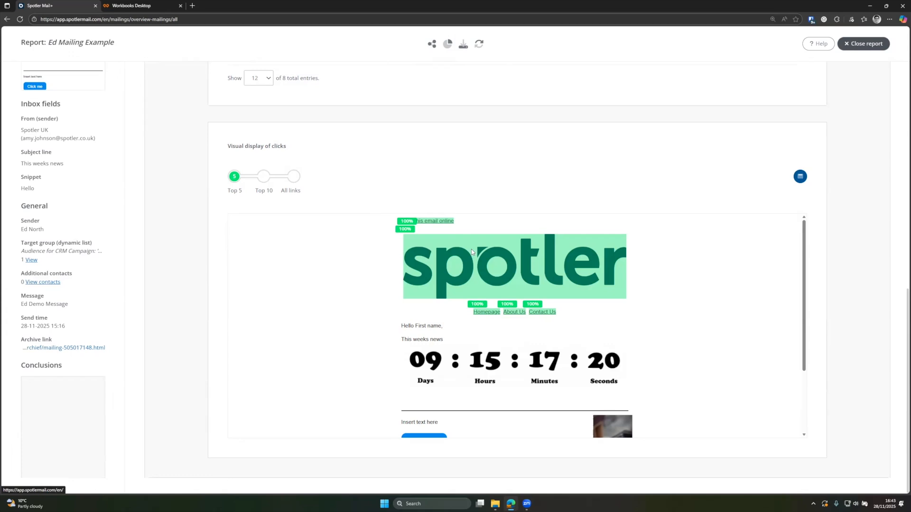
mouse_move(484, 315)
scroll(468, 322, "down", 2)
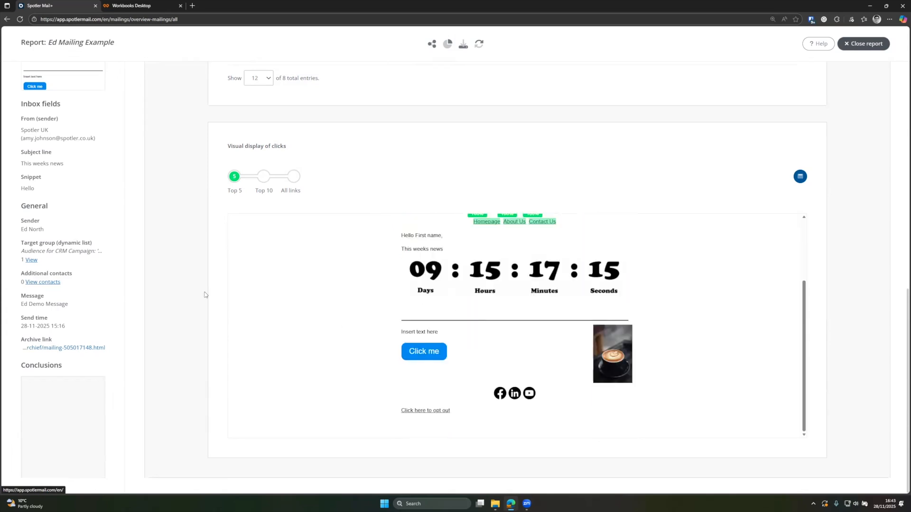
scroll(196, 284, "up", 12)
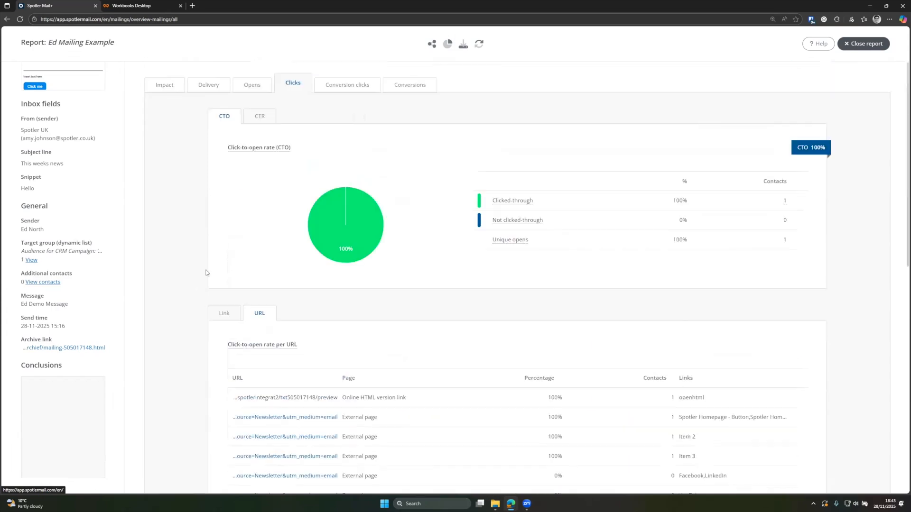
left_click(358, 94)
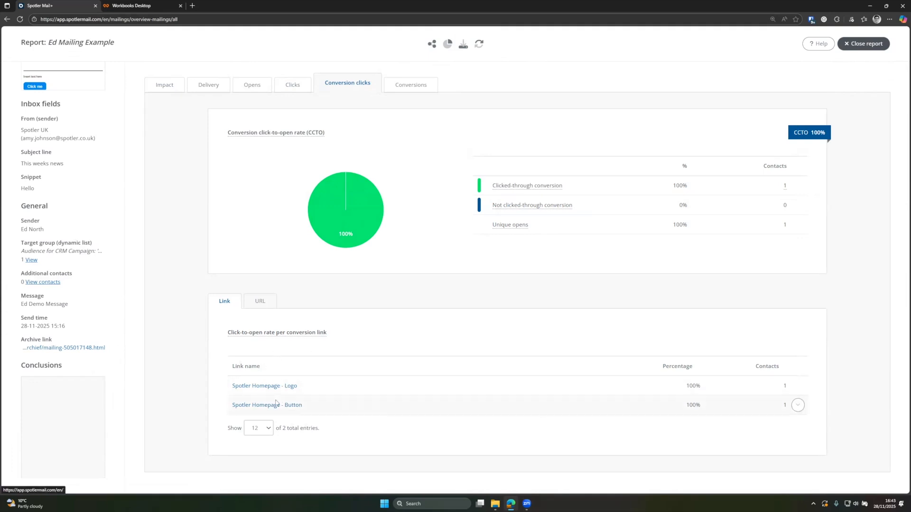
Step: Flip through the Clicks, Conversion clicks and Conversions tabs, then switch to Workbooks
left_click(281, 87)
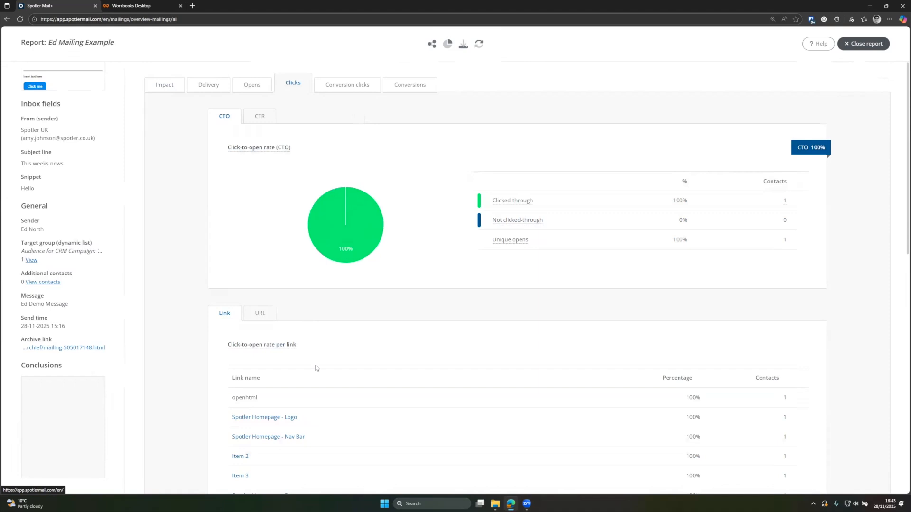
left_click(336, 90)
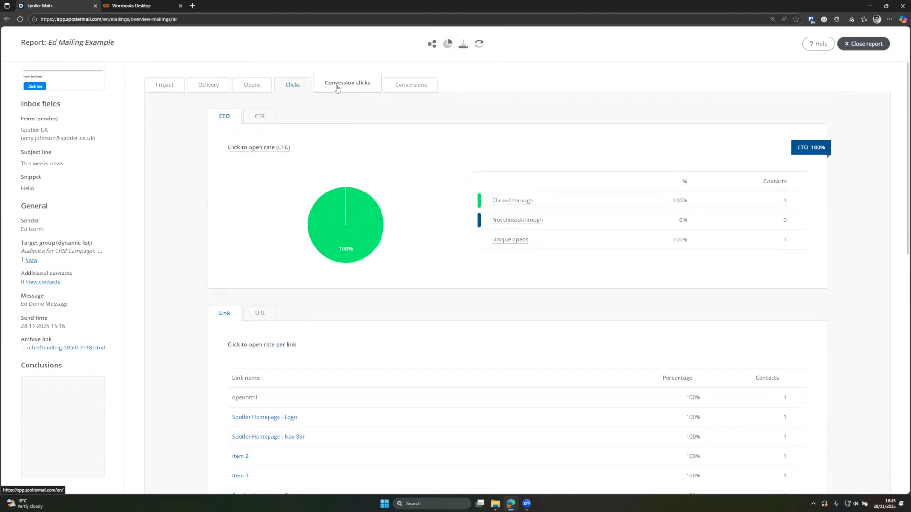
left_click(402, 90)
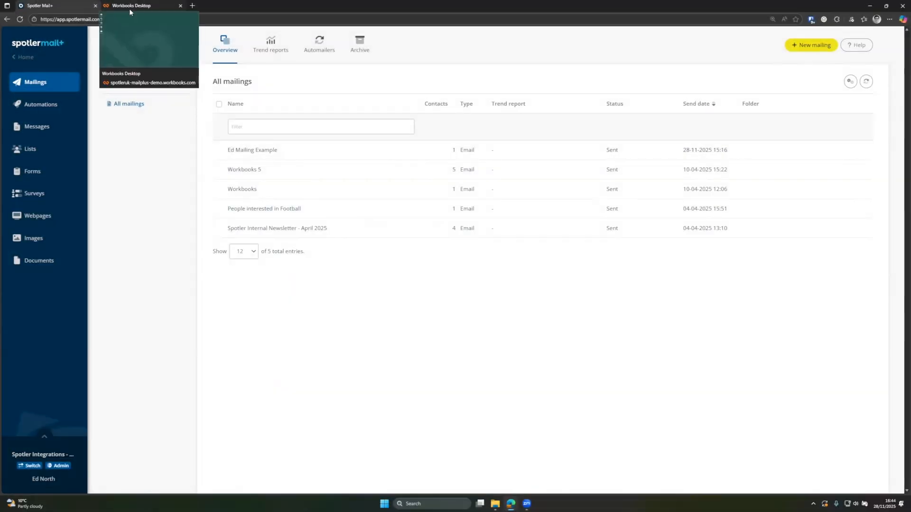
left_click(130, 9)
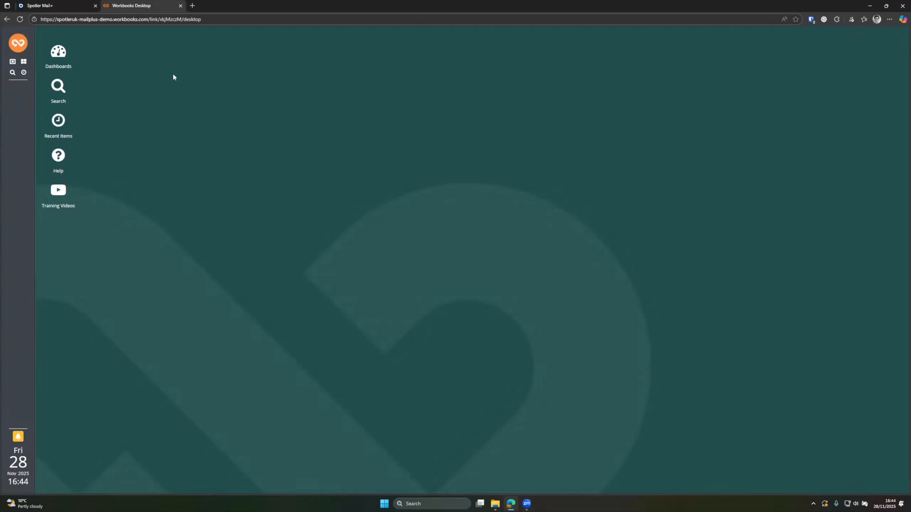
Step: Open Marketing > Mailshots in the Spotler Mailshots view and open the Ed Demo - Mailing record
left_click(12, 42)
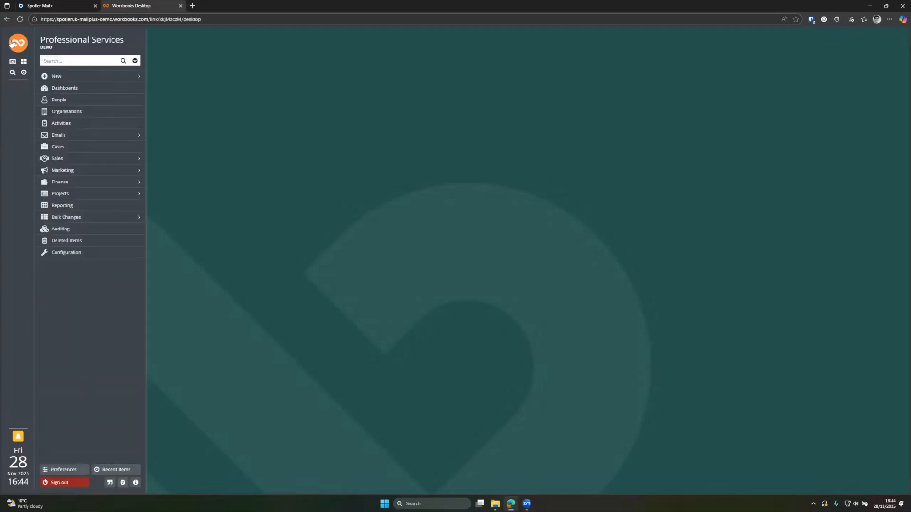
mouse_move(94, 170)
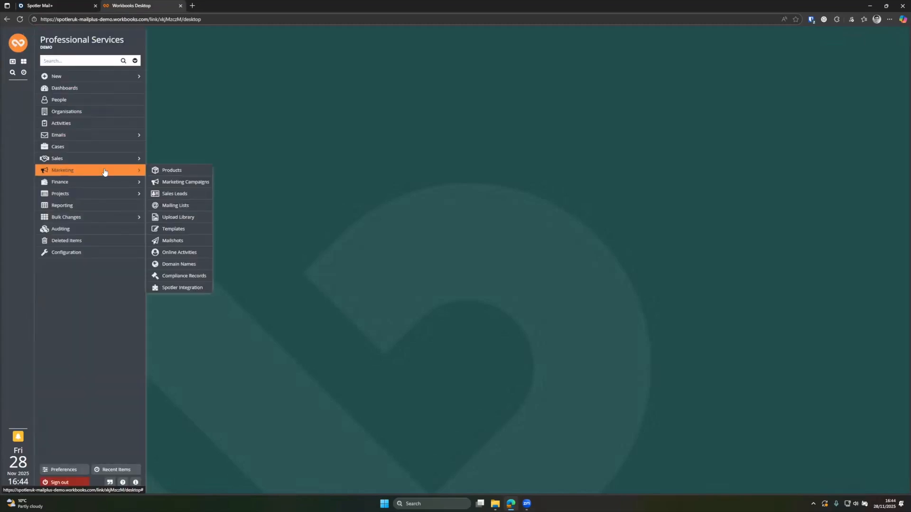
left_click(179, 241)
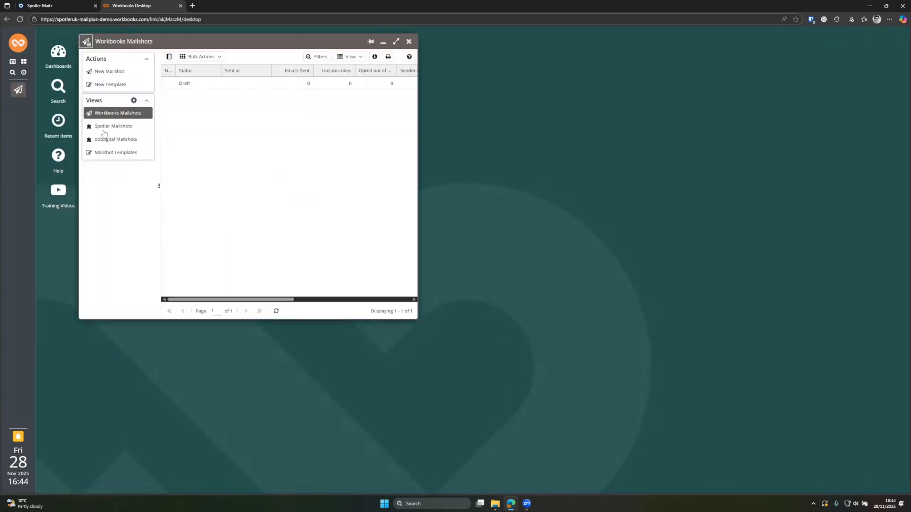
left_click(102, 132)
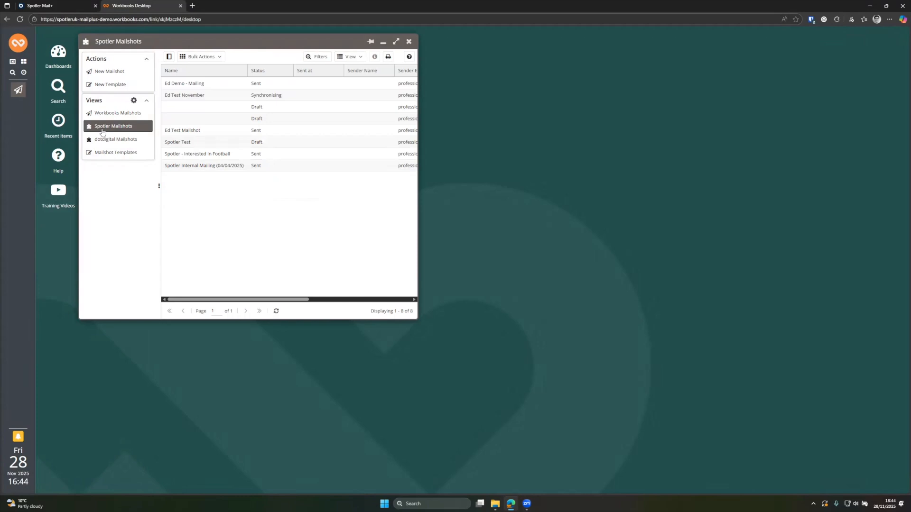
left_click_drag(418, 99, 475, 100)
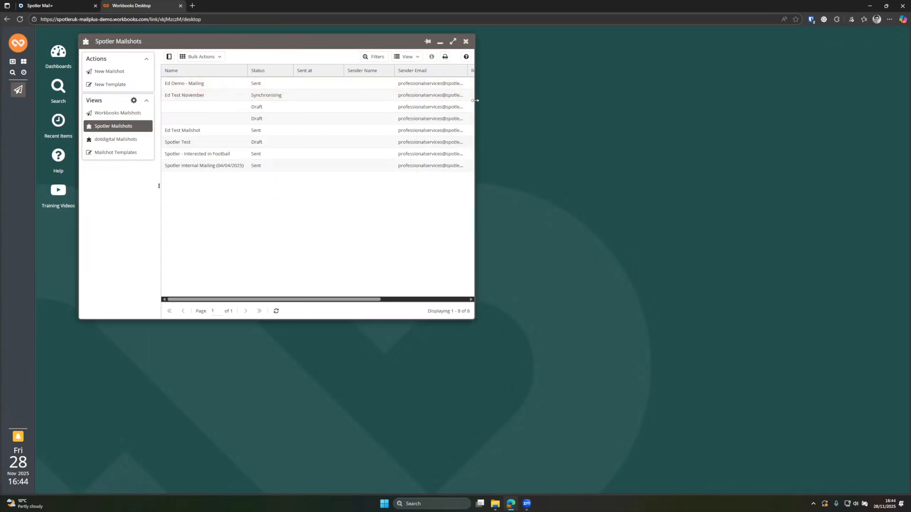
double_click(221, 83)
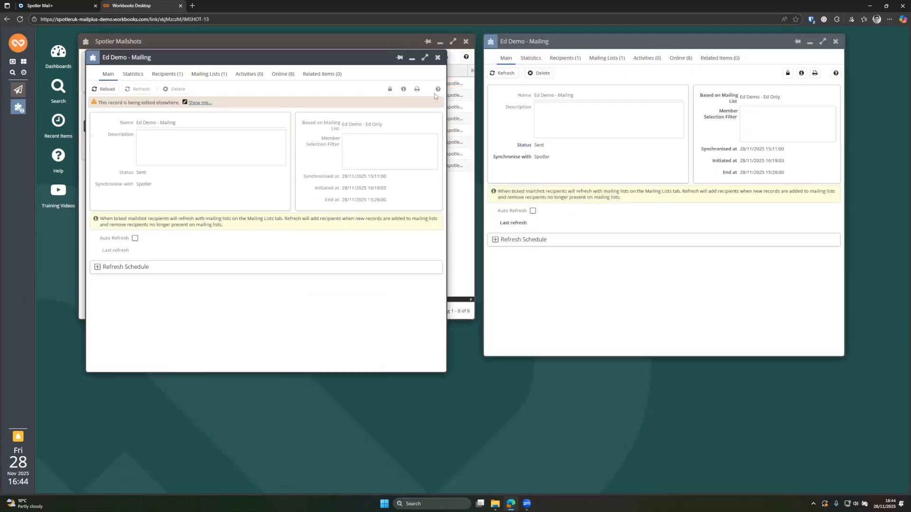
Step: Close the duplicate Ed Demo window and the Spotler Mailshots list window
left_click(437, 58)
left_click_drag(560, 41, 370, 75)
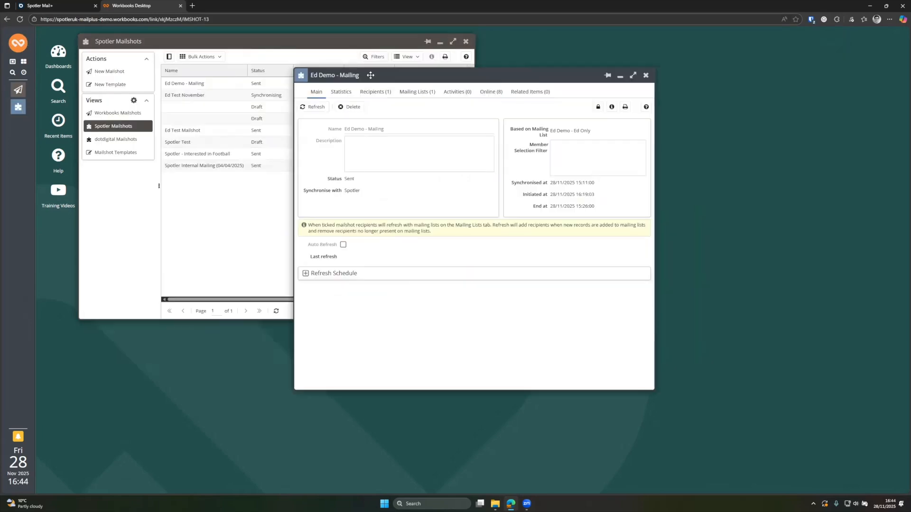
left_click(465, 42)
left_click(466, 41)
Step: Review the mailing's Statistics and Recipients, then list its 8 online activities
left_click(346, 95)
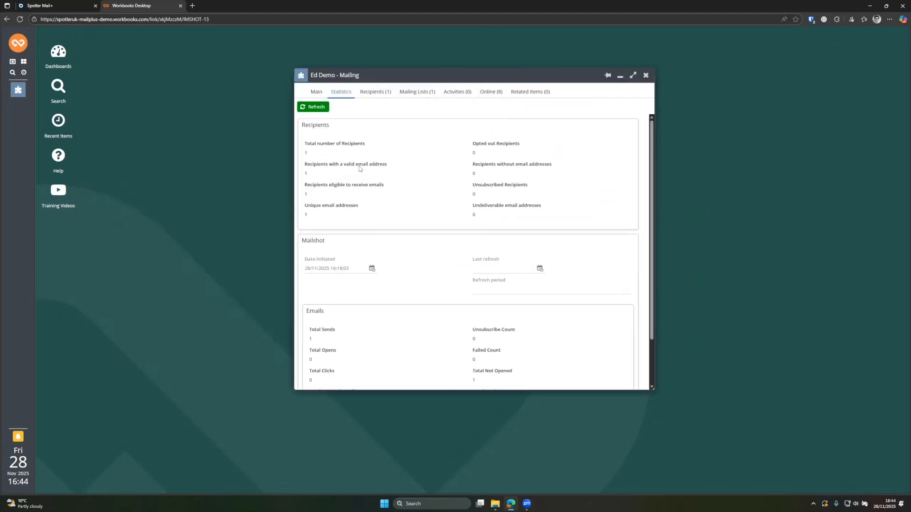
scroll(412, 245, "down", 2)
scroll(412, 245, "up", 2)
left_click(379, 92)
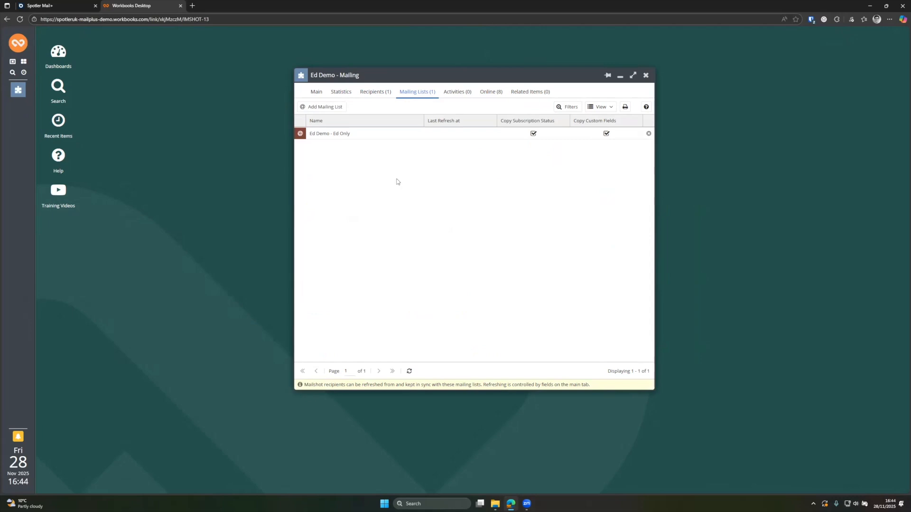
left_click(490, 98)
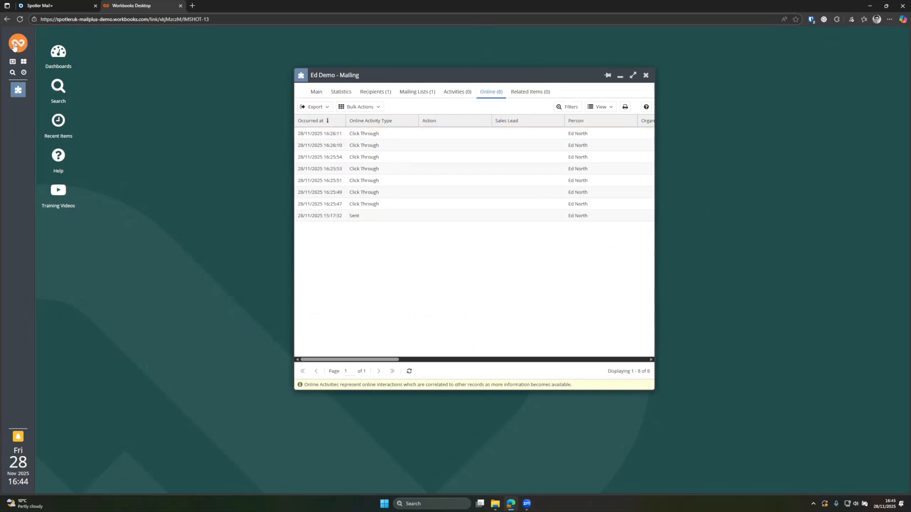
Step: Open the contact's person record and review the Sent row in its Online activity history
left_click(581, 135)
left_click(593, 157)
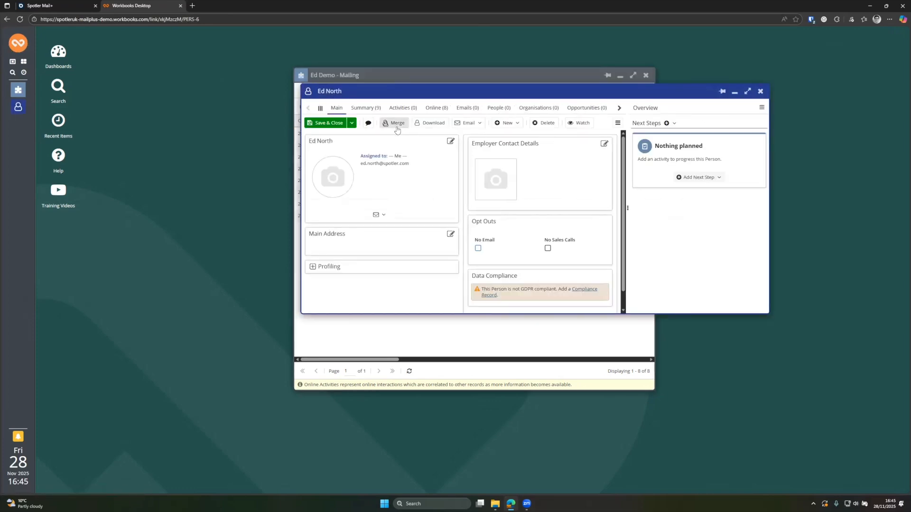
left_click(436, 109)
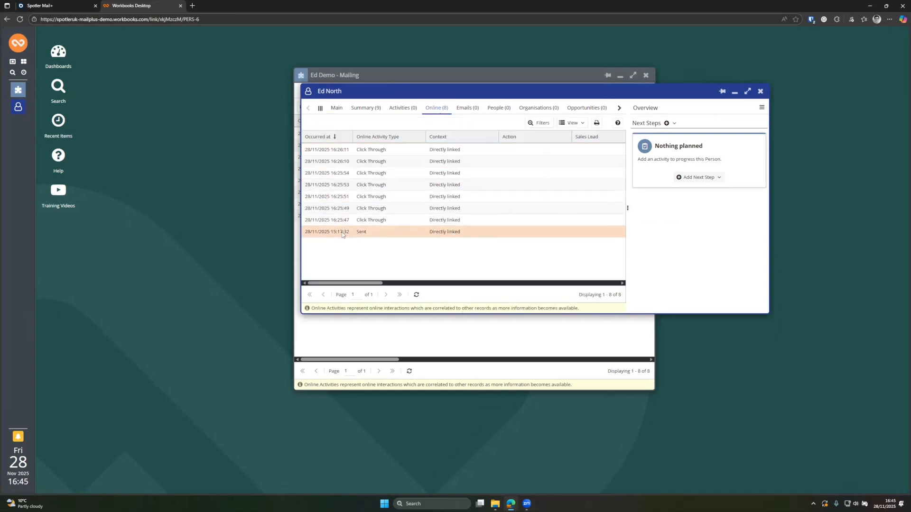
left_click(369, 232)
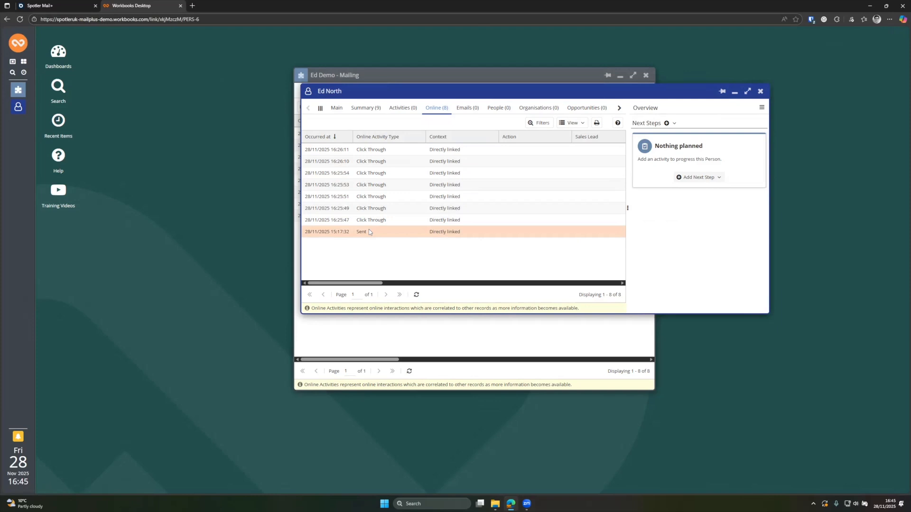
Step: Close the person and Ed Demo - Mailing records and return to Spotler Mail+
left_click(760, 93)
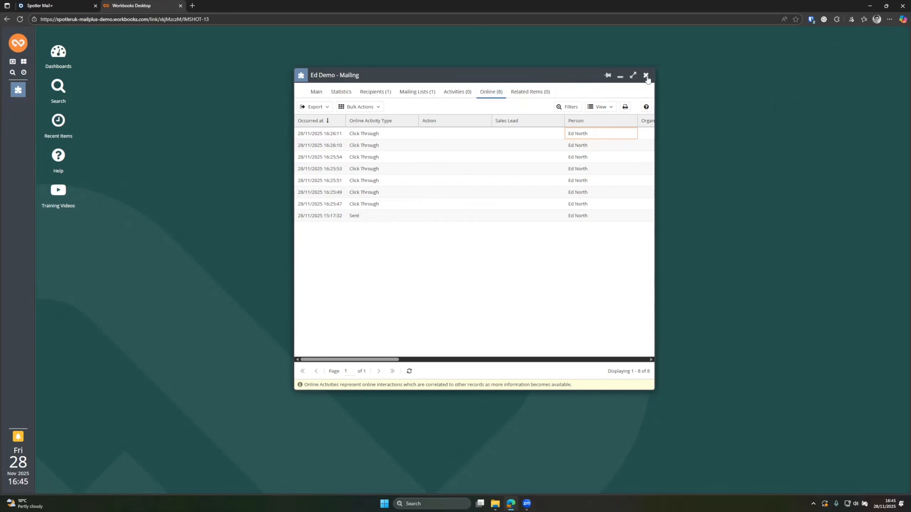
left_click(646, 76)
left_click(56, 8)
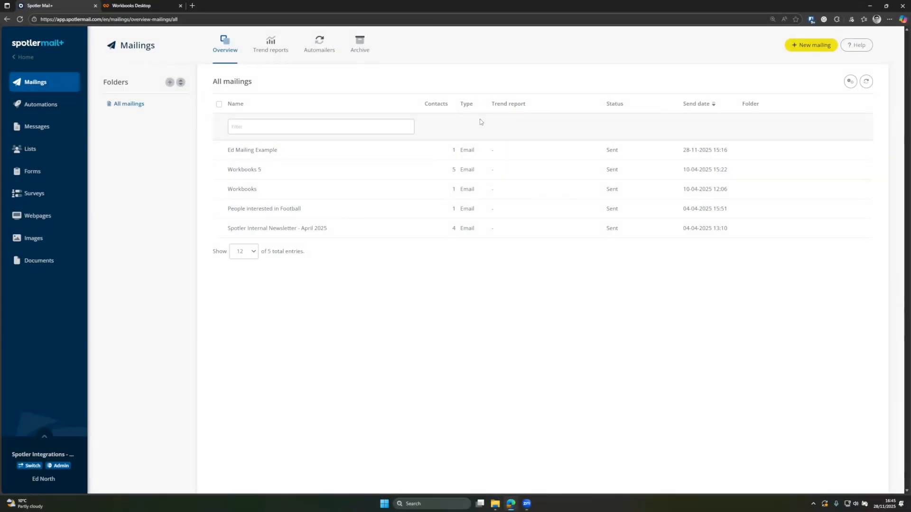
Step: Compare Ed Mailing Example, Workbooks 5 and Workbooks effectiveness (100%, 40.0%, 0%), then close the comparison
left_click(219, 150)
left_click(218, 169)
left_click(219, 188)
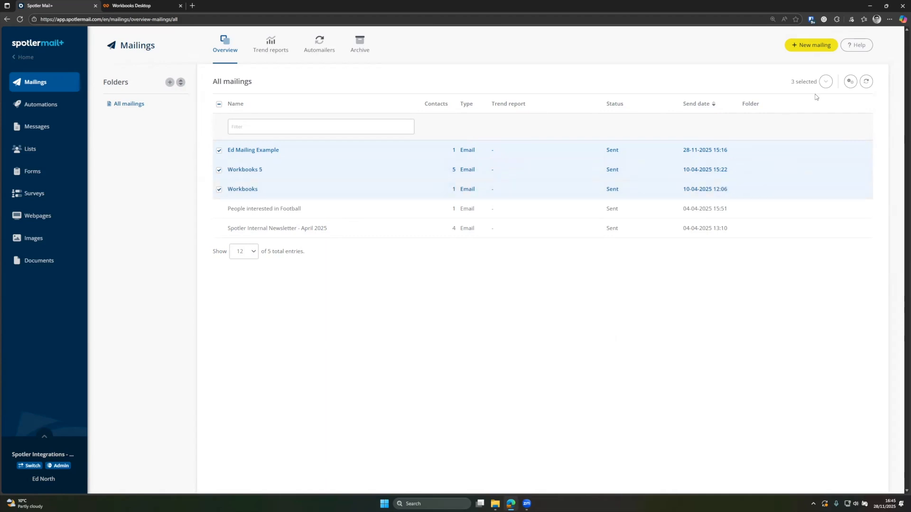
left_click(826, 82)
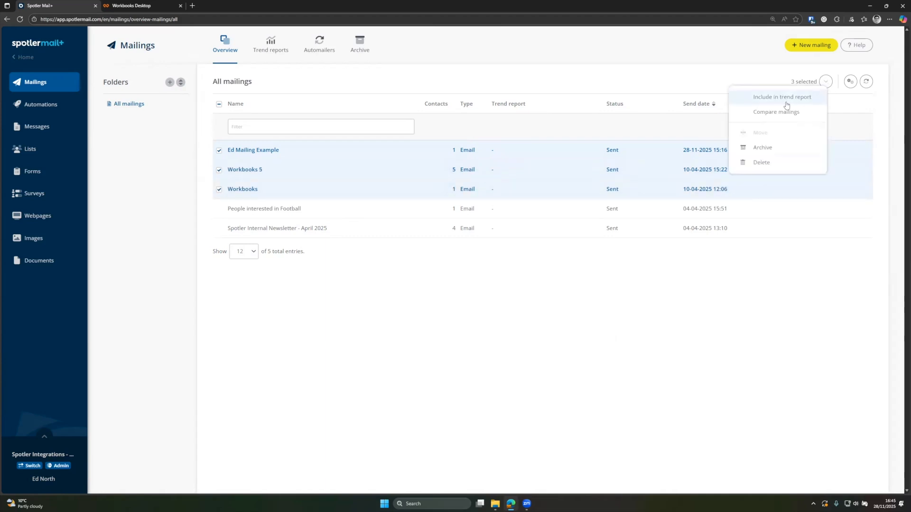
left_click(768, 113)
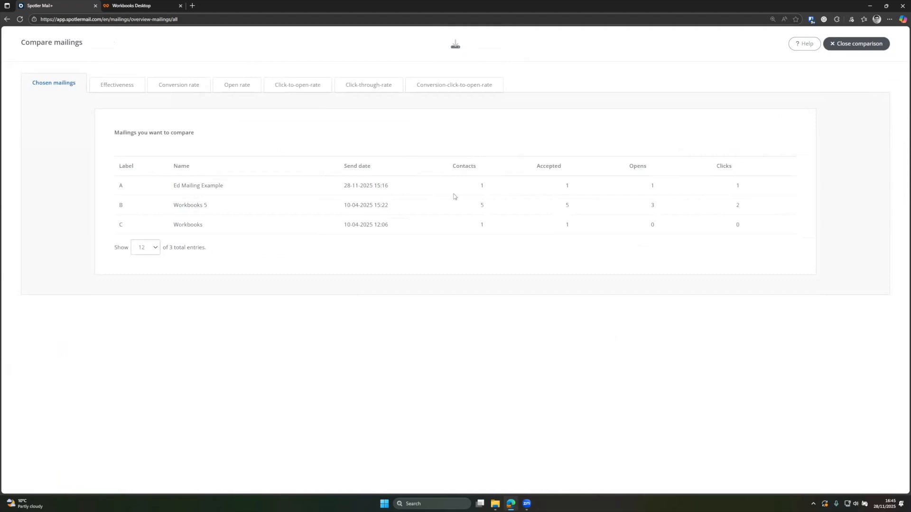
left_click(139, 91)
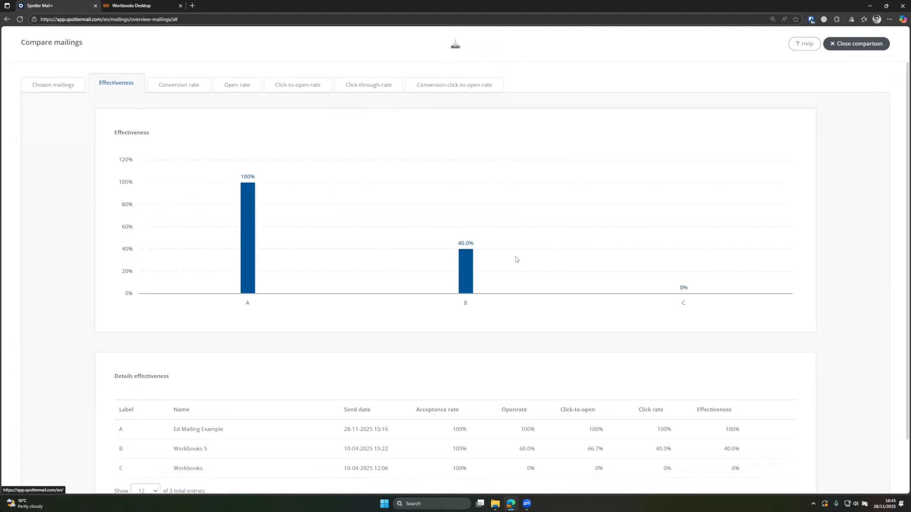
scroll(517, 259, "down", 2)
left_click(832, 49)
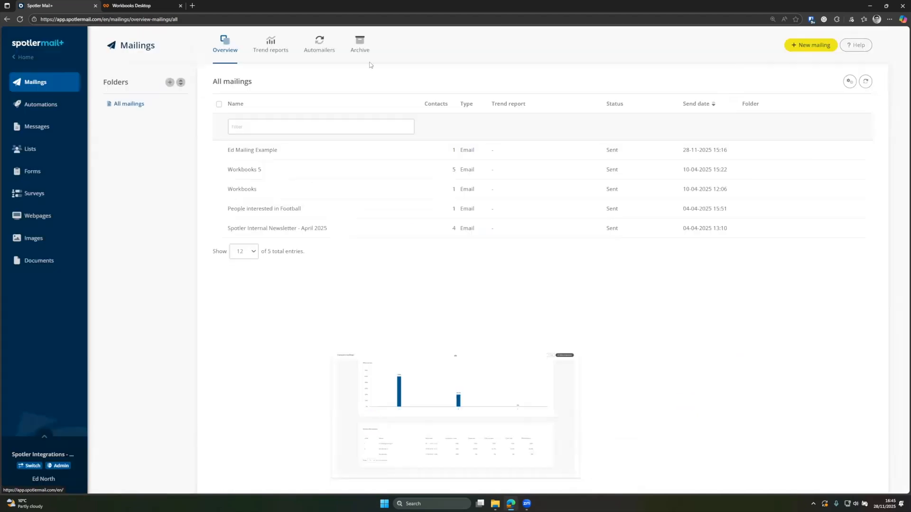
Step: View the Newsletter report from the Trend reports list, then close it
left_click(274, 46)
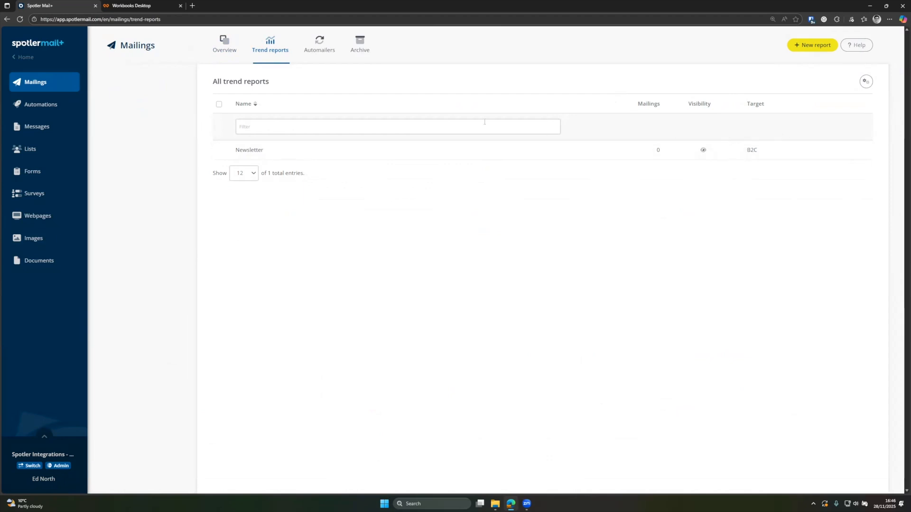
left_click(852, 151)
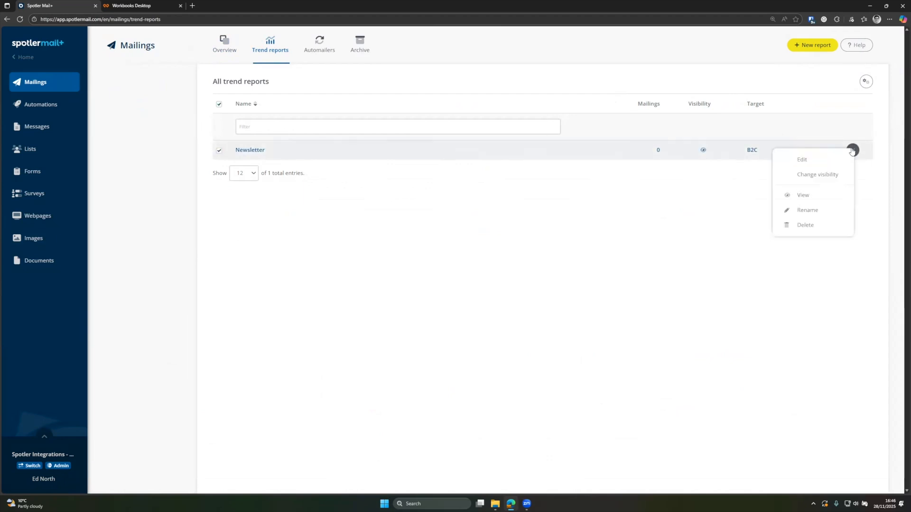
left_click(801, 195)
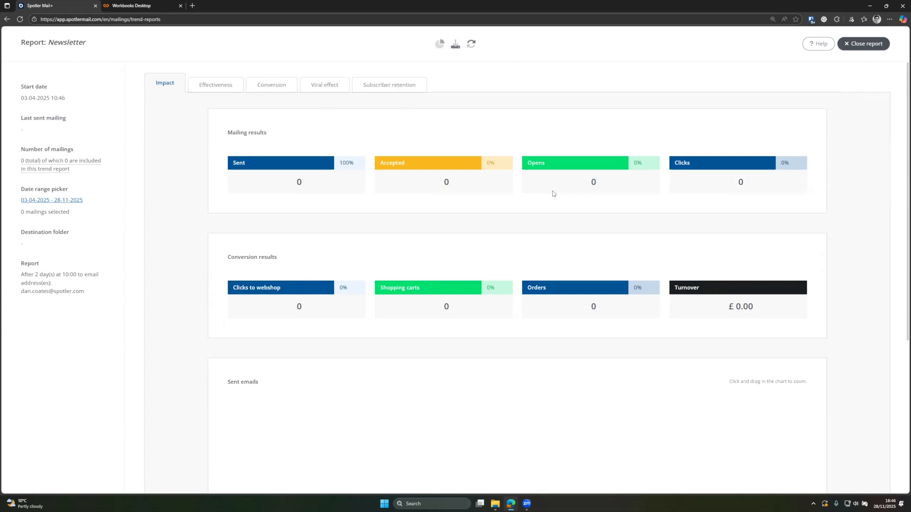
left_click(854, 43)
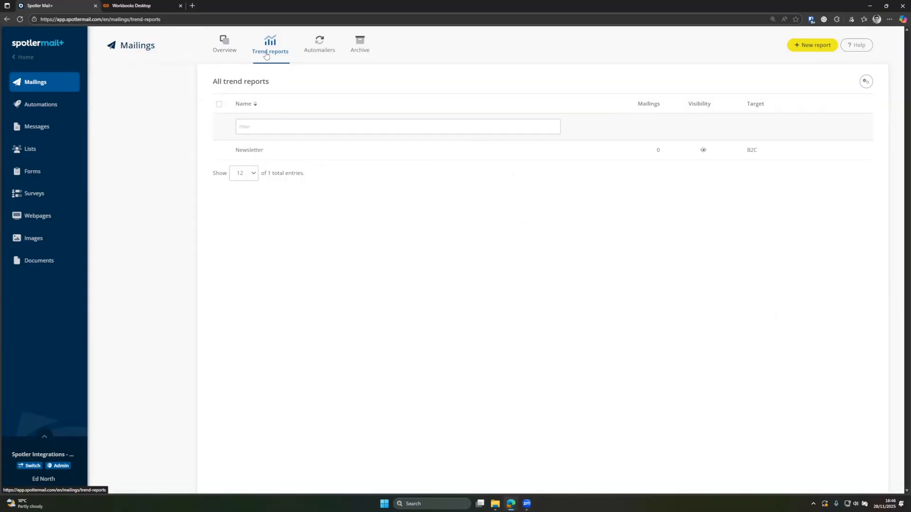
Step: Go to the Automations overview from the left sidebar
left_click(40, 105)
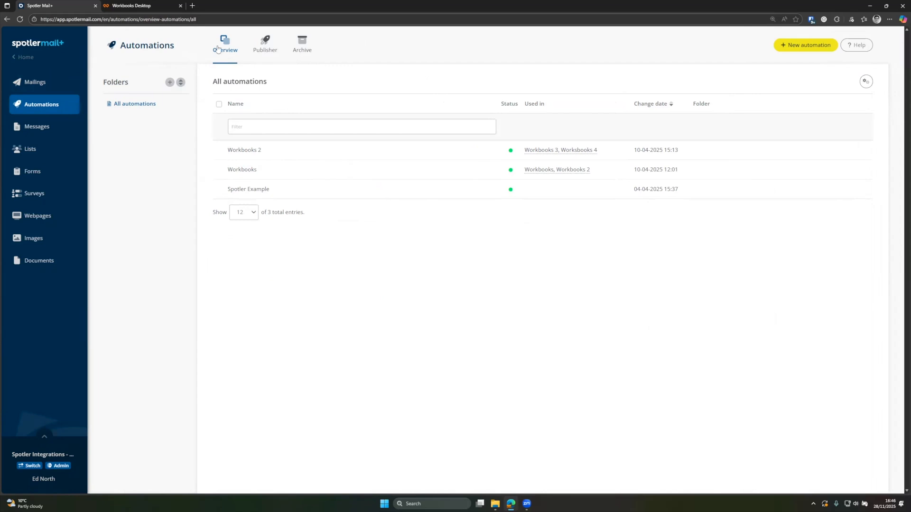
Step: Start a new automation named 'Ed Demo' and save its properties
left_click(803, 46)
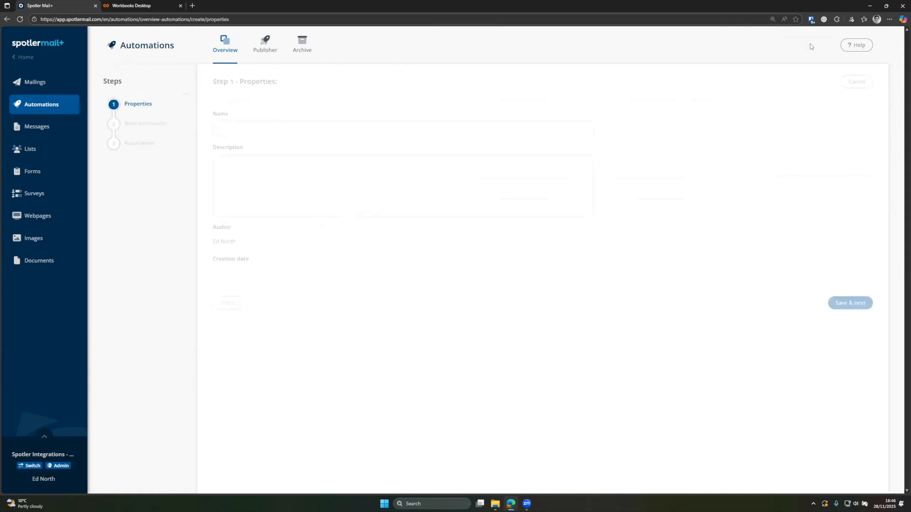
left_click(339, 127)
type("Ed Demo")
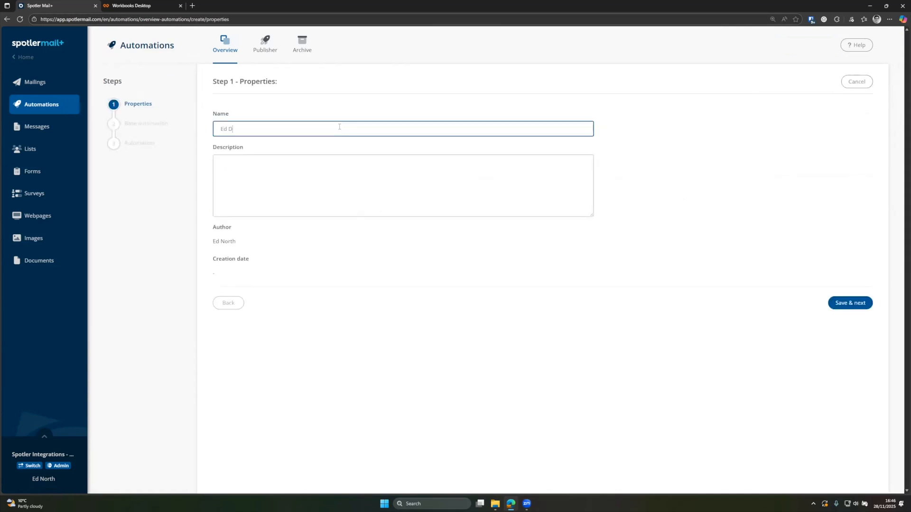
left_click(842, 303)
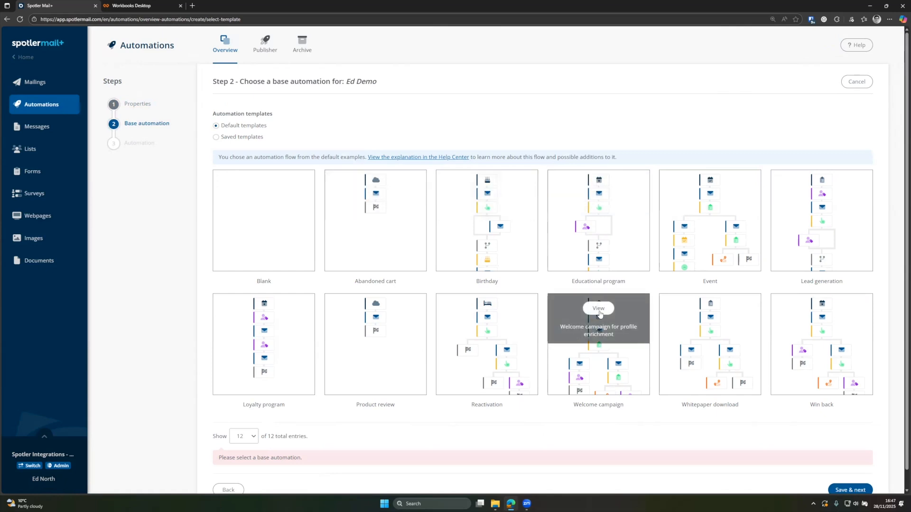
Step: After previewing Welcome campaign, pick the Blank template and open the automation for editing
left_click(598, 309)
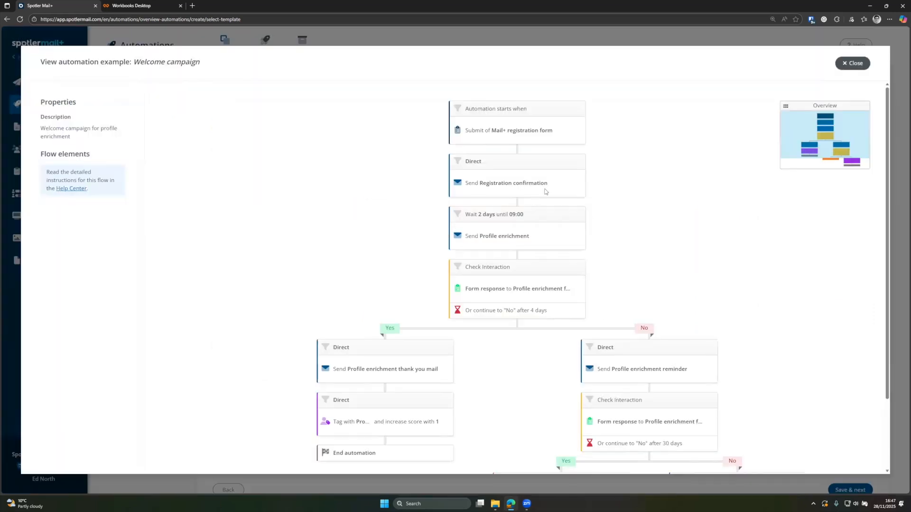
scroll(550, 193, "down", 2)
scroll(799, 114, "up", 2)
left_click(846, 66)
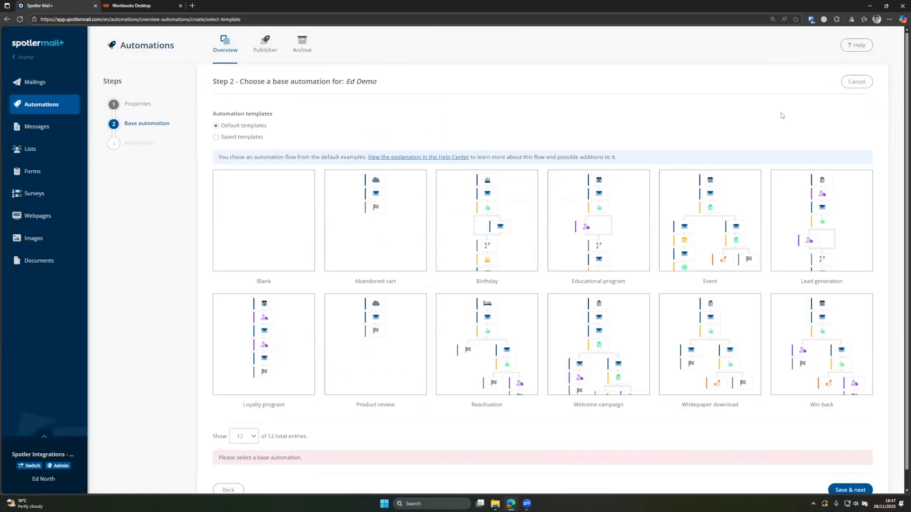
left_click(280, 231)
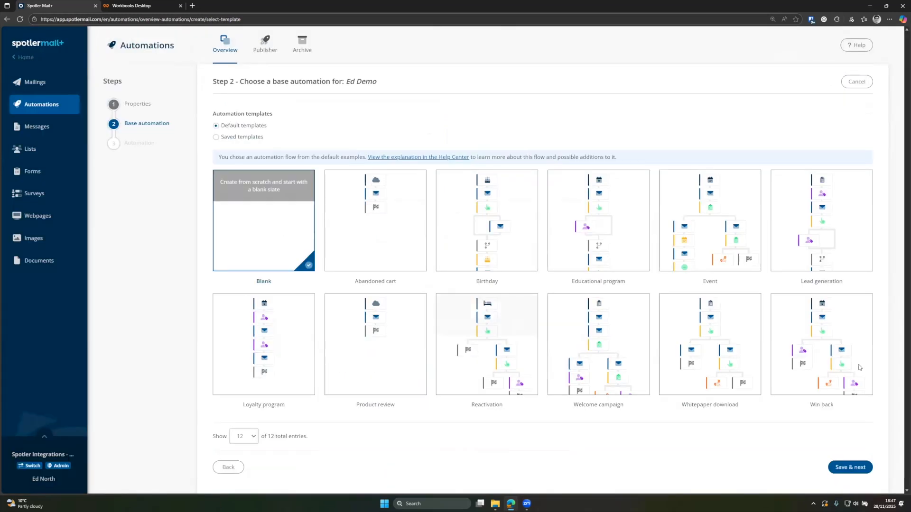
left_click(849, 467)
mouse_move(534, 144)
left_click(526, 140)
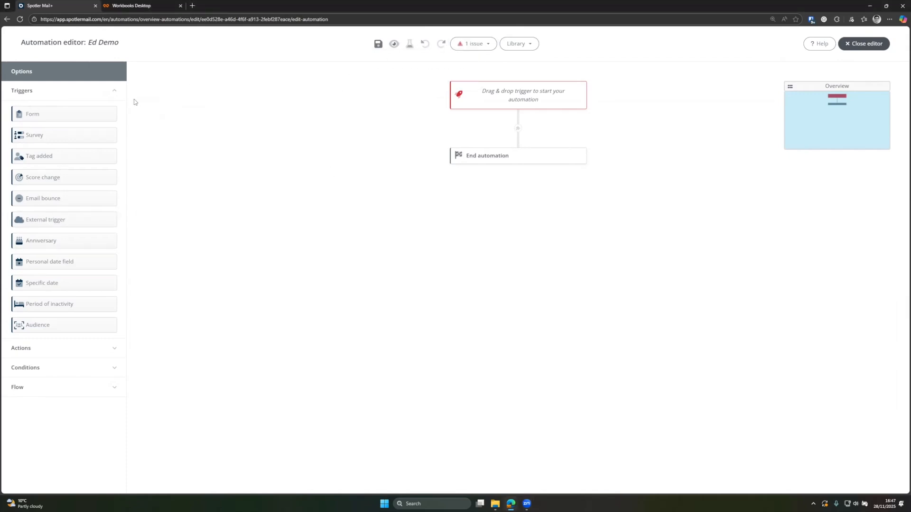
Step: Place an External trigger in the Ed Demo automation's empty trigger slot
left_click(33, 94)
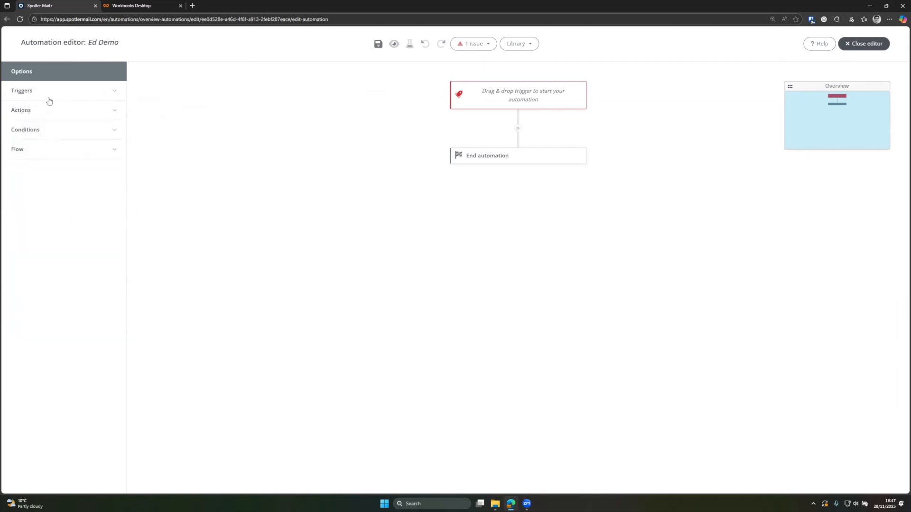
left_click(49, 97)
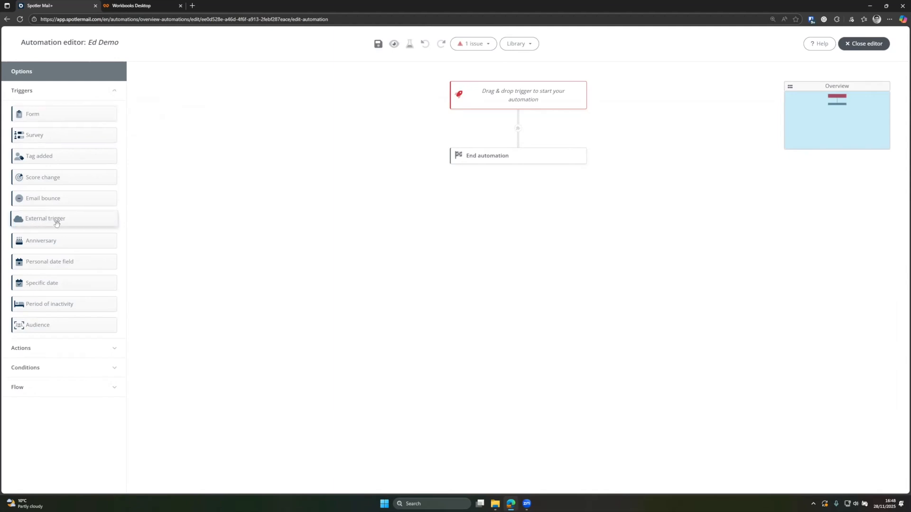
left_click_drag(48, 221, 535, 93)
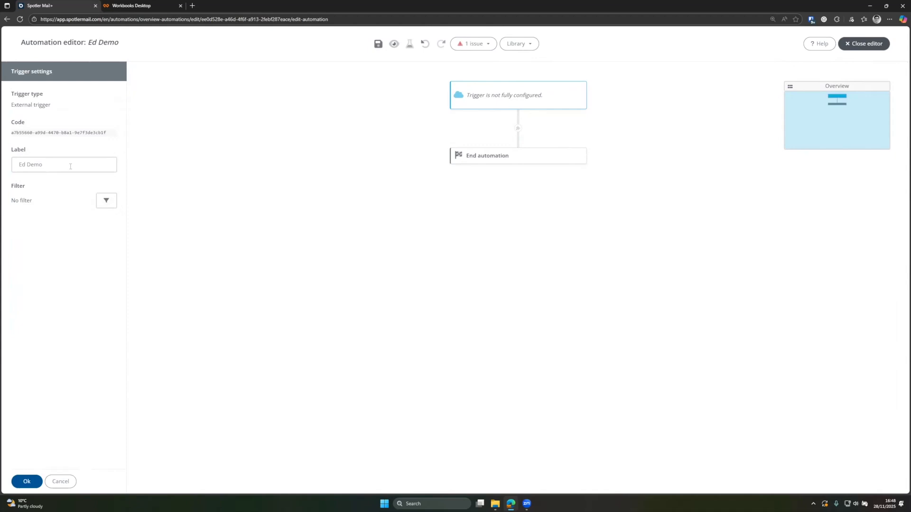
Step: Apply the 'Ed Demo' label to the external trigger's settings
key("Return")
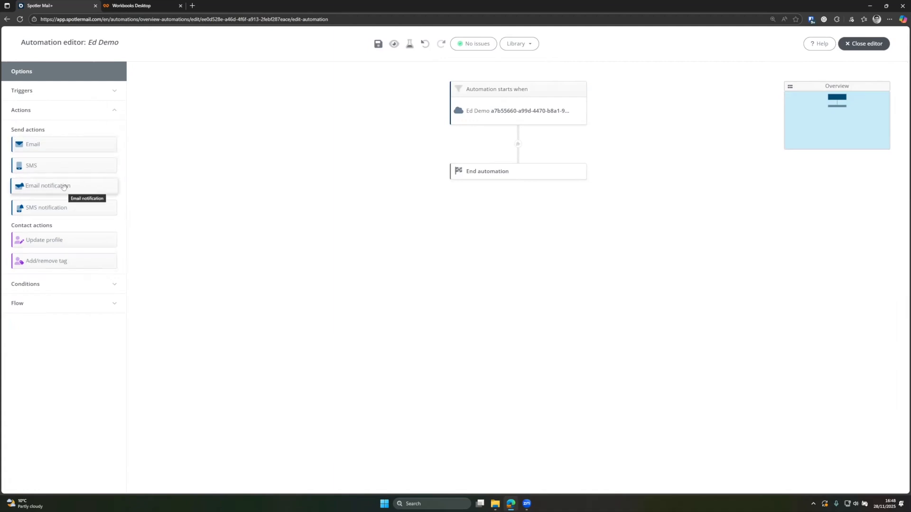
Step: Insert an Email notification step after the trigger and select Ed Demo Message for it
left_click_drag(63, 187, 528, 144)
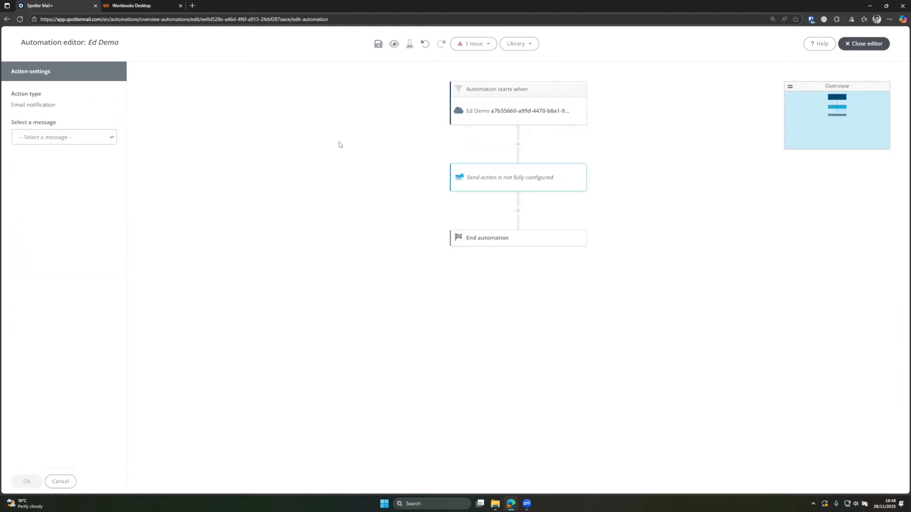
left_click(61, 137)
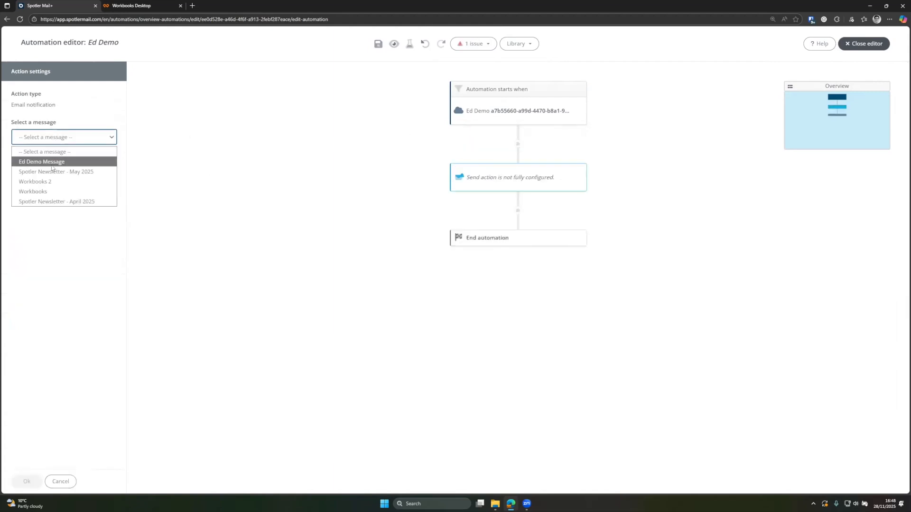
left_click(31, 162)
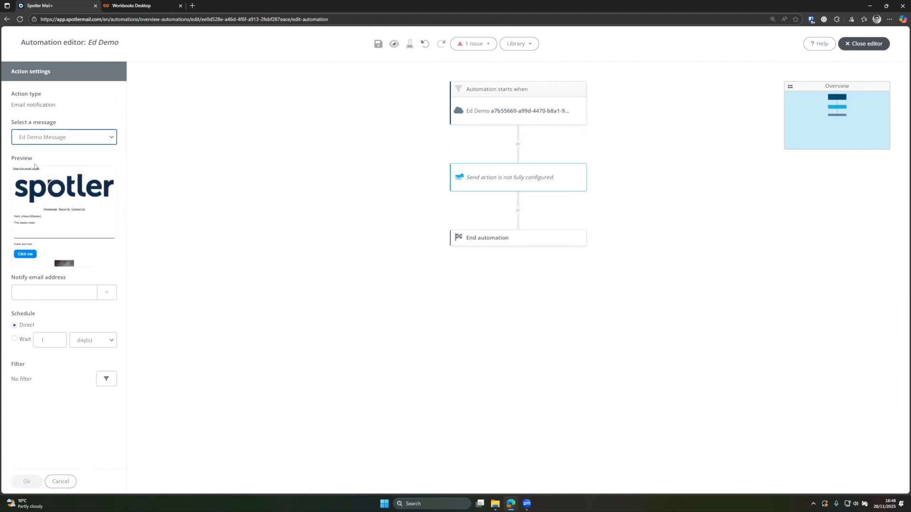
left_click(71, 215)
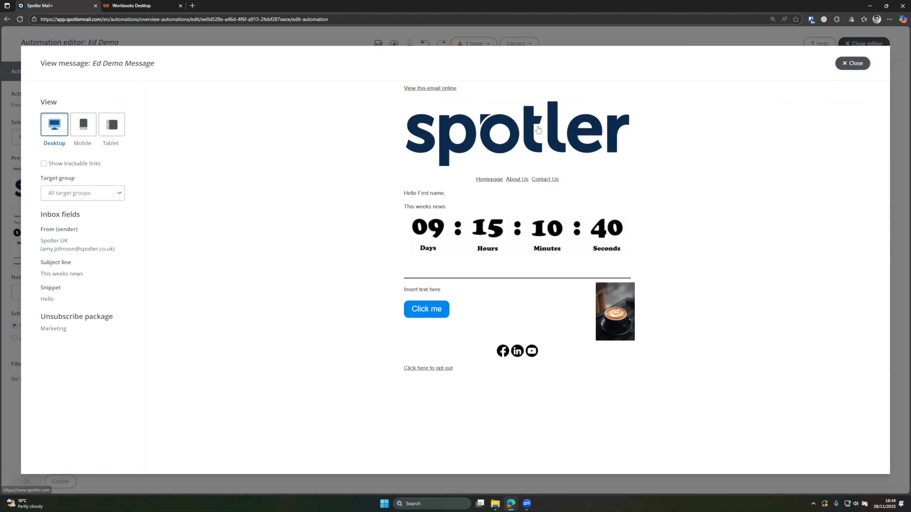
left_click(863, 63)
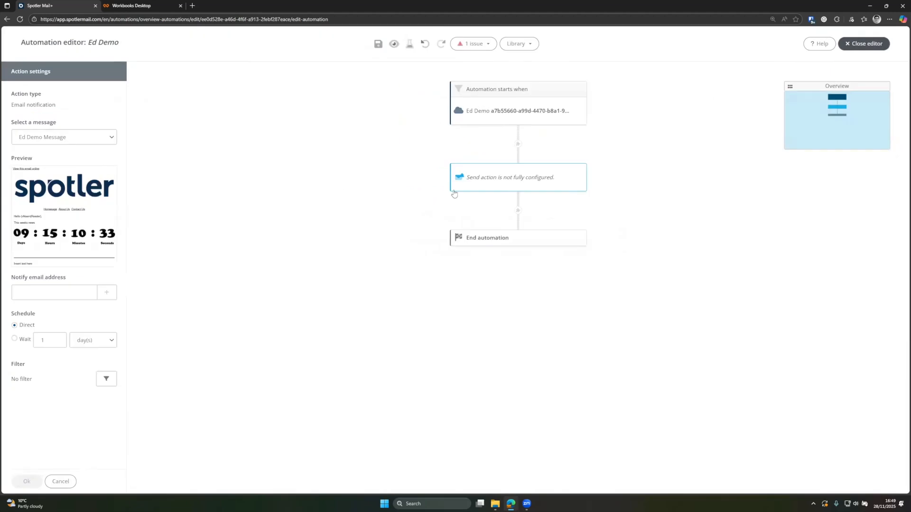
left_click(438, 185)
left_click(482, 182)
left_click(81, 137)
left_click(57, 162)
left_click(42, 437)
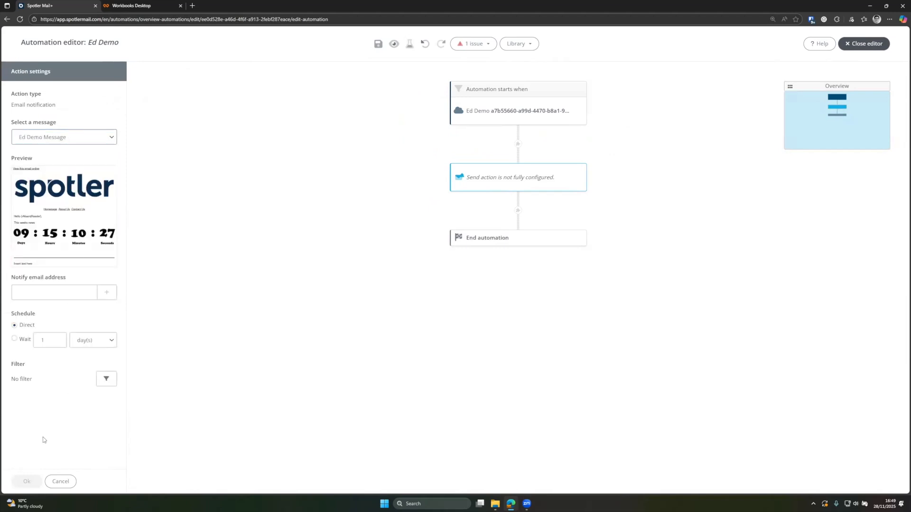
Step: Enter the notify email address, keep the schedule on Direct, and save the step
left_click(36, 293)
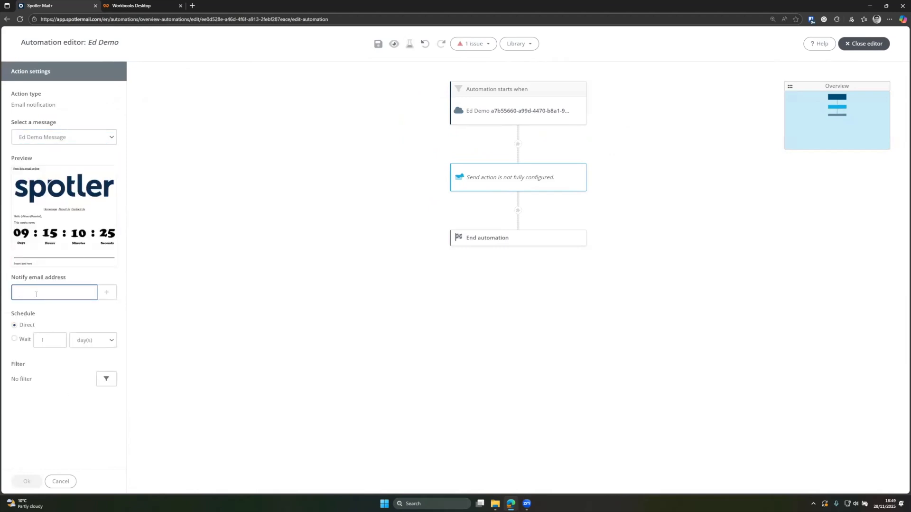
left_click(61, 318)
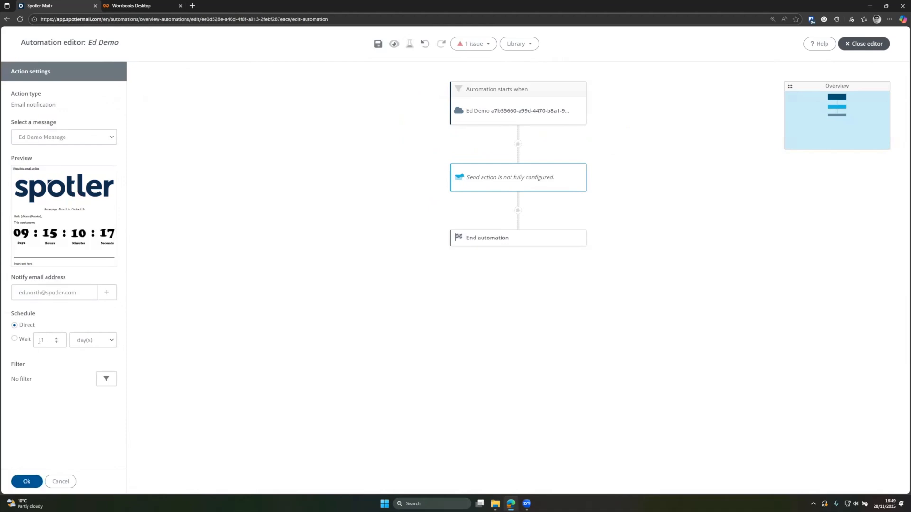
left_click(23, 339)
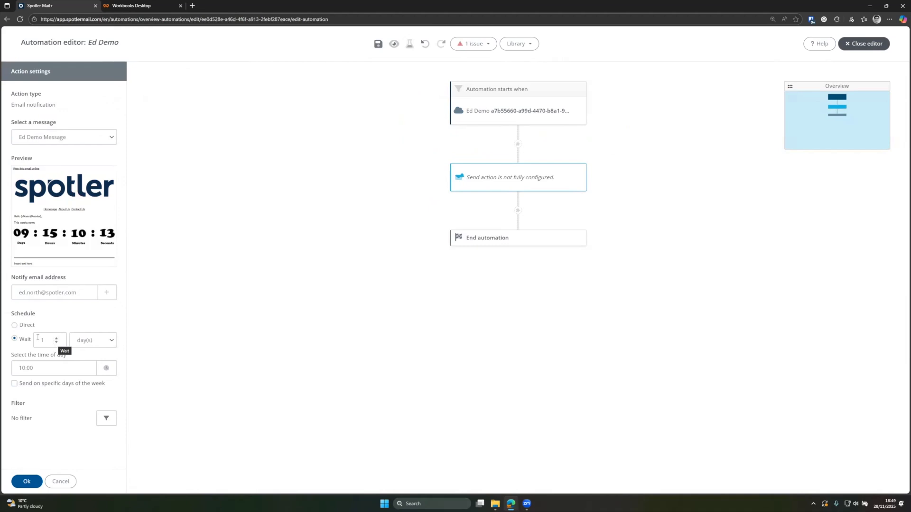
left_click(19, 325)
left_click(26, 482)
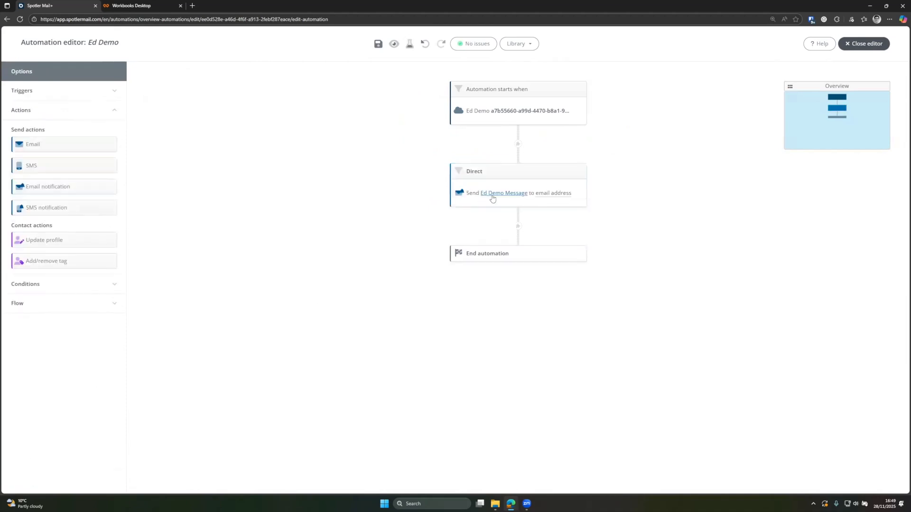
Step: Add an Email step after the notification sending 'Spotler Newsletter - May 2025'
mouse_move(551, 197)
left_click_drag(60, 146, 515, 231)
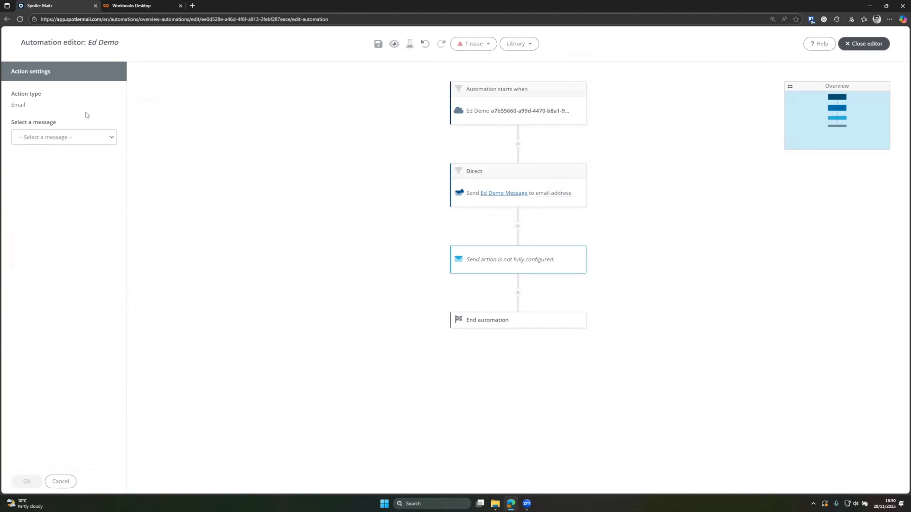
left_click(52, 138)
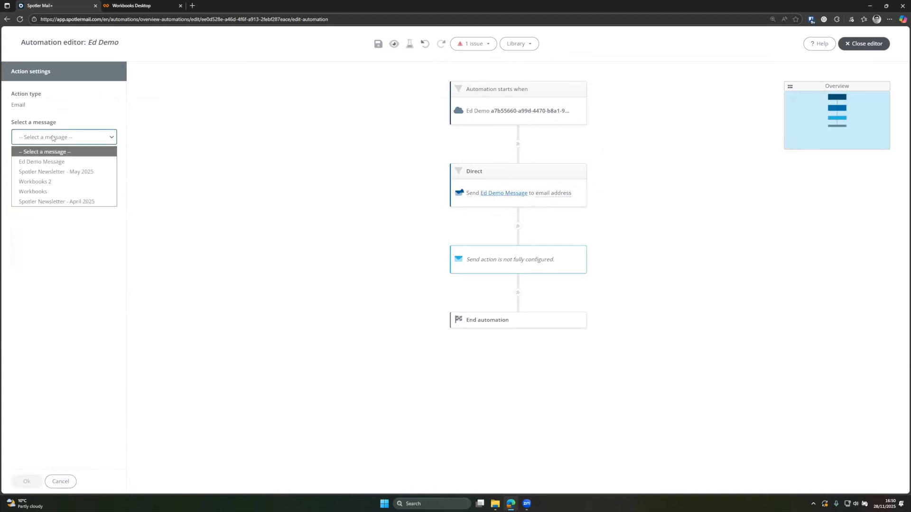
left_click(45, 172)
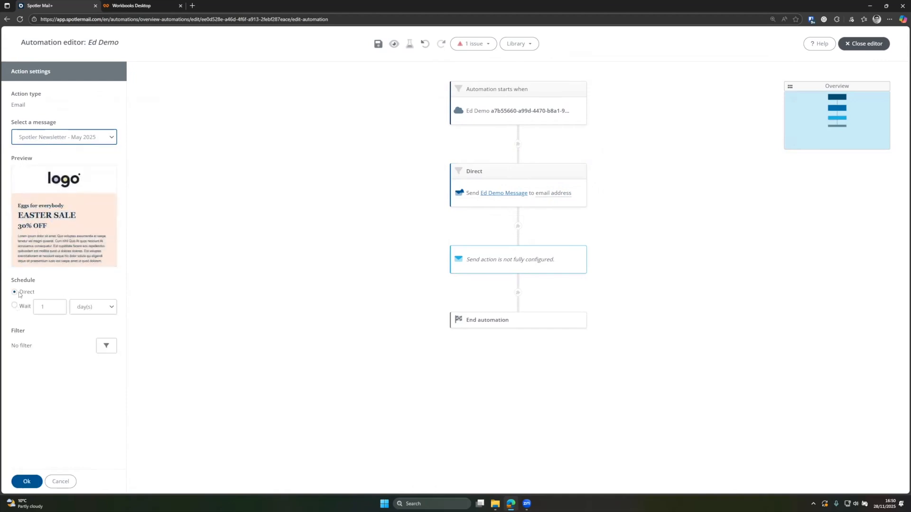
left_click(27, 482)
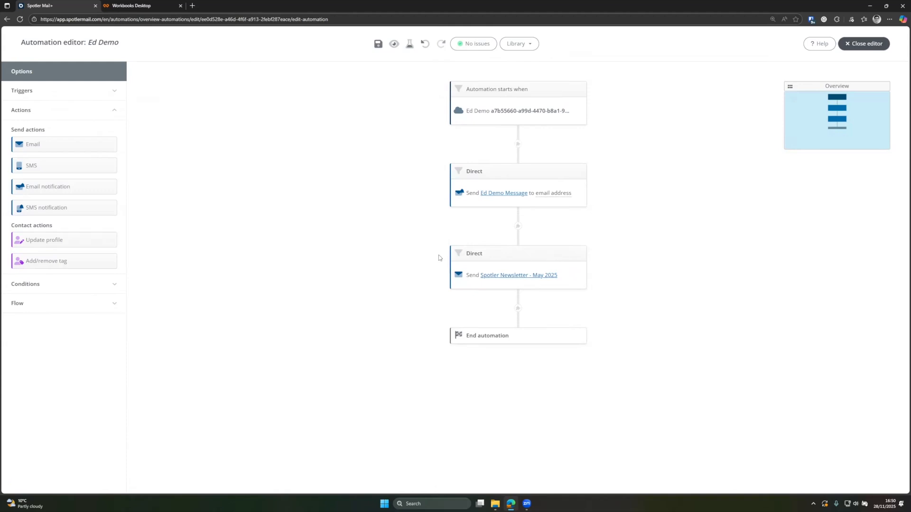
Step: Filter the newsletter step to dynamic list 'Ed Demo - Spotler', check its 5 contacts, and save
left_click(510, 269)
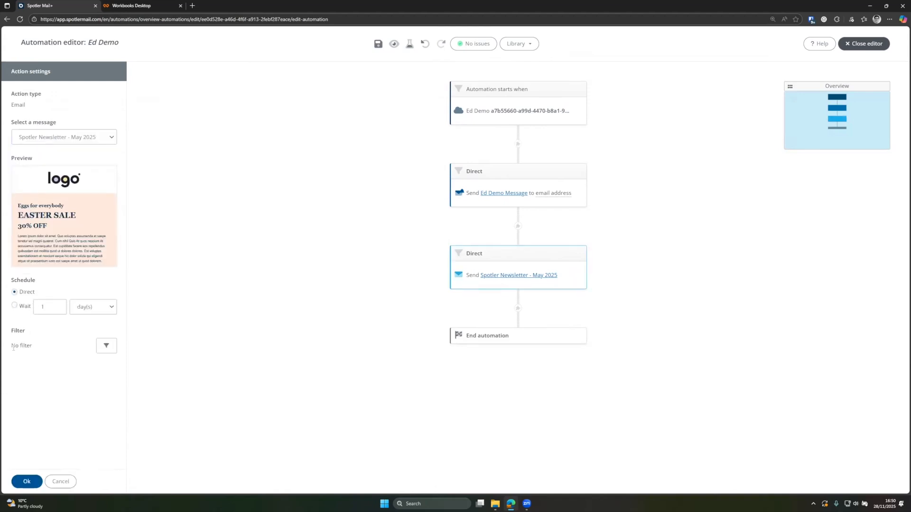
left_click(106, 346)
left_click(279, 125)
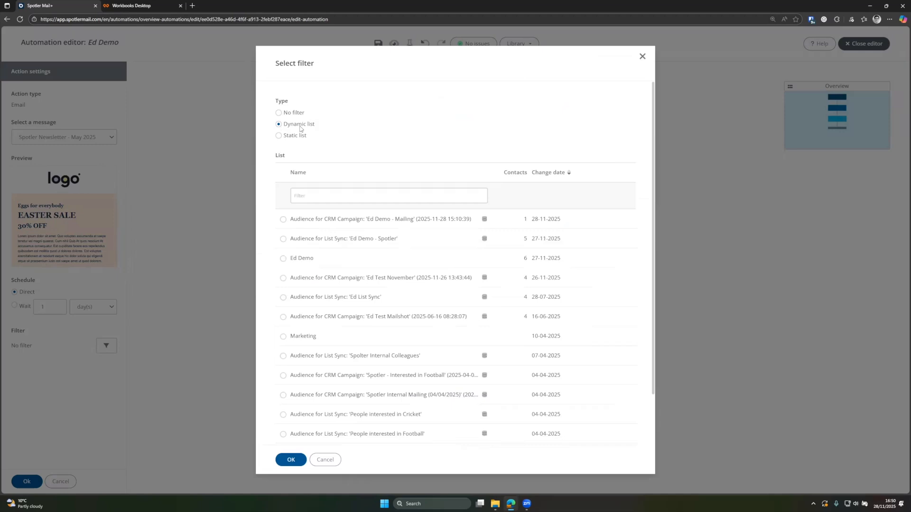
left_click(283, 240)
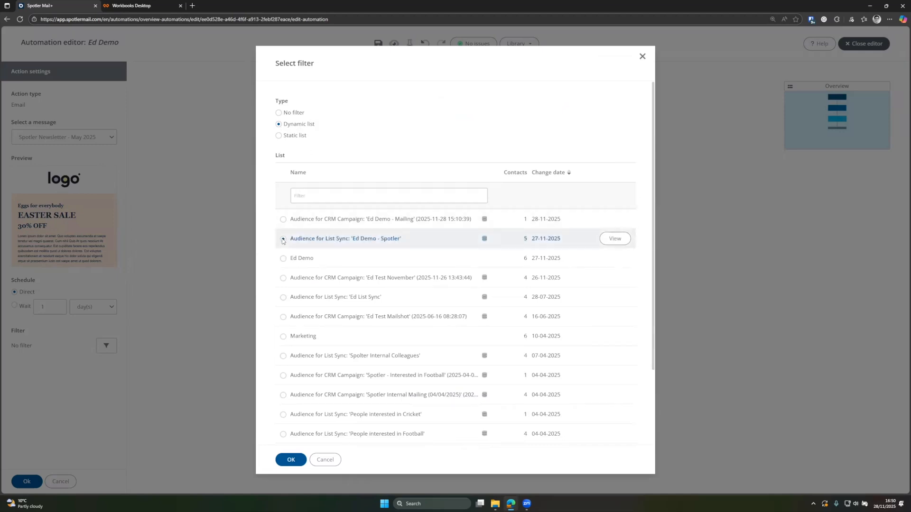
left_click(285, 460)
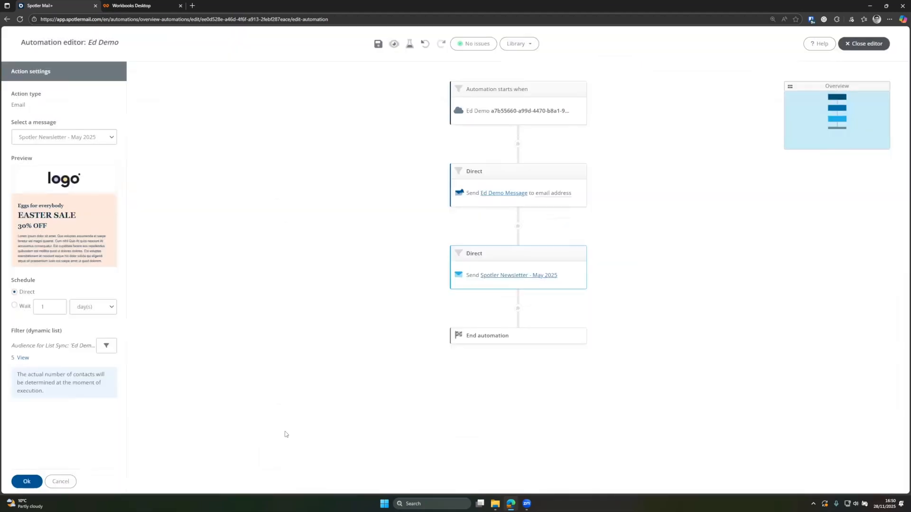
left_click(24, 358)
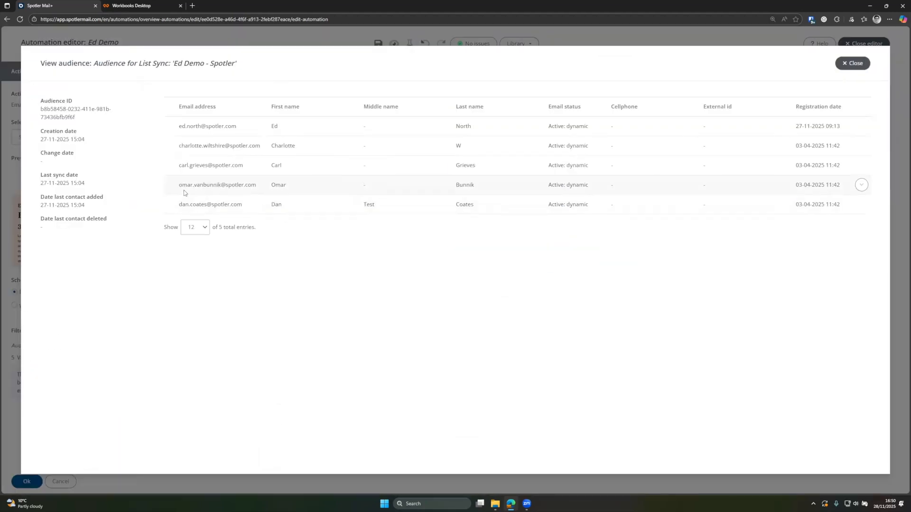
left_click(852, 63)
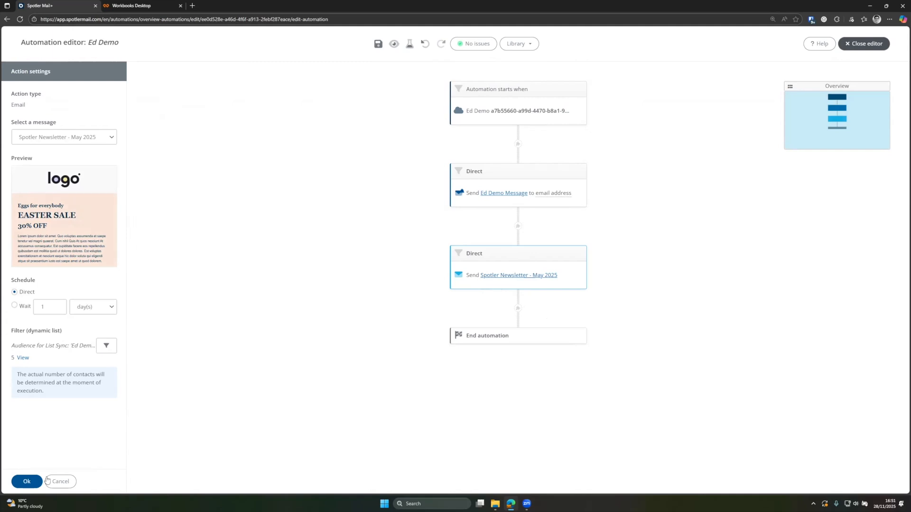
left_click(28, 482)
Step: Try an Update profile step on Areas of interest, then abandon and delete it
left_click_drag(44, 240, 517, 313)
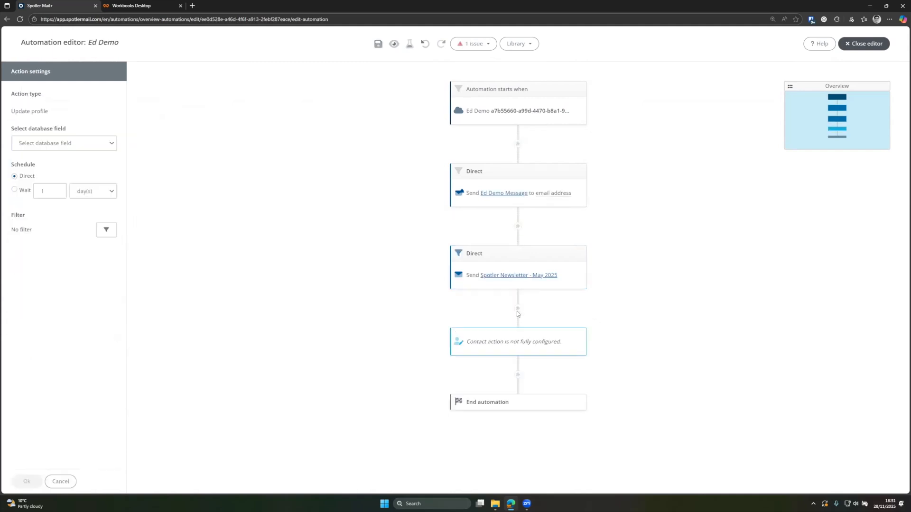
left_click(53, 144)
left_click(51, 169)
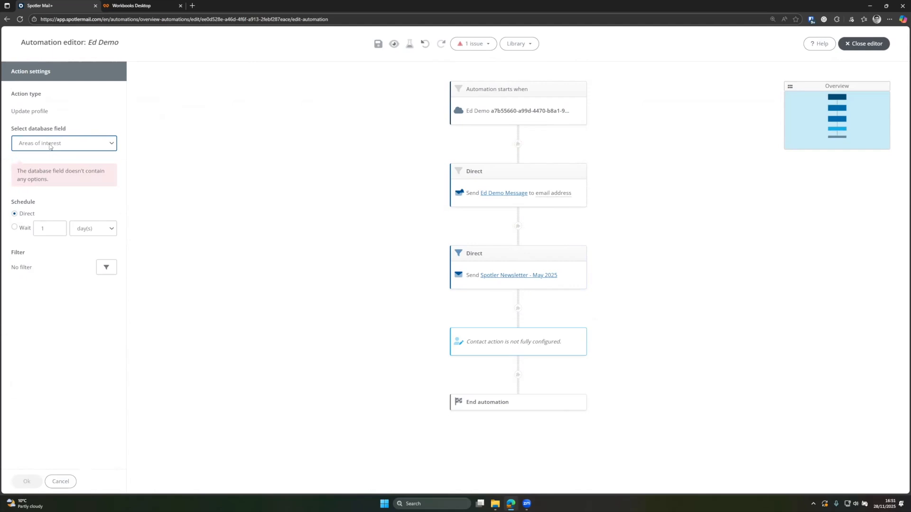
left_click(60, 481)
left_click(493, 342)
left_click(513, 353)
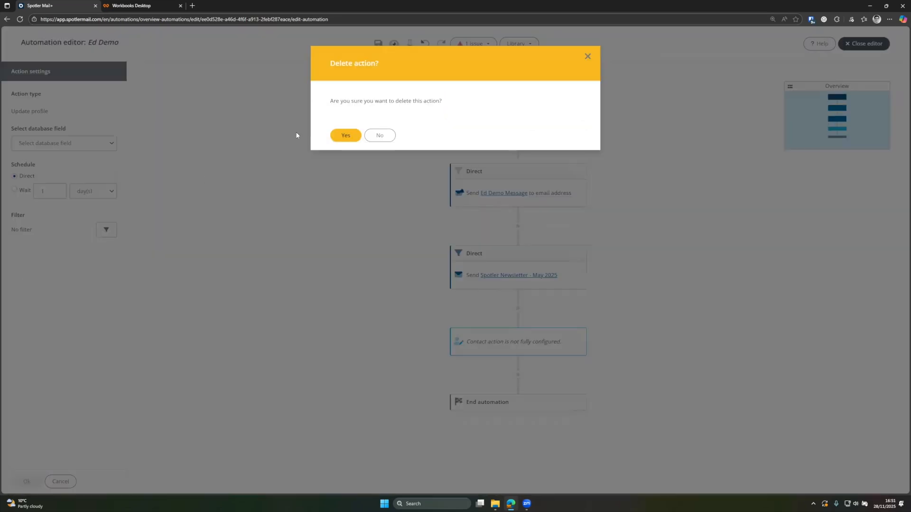
left_click(346, 135)
Step: Add an Add/remove tag step before the end that tags contacts with the new tag 'test'
left_click_drag(53, 262, 522, 308)
left_click(57, 182)
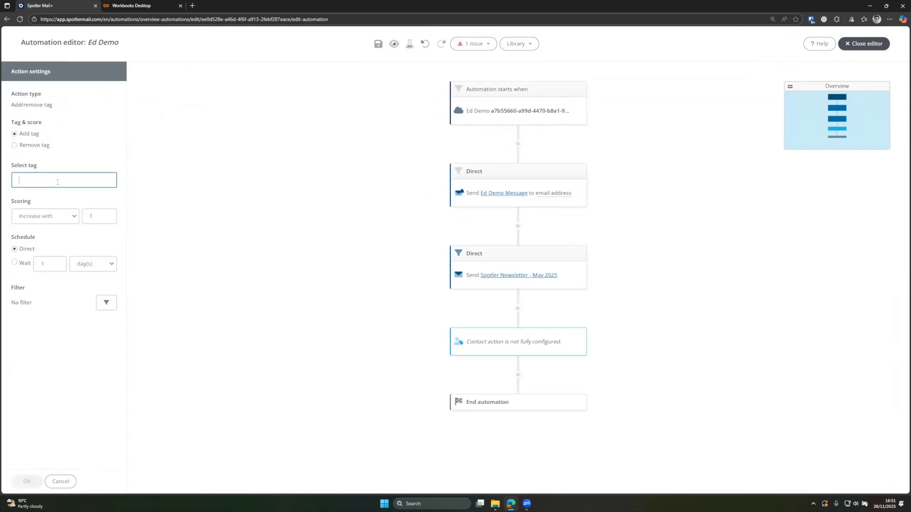
type("test")
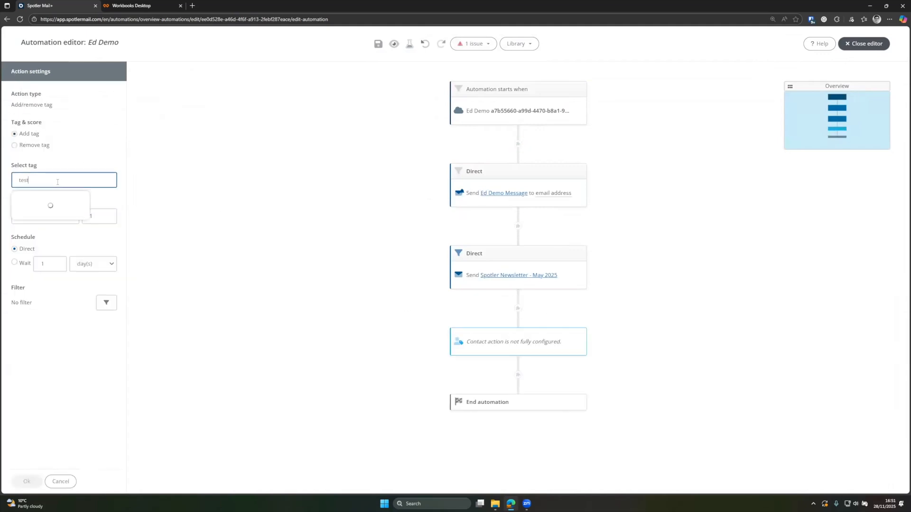
left_click(44, 204)
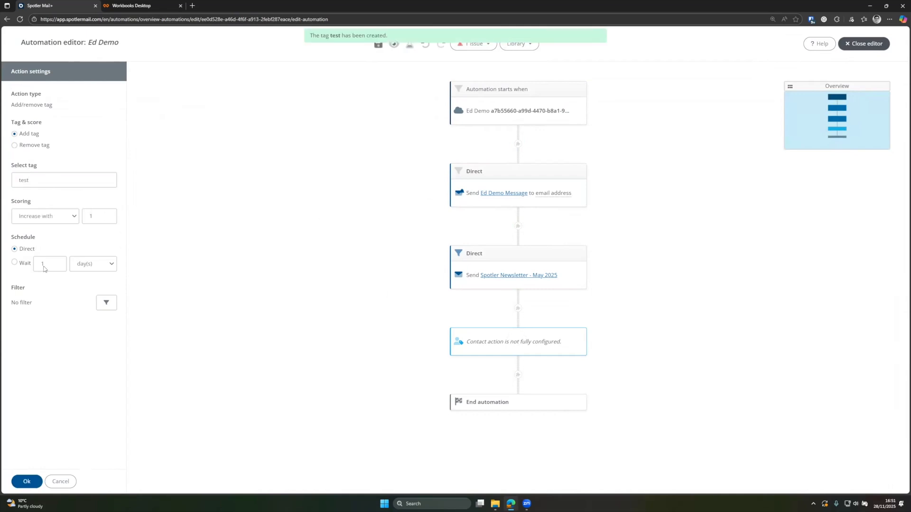
left_click(31, 485)
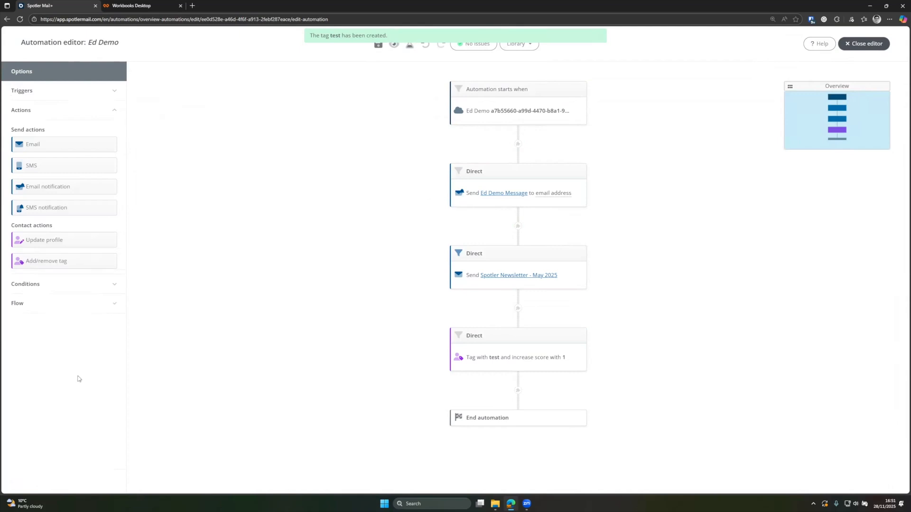
Step: Add a Click condition below the tag step for 'Spotler Newsletter - May 2025', with No after 4 days
left_click(61, 284)
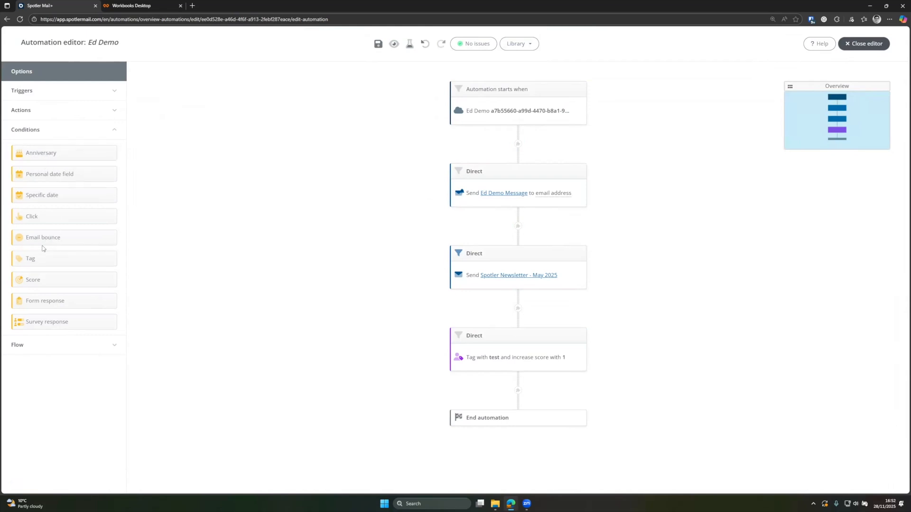
left_click_drag(32, 216, 484, 393)
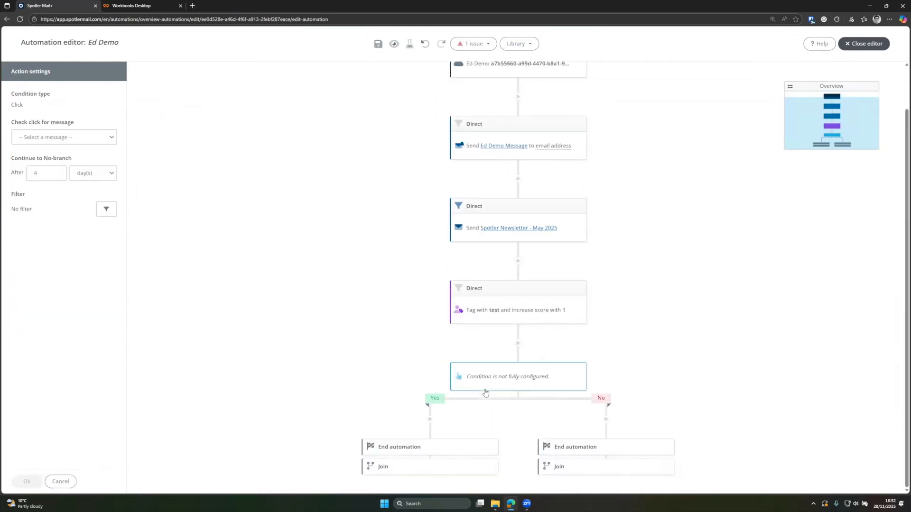
left_click(97, 137)
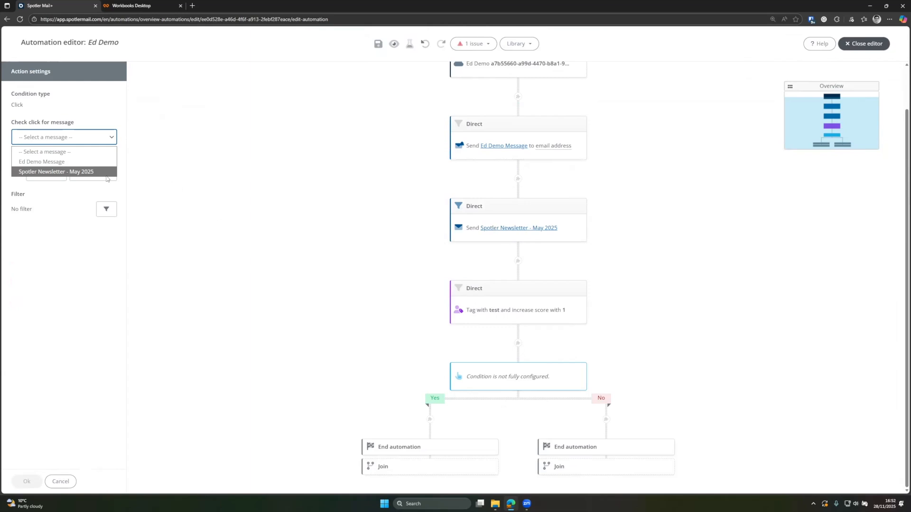
left_click(37, 174)
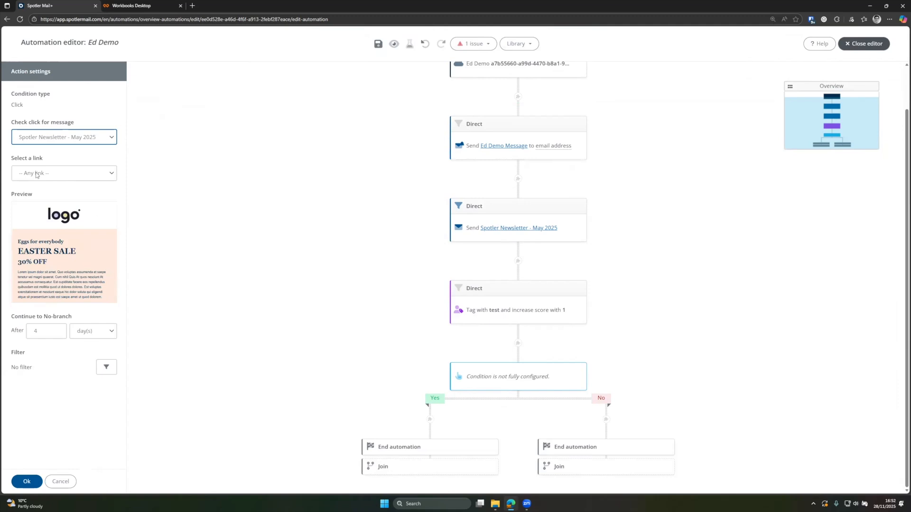
mouse_move(61, 212)
left_click(26, 482)
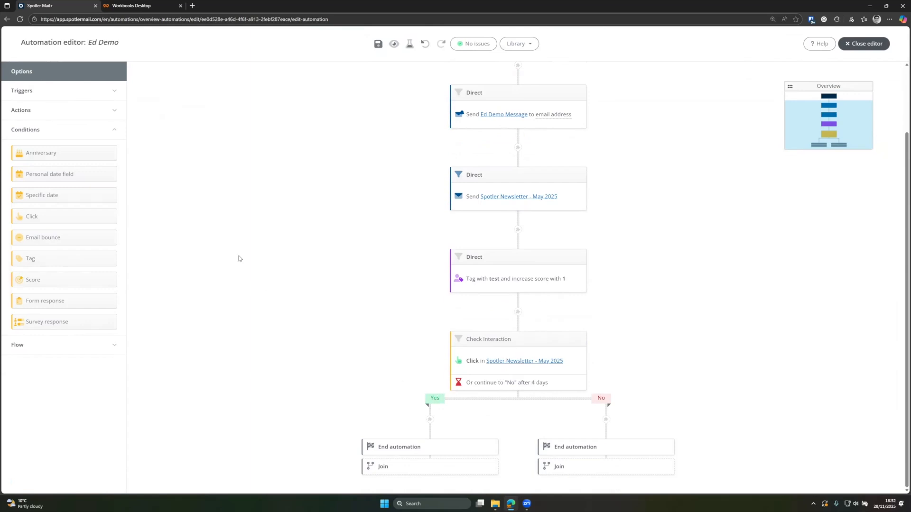
Step: On the Yes branch, send 'Ed Demo Message' after a 1-hour wait
left_click(34, 108)
left_click_drag(45, 143, 430, 419)
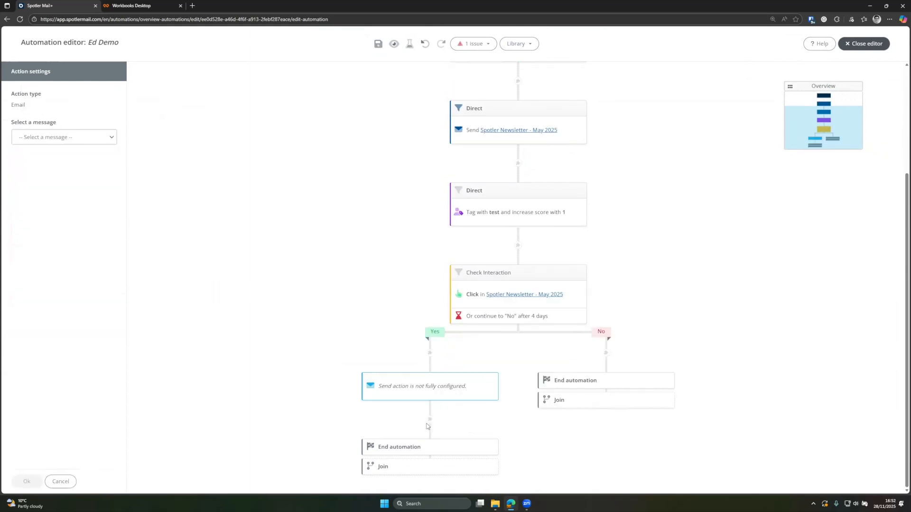
left_click(51, 136)
left_click(42, 162)
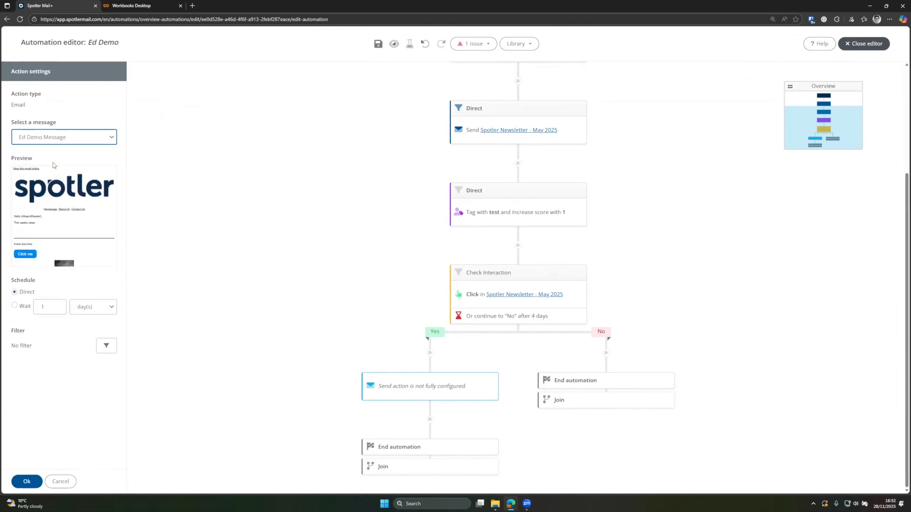
left_click(336, 325)
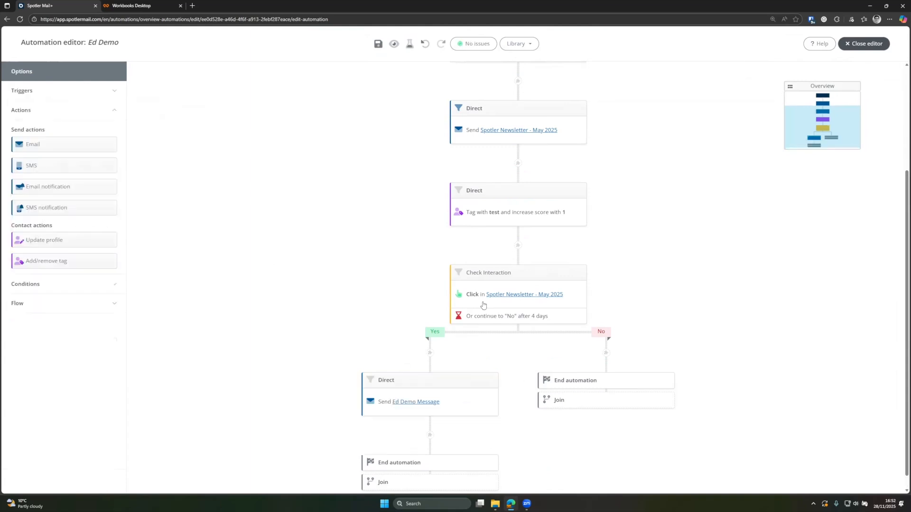
left_click(394, 395)
left_click(14, 306)
left_click(94, 308)
left_click(99, 336)
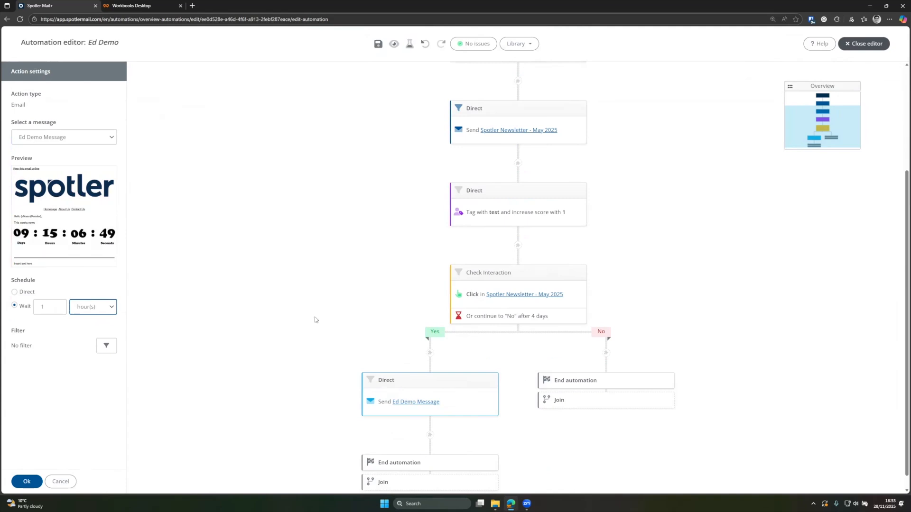
left_click(375, 333)
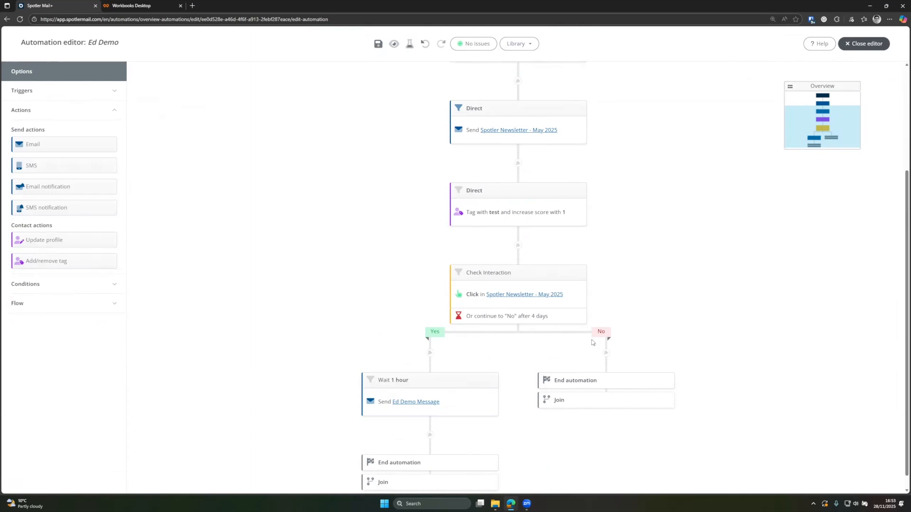
Step: On the No branch, send 'Workbooks 2' directly
left_click_drag(49, 147, 601, 357)
left_click(97, 137)
left_click(84, 183)
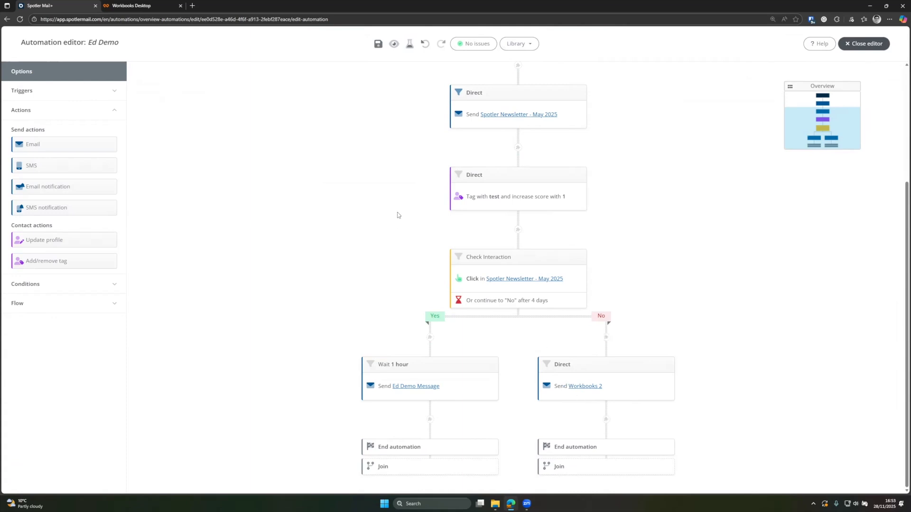
Step: Save Ed Demo, preview and close the full flow, then open the Test automation dialog
left_click(104, 303)
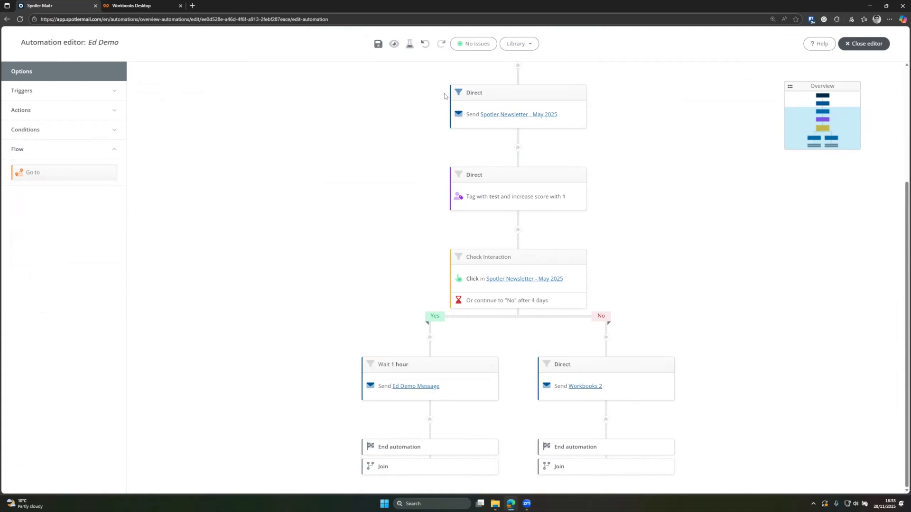
left_click(377, 46)
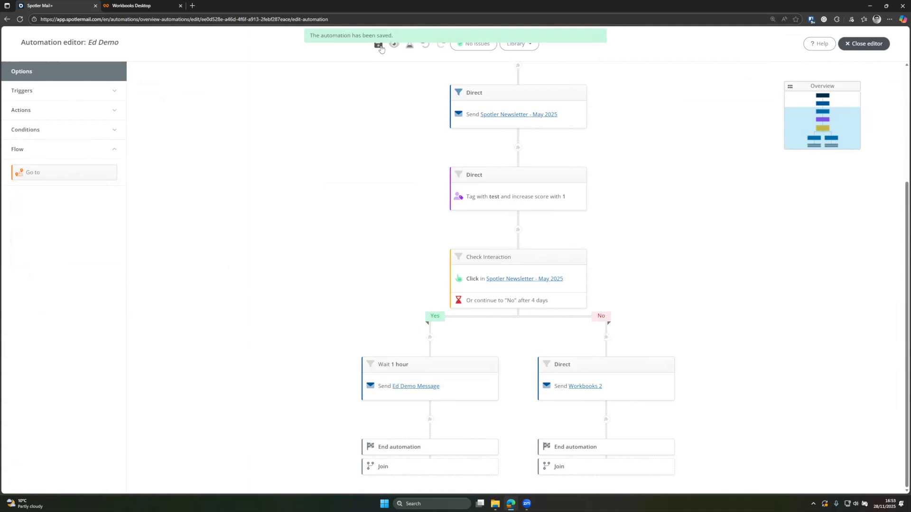
left_click(390, 47)
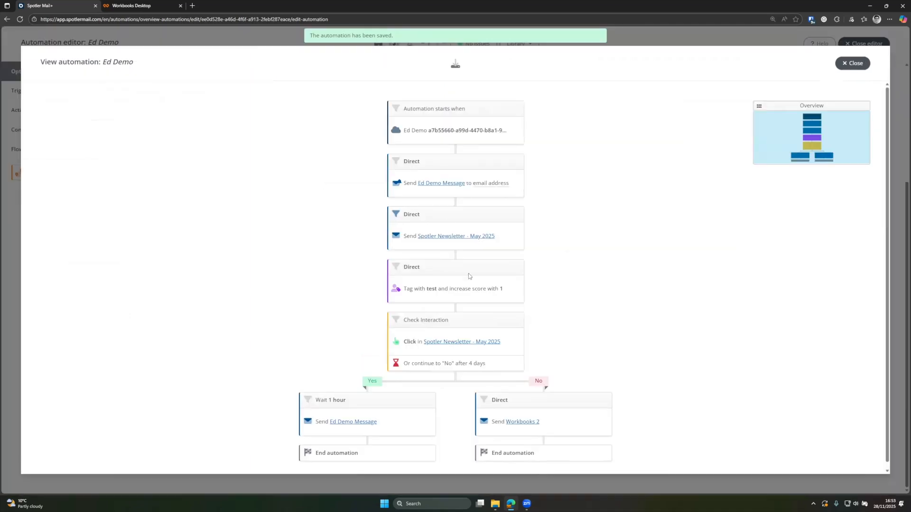
left_click(853, 63)
left_click(407, 46)
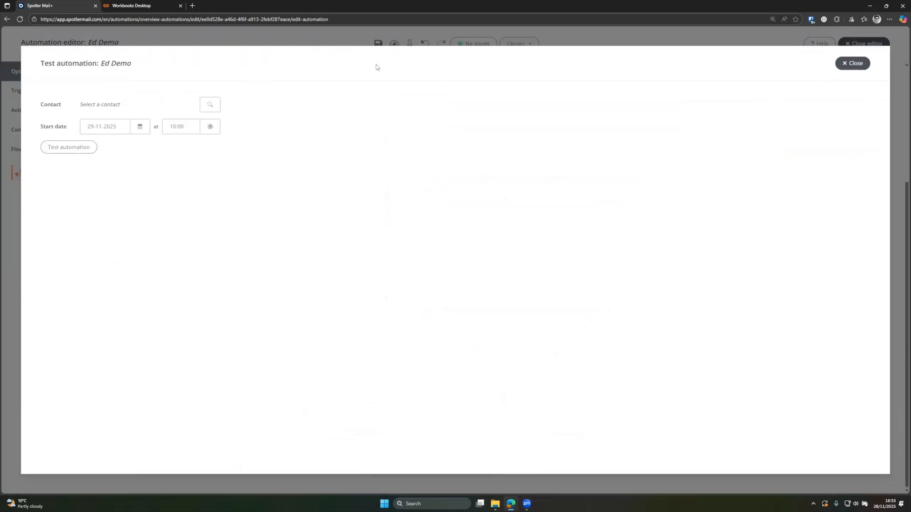
Step: Pick the test-group contact, start the test, and step through to the newsletter click check
left_click(208, 106)
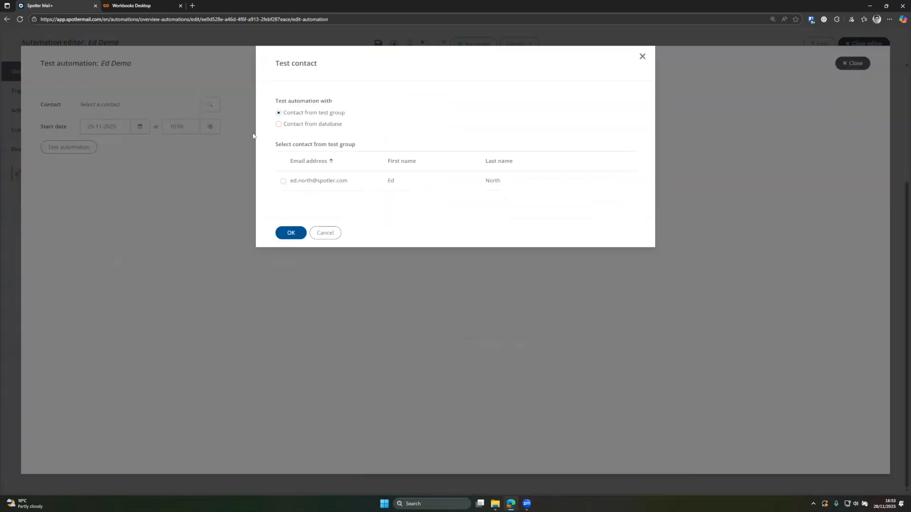
left_click(283, 182)
left_click(291, 232)
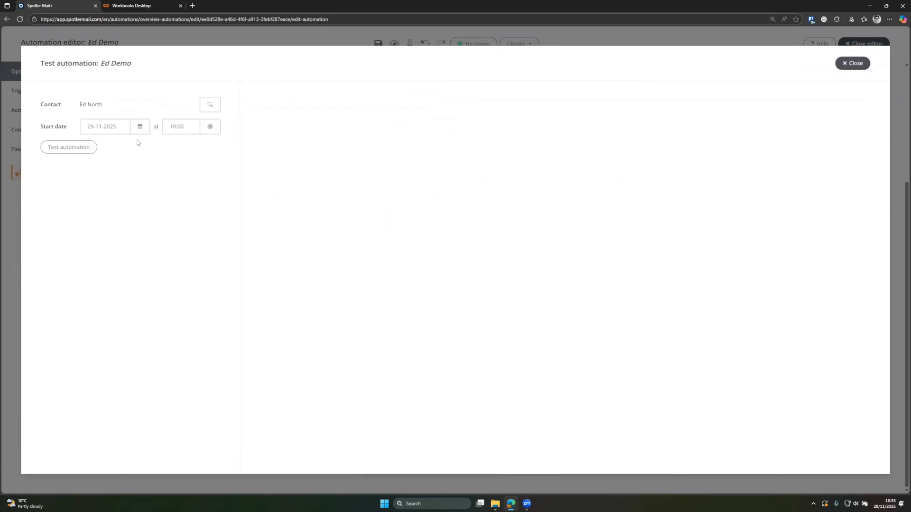
left_click(76, 147)
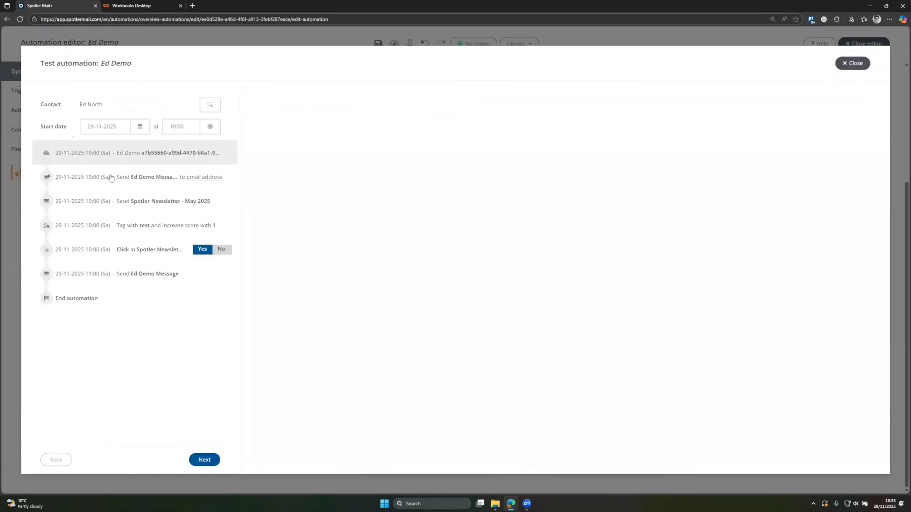
left_click(172, 178)
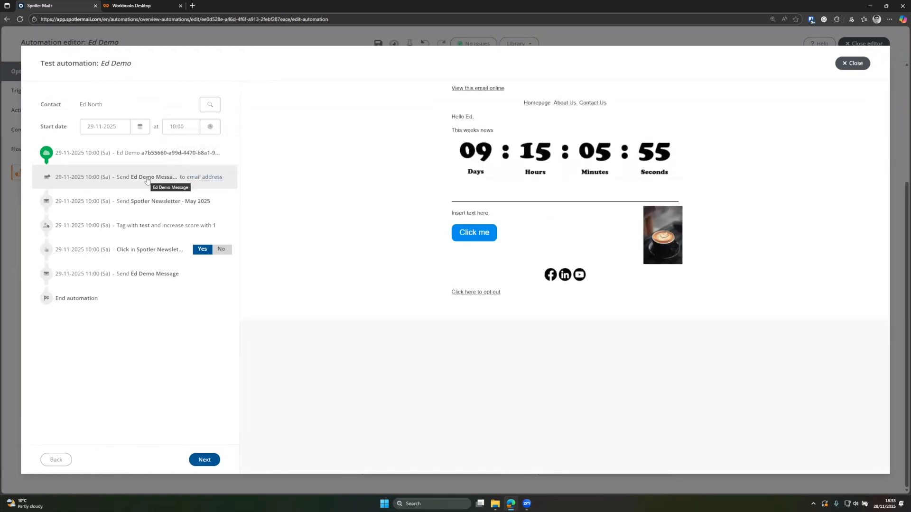
left_click(150, 197)
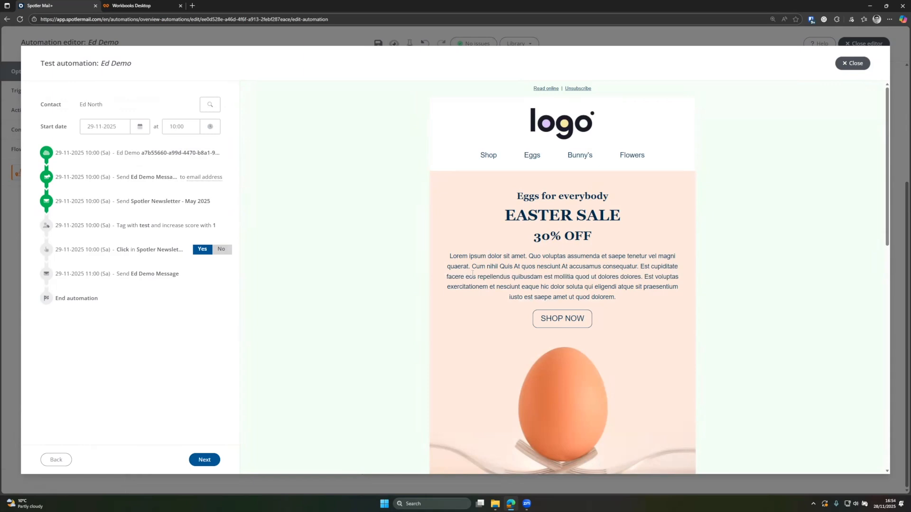
left_click(119, 231)
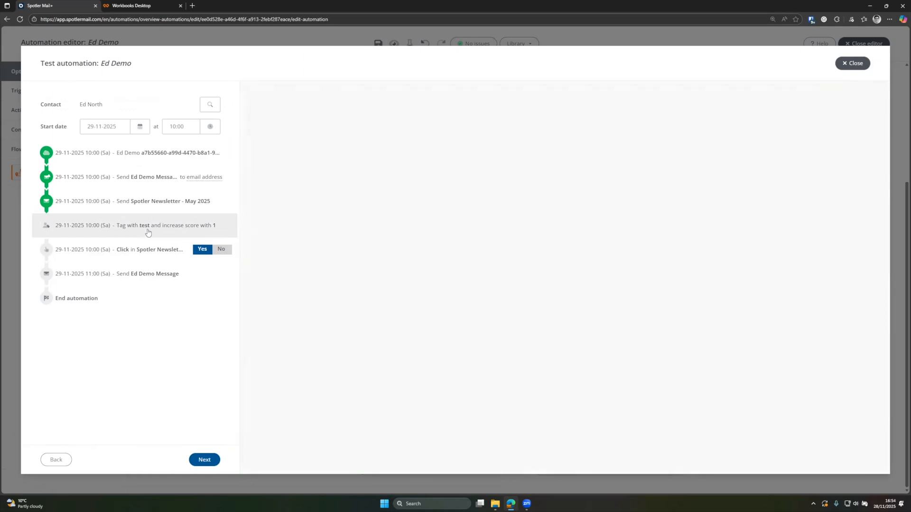
left_click(148, 252)
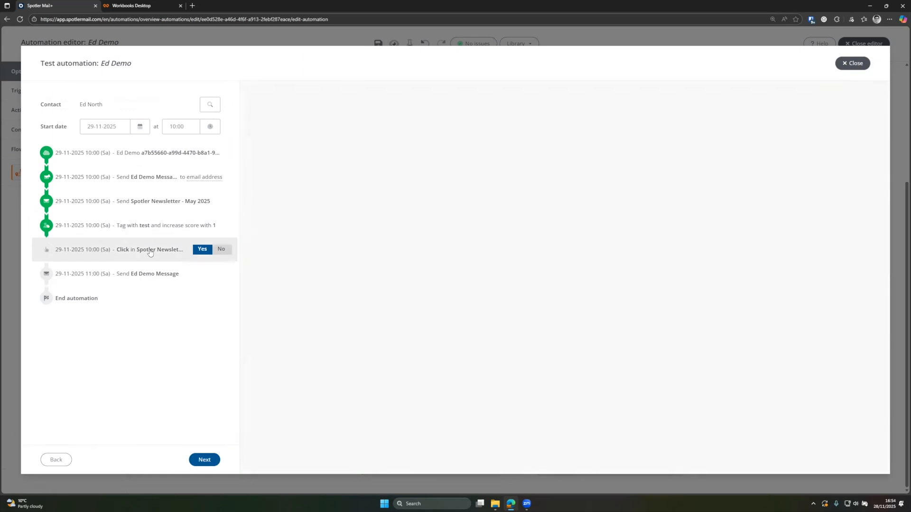
Step: Simulate both clicked and not-clicked outcomes, preview Ed Demo Message, then close the test
left_click(203, 251)
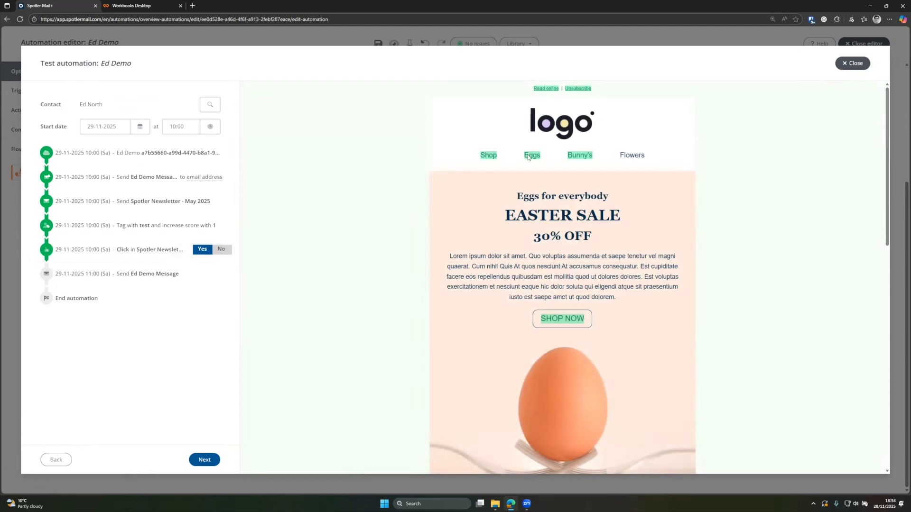
left_click(234, 240)
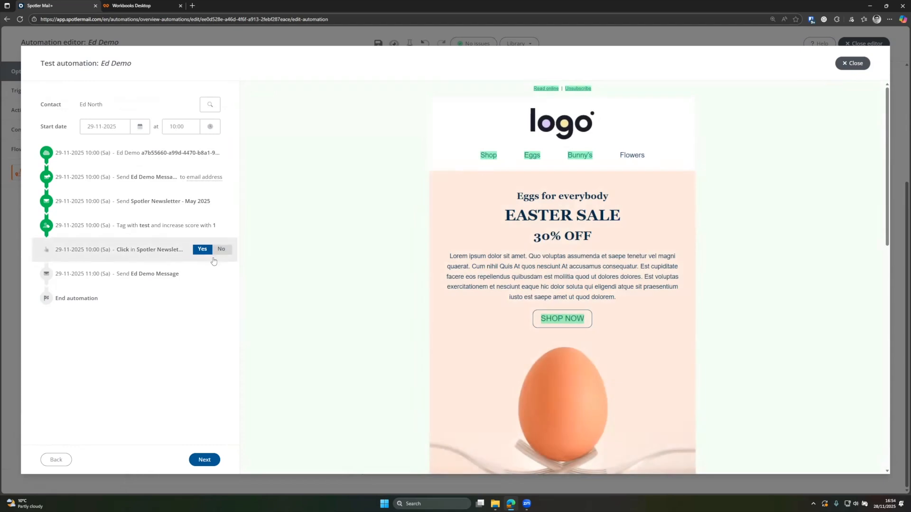
left_click(221, 251)
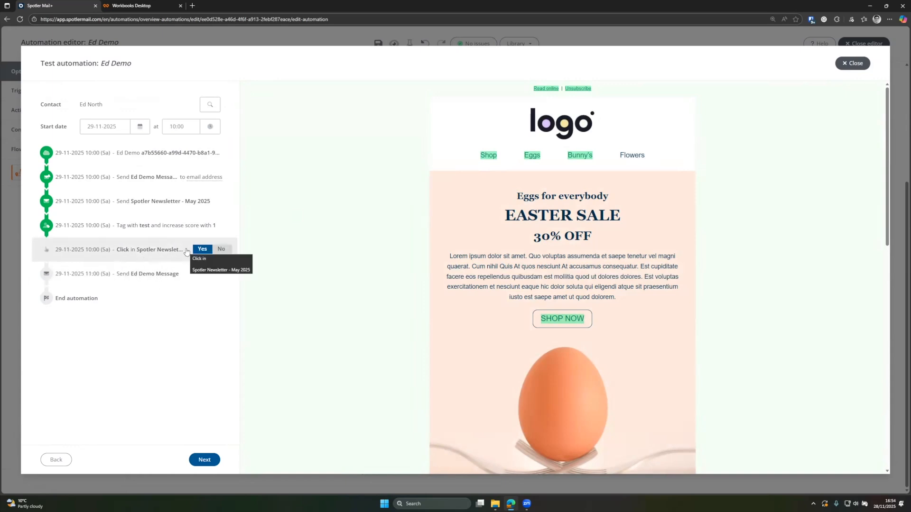
left_click(110, 299)
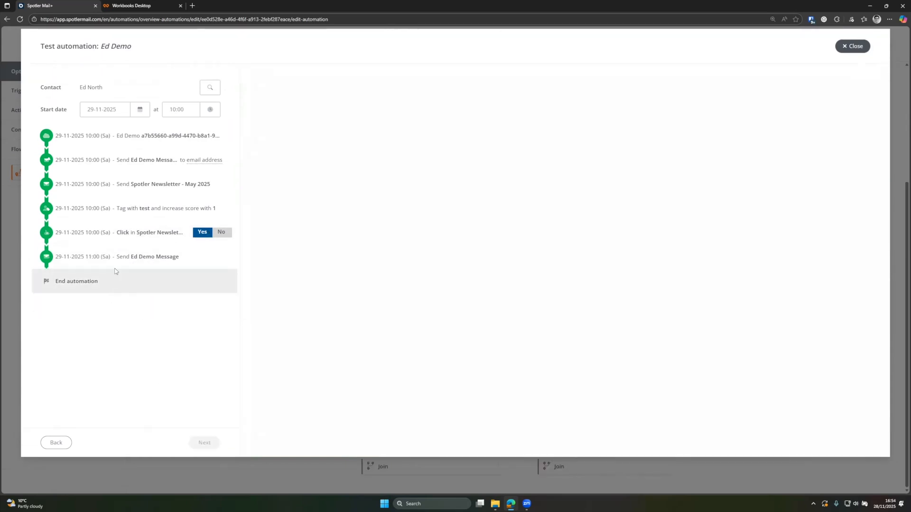
left_click(132, 256)
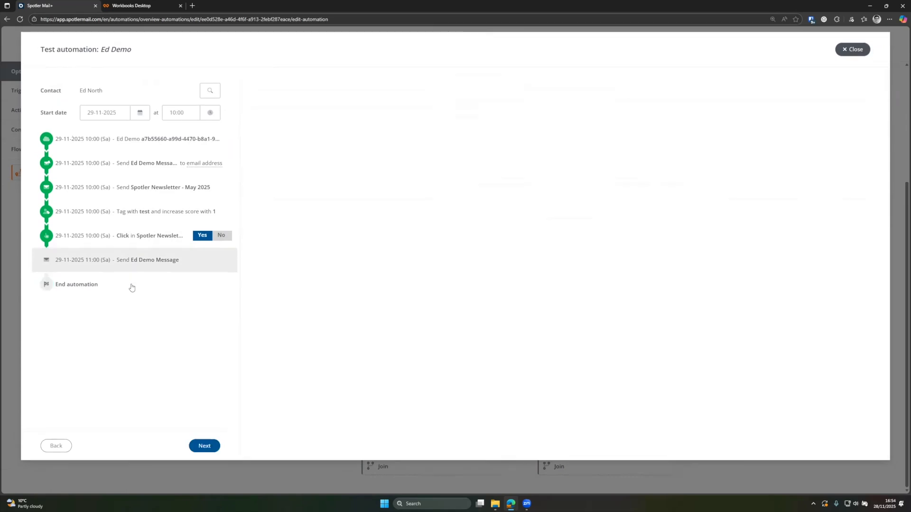
left_click(132, 287)
left_click(143, 259)
left_click(204, 446)
left_click(849, 50)
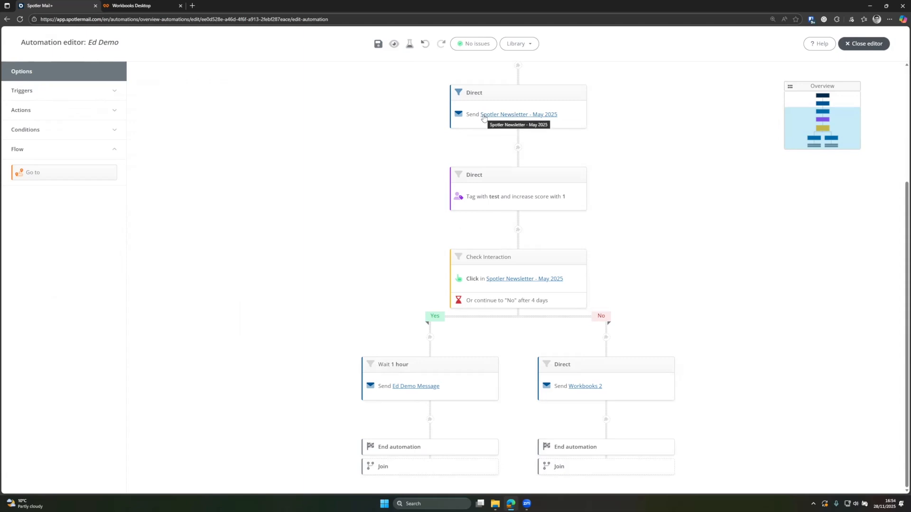
scroll(495, 123, "up", 3)
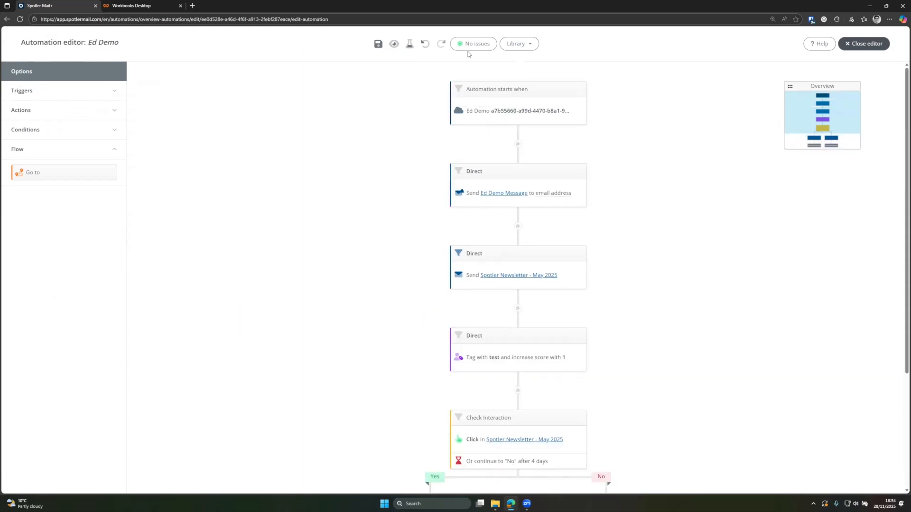
Step: Save the automation and close the editor with Save & finish
left_click(514, 44)
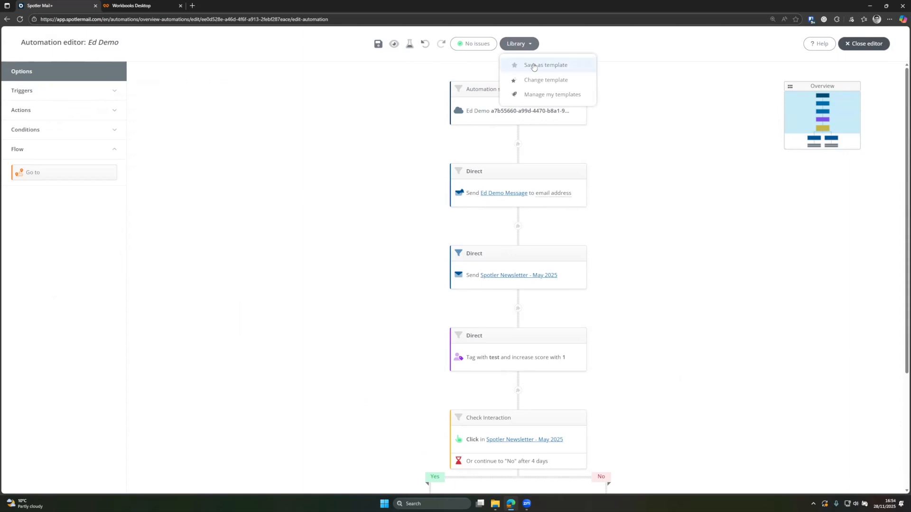
left_click(376, 44)
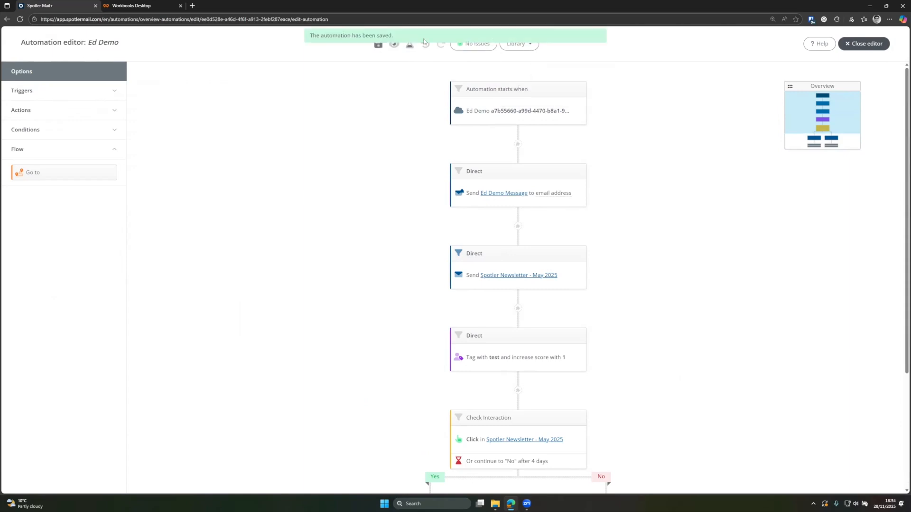
left_click(847, 47)
left_click(839, 369)
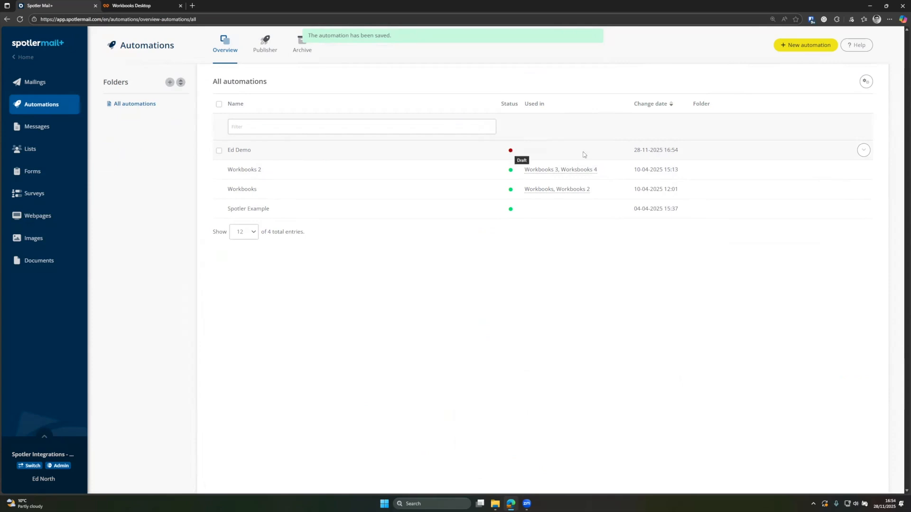
Step: Change Ed Demo's status from Draft to Final
left_click(863, 150)
left_click(839, 207)
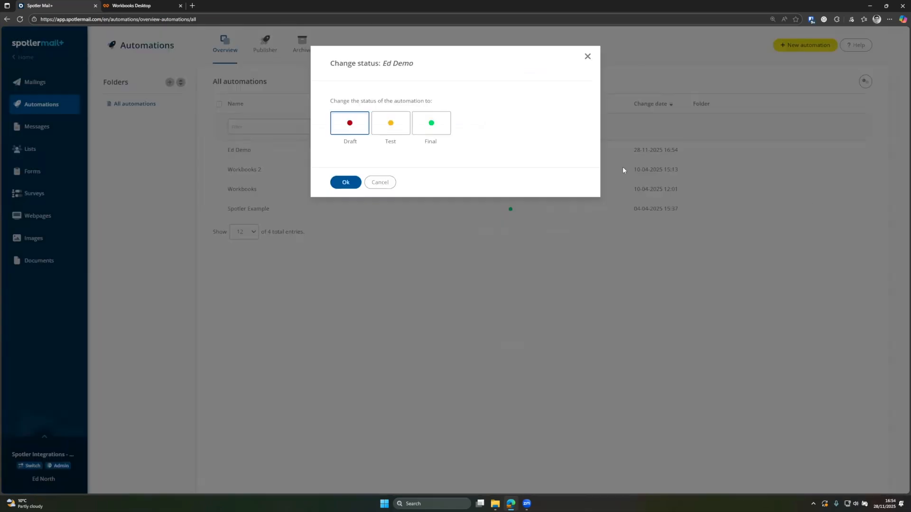
left_click(437, 132)
left_click(346, 182)
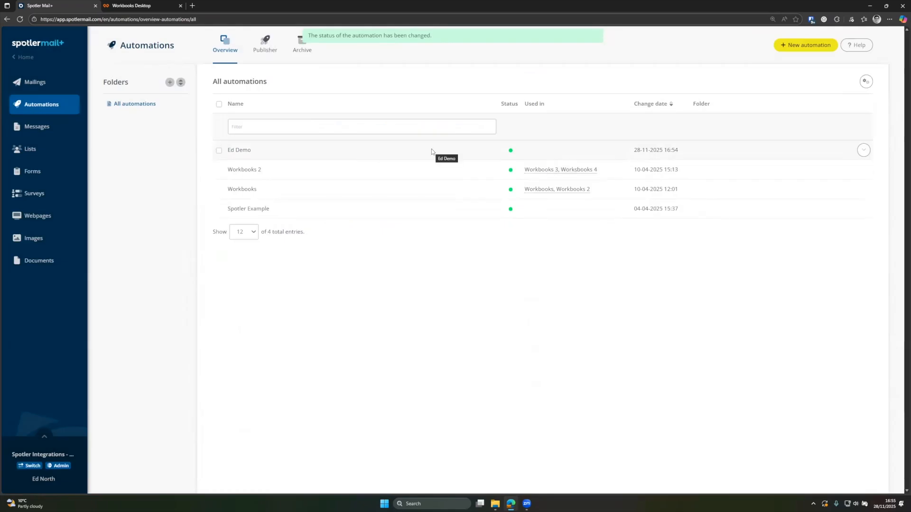
Step: Create a new publication named 'Ed Demo' for the Ed Demo automation, with participation set to Once
left_click(265, 42)
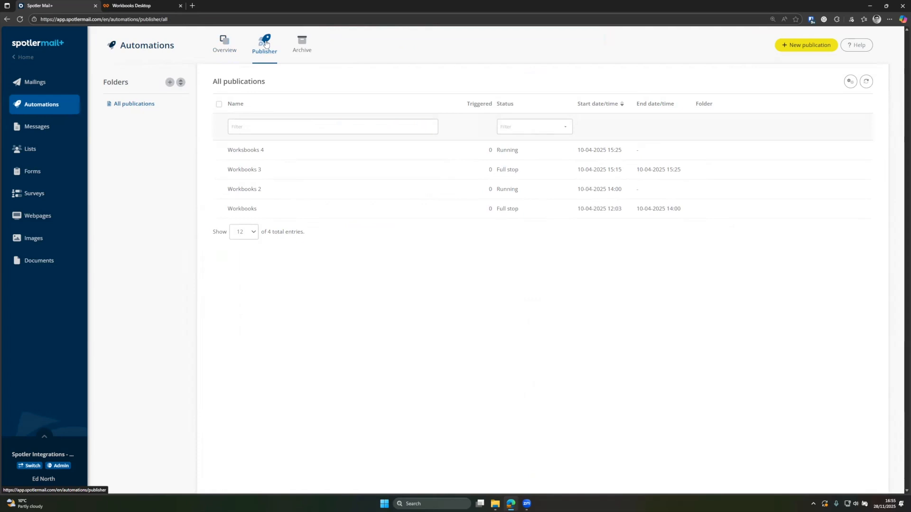
left_click(802, 46)
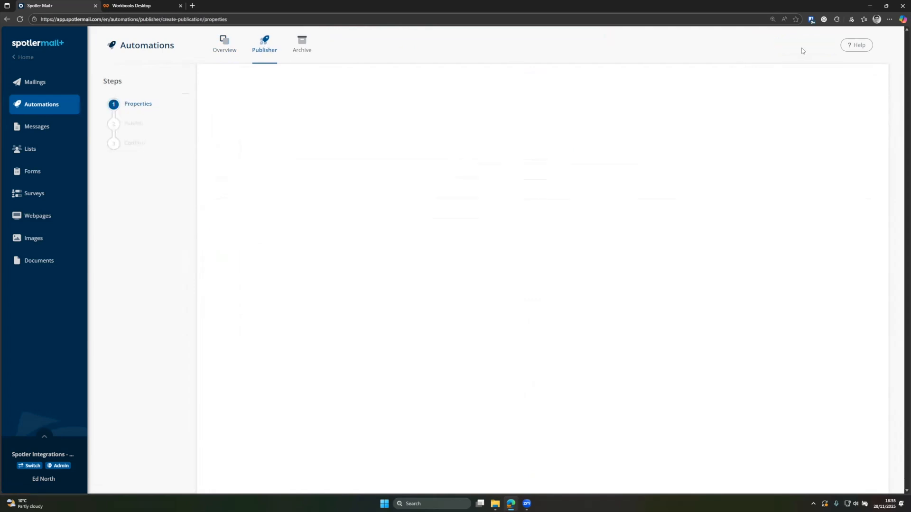
left_click(359, 127)
type("Ed Demo")
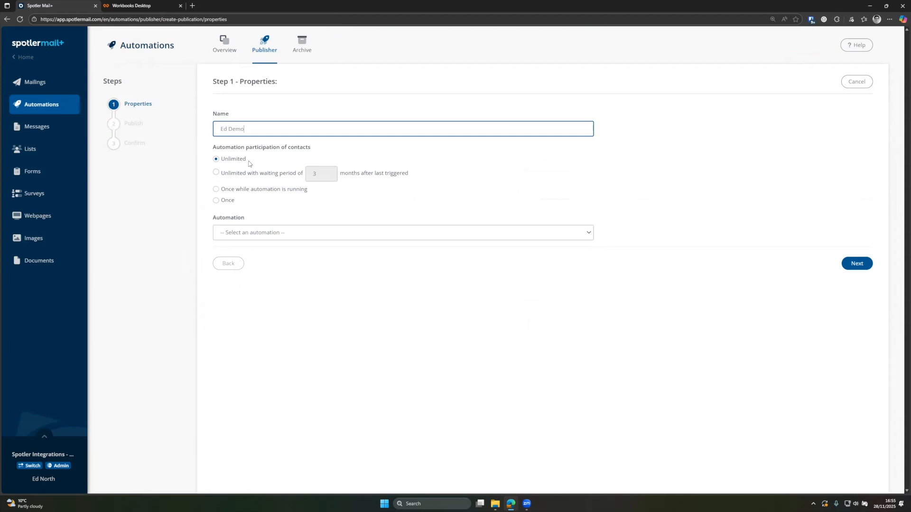
left_click(219, 189)
left_click(217, 201)
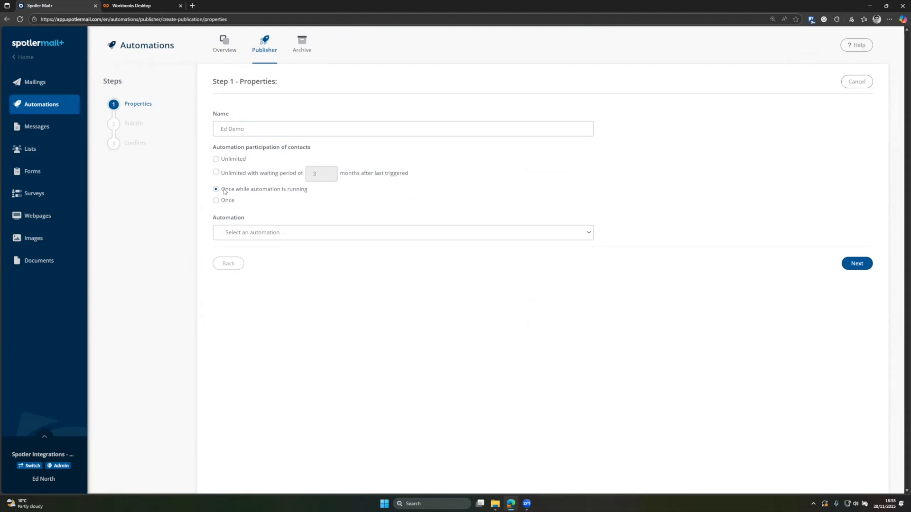
left_click(216, 200)
left_click(357, 234)
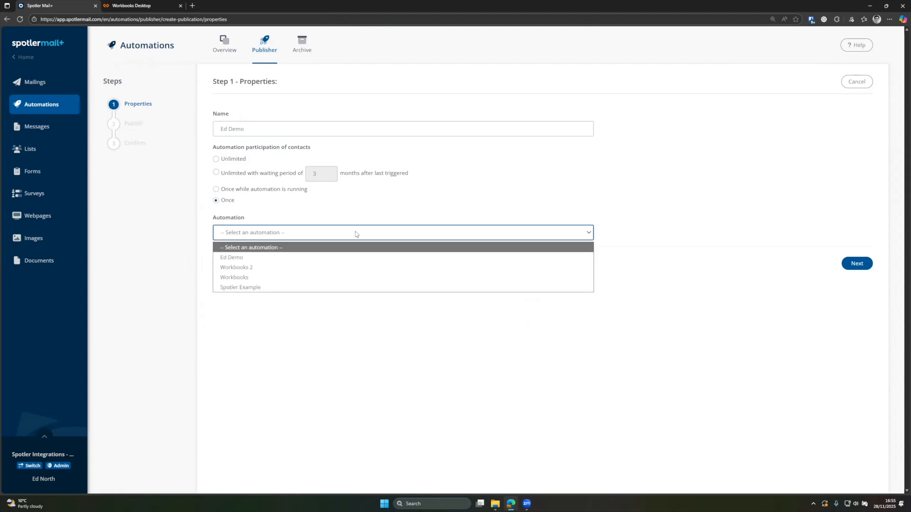
left_click(283, 258)
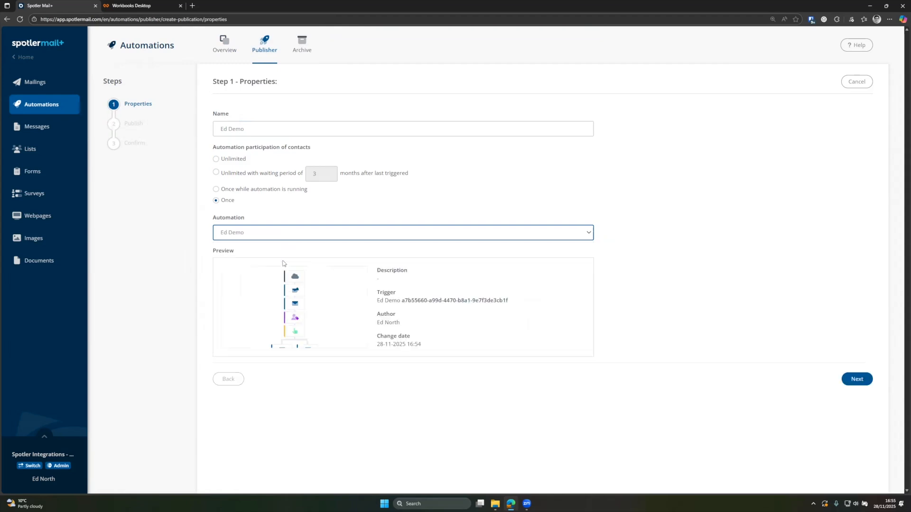
Step: Keep the immediate start with no end date, confirm, and Save & finish the publication
left_click(852, 379)
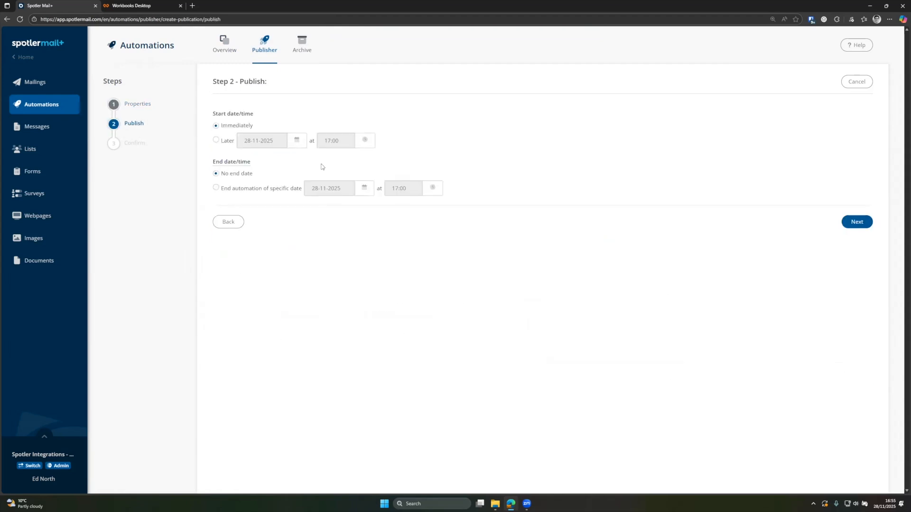
mouse_move(239, 166)
left_click(864, 229)
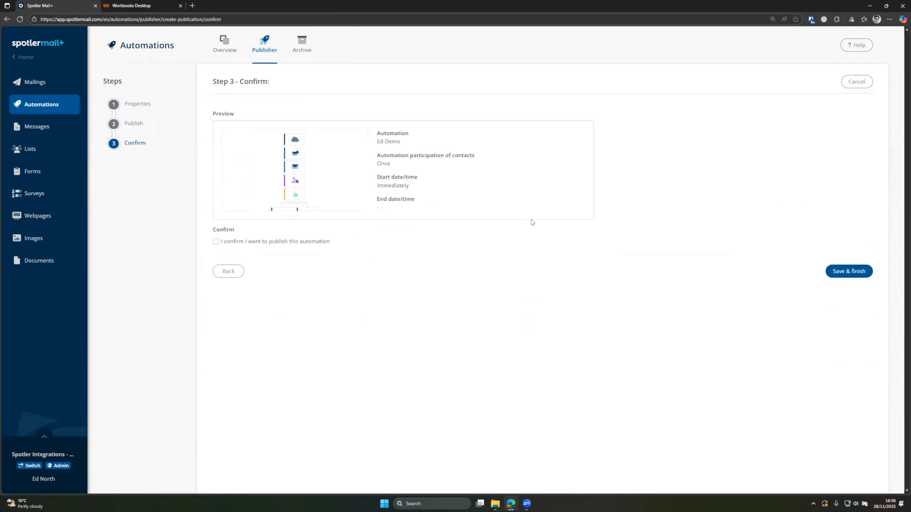
left_click(276, 244)
left_click(845, 272)
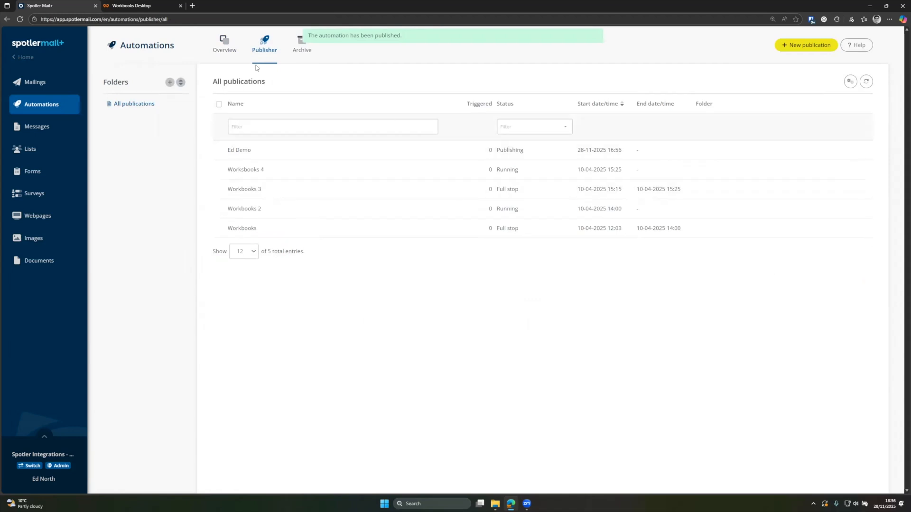
Step: Switch between Overview and Publisher until Ed Demo's publication shows Running with 0 triggers
left_click(225, 45)
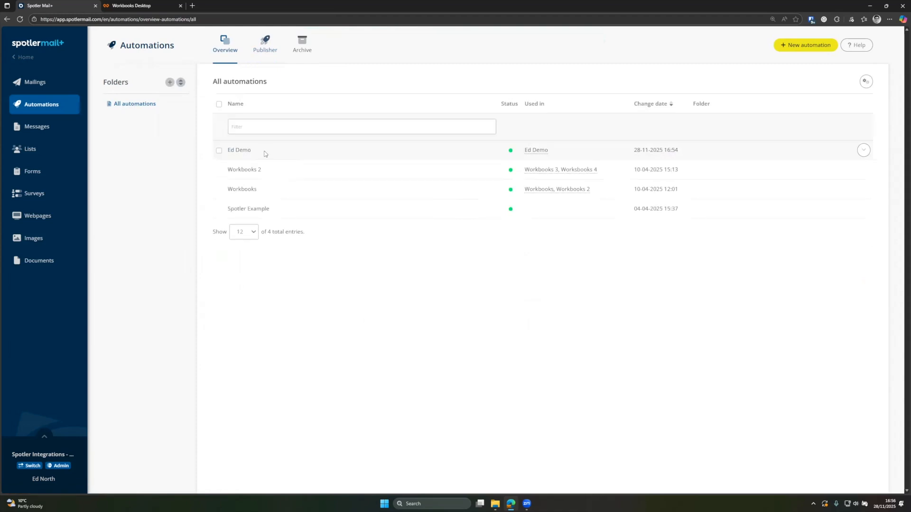
left_click(265, 47)
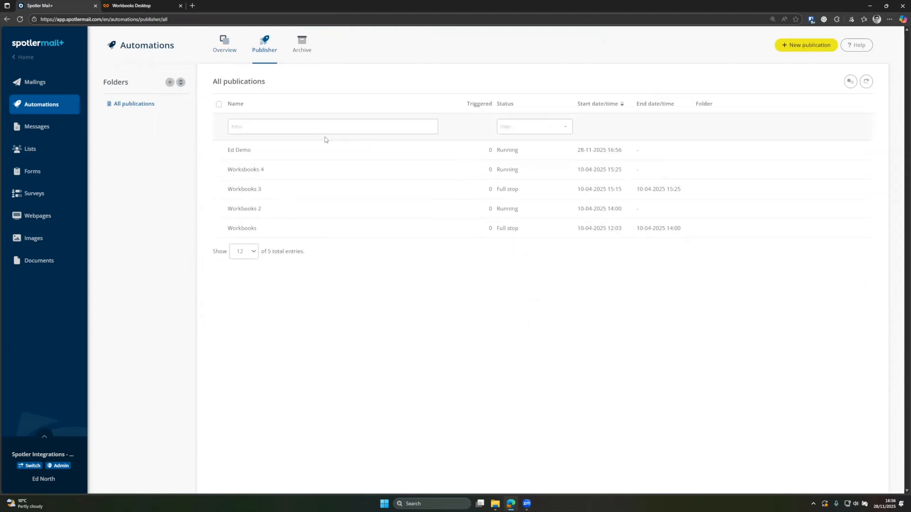
left_click(226, 48)
left_click(862, 150)
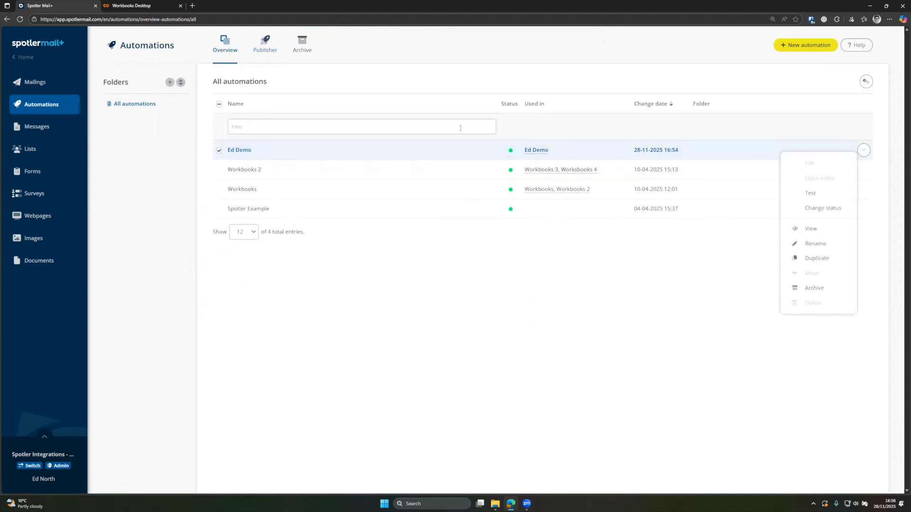
left_click(272, 55)
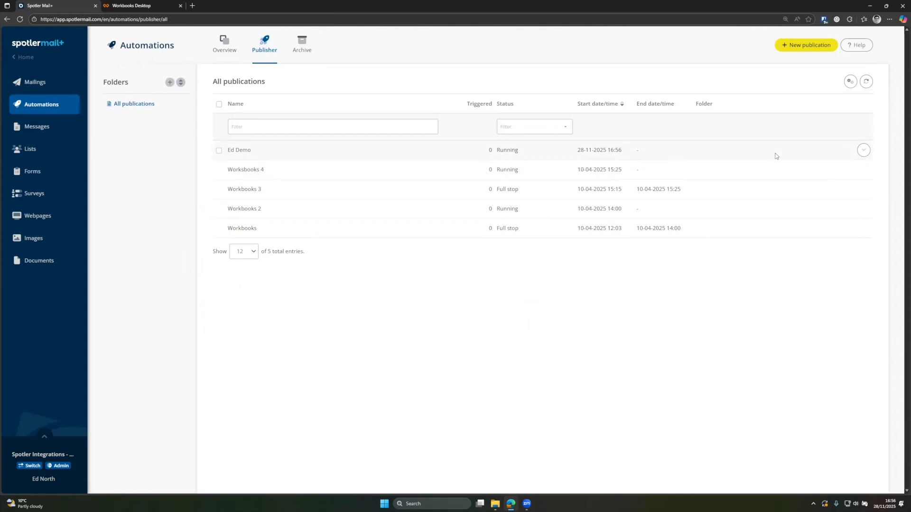
Step: Open Ed Demo Message from Automation messages in the email editor, review it, and close it
left_click(44, 129)
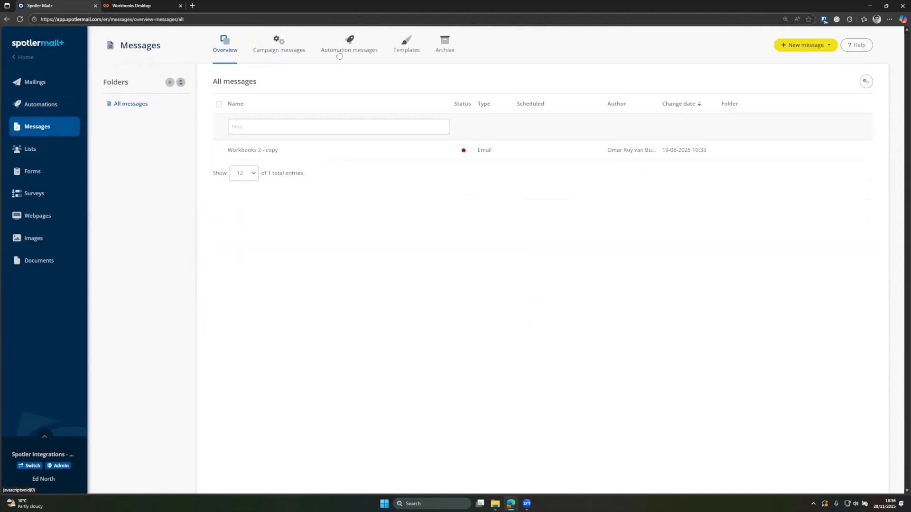
left_click(352, 48)
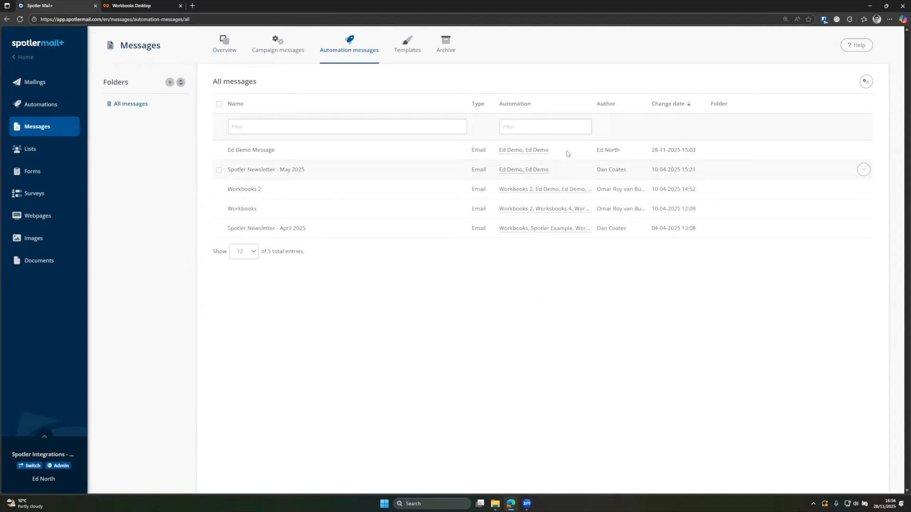
left_click(863, 149)
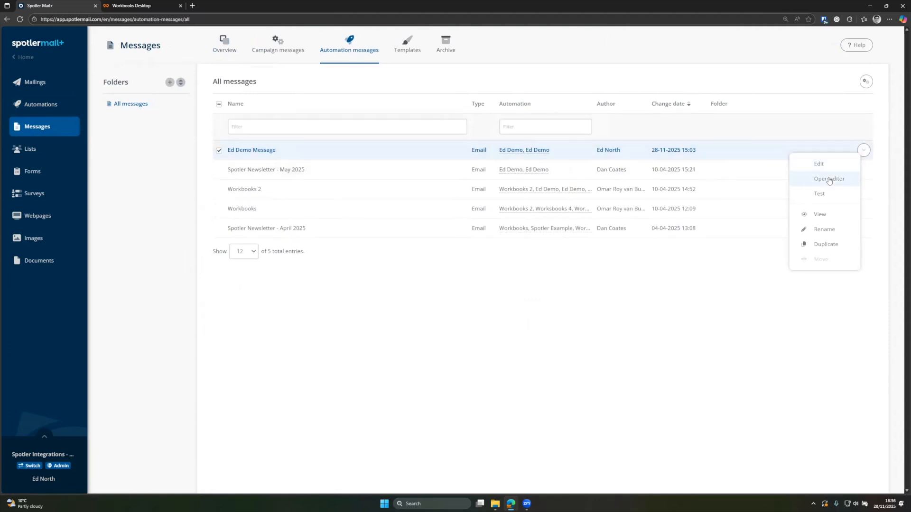
left_click(831, 178)
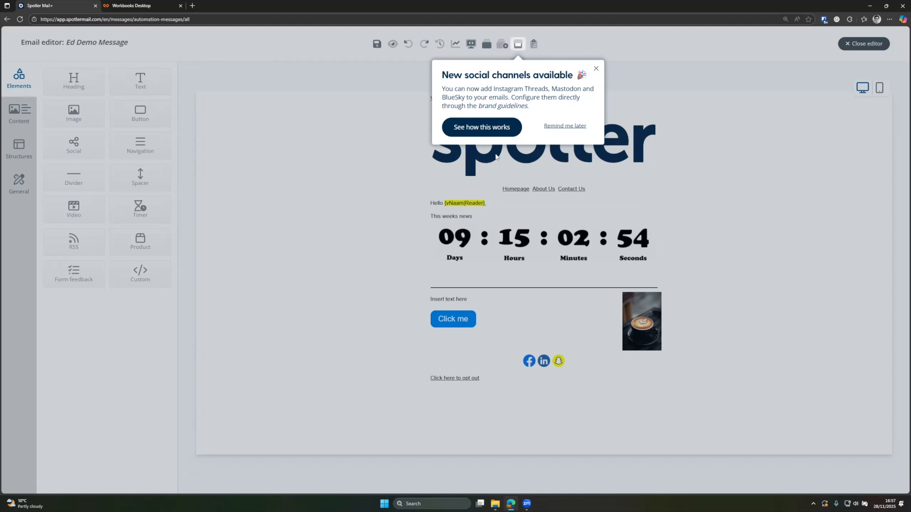
left_click(595, 69)
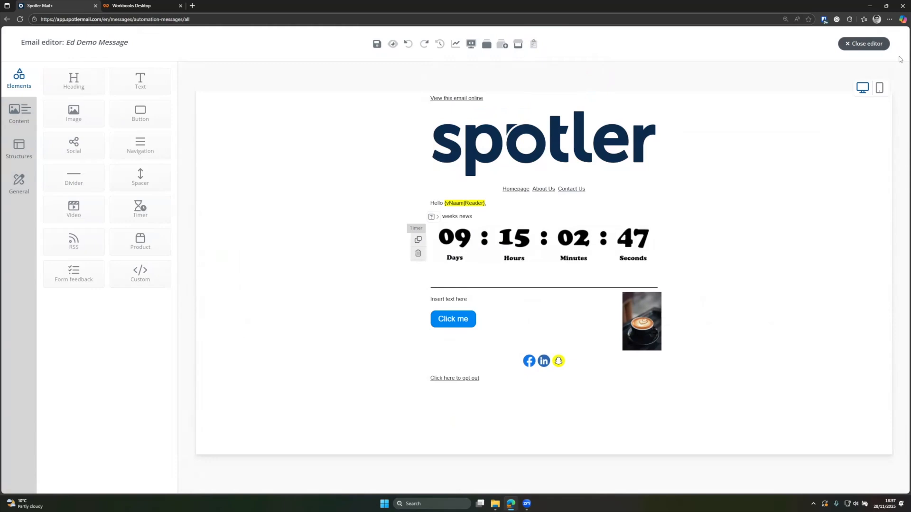
left_click(863, 44)
left_click(340, 154)
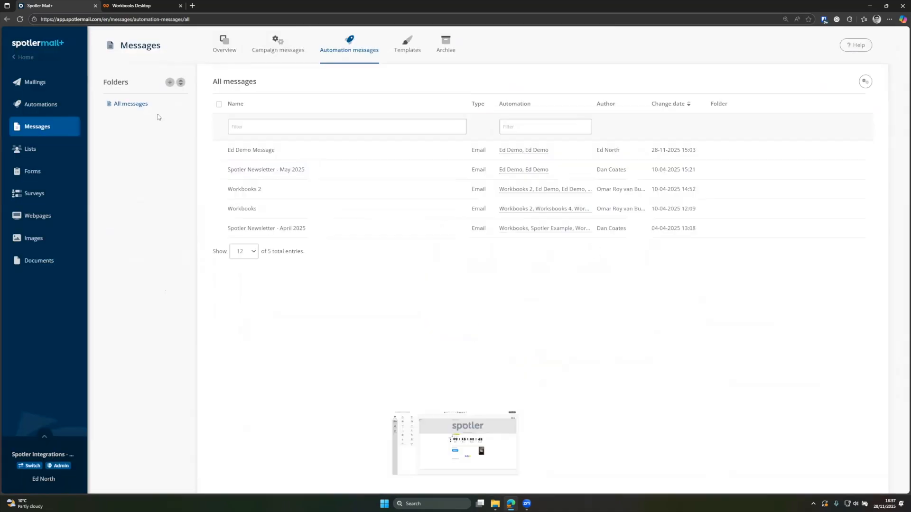
Step: Return to the Automations Publisher list, then switch to Workbooks Desktop
left_click(61, 106)
left_click(262, 47)
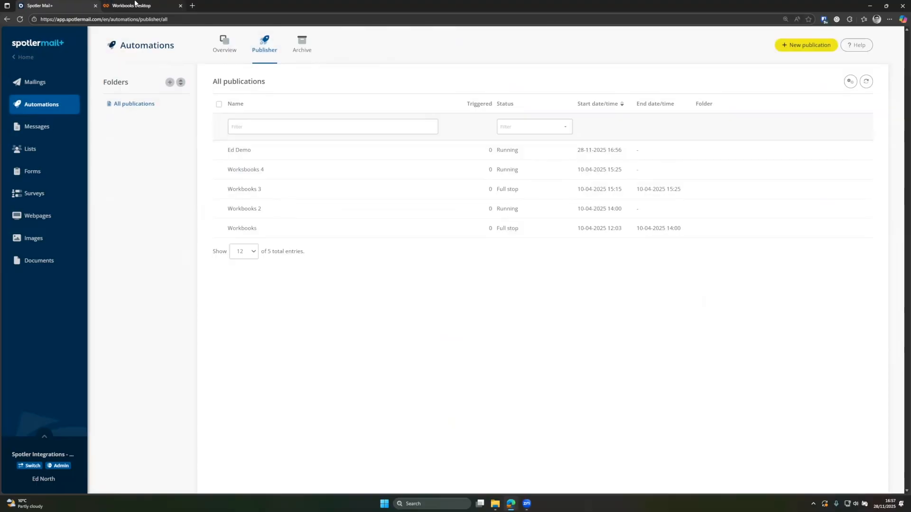
left_click(135, 5)
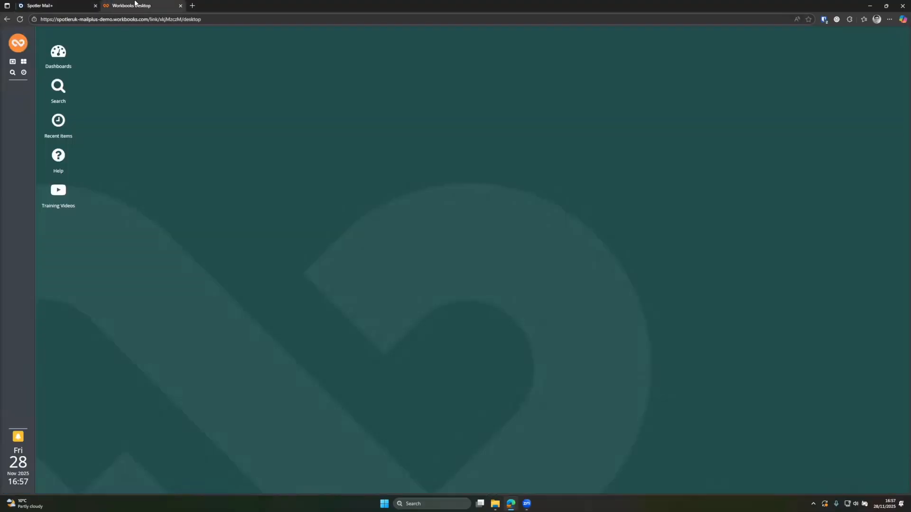
Step: Open the Spotler Integration window from the main menu, widen it, and open MailPlus Integration
left_click(18, 44)
mouse_move(86, 170)
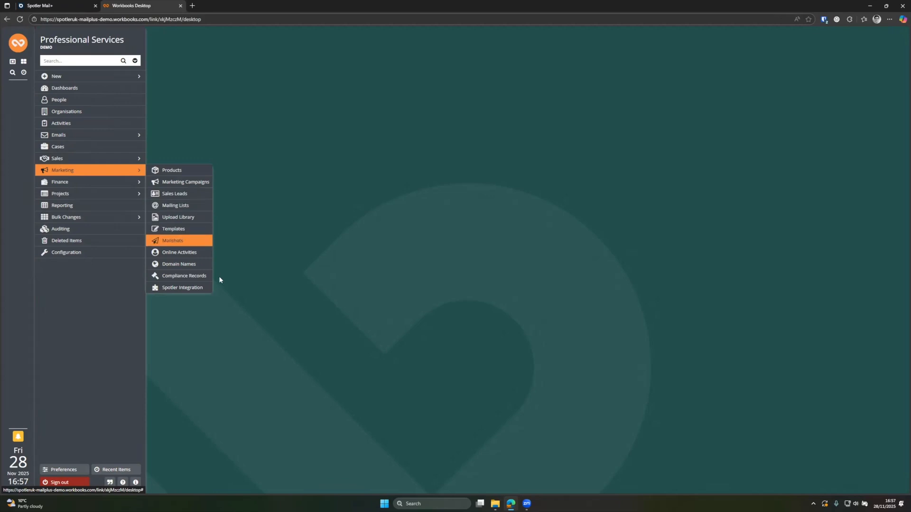
left_click(186, 288)
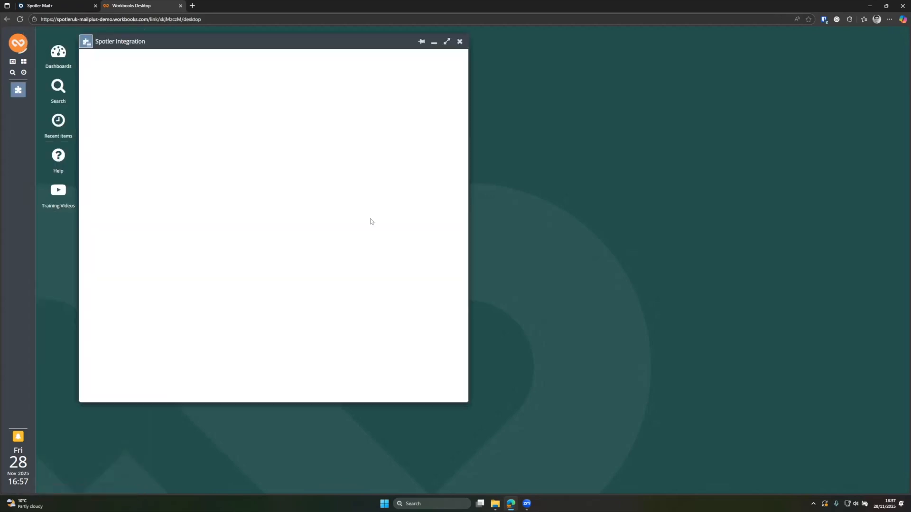
left_click_drag(468, 190, 646, 190)
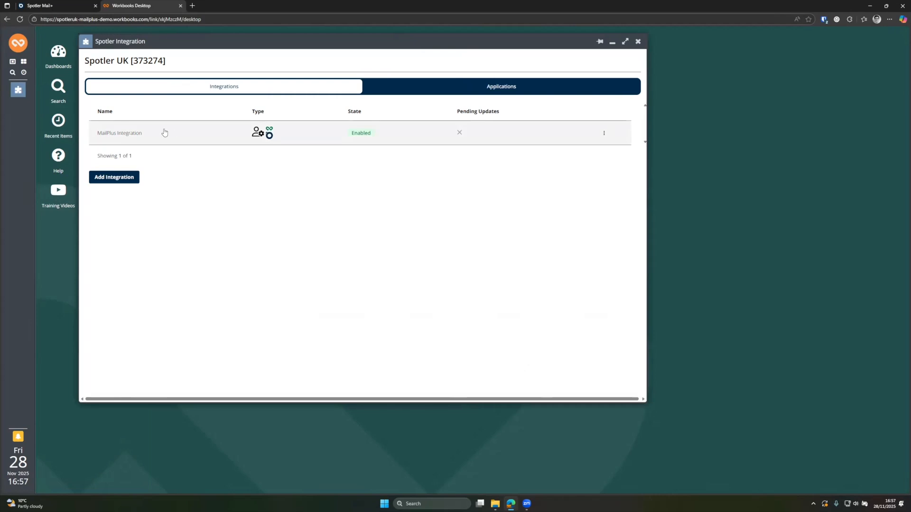
left_click(123, 135)
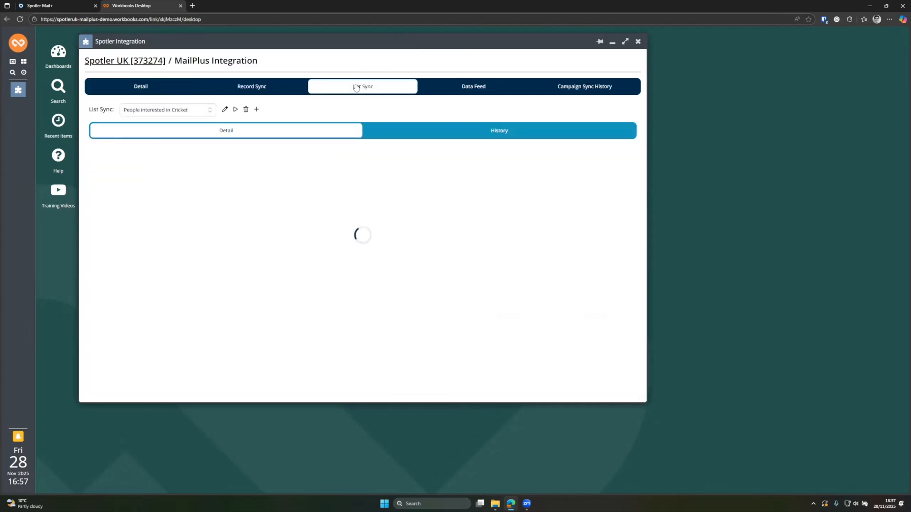
Step: Browse the existing list syncs, then start a new list sync with the + button
left_click(174, 110)
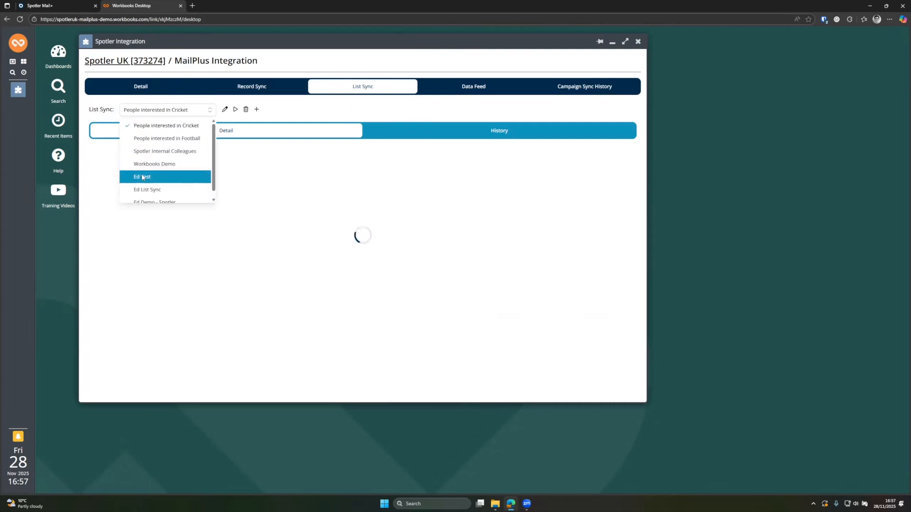
left_click(173, 113)
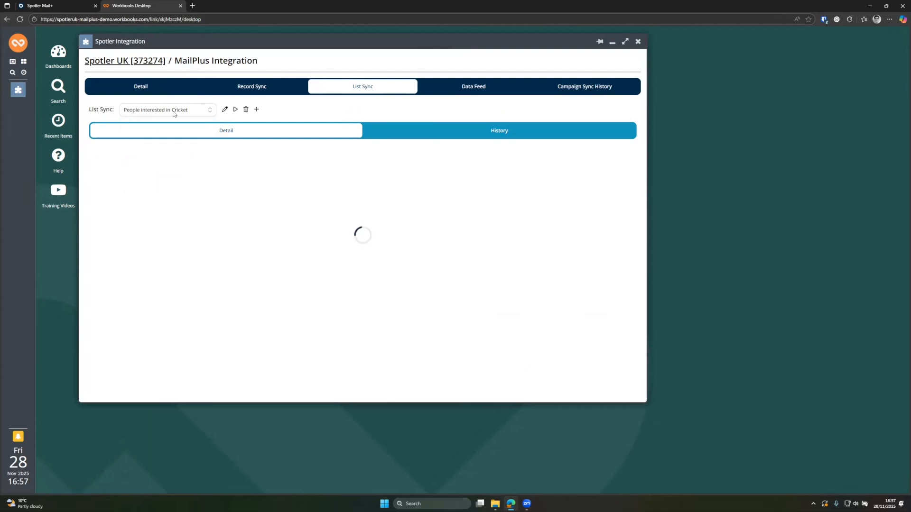
left_click(256, 110)
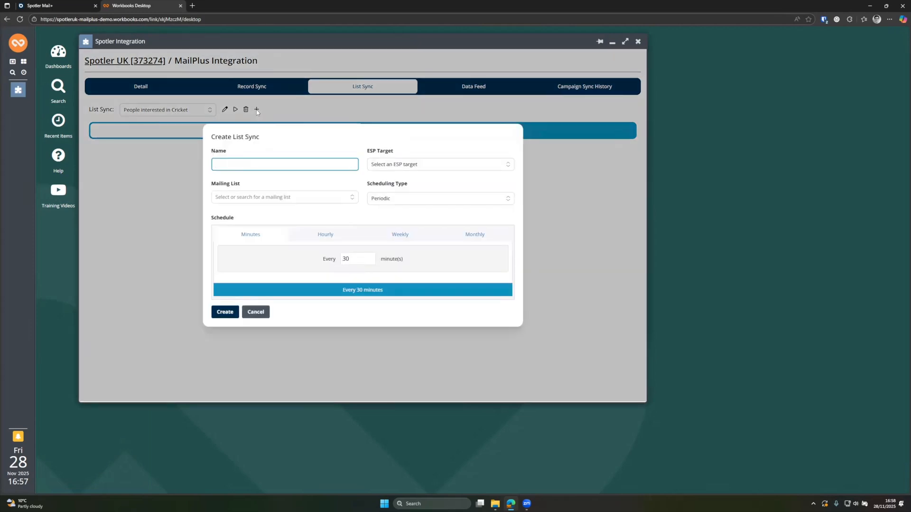
Step: Name the list sync 'Ed Automation Demo', targeting Automation with the 'Ed Demo - Ed Only' list
type("Ed ")
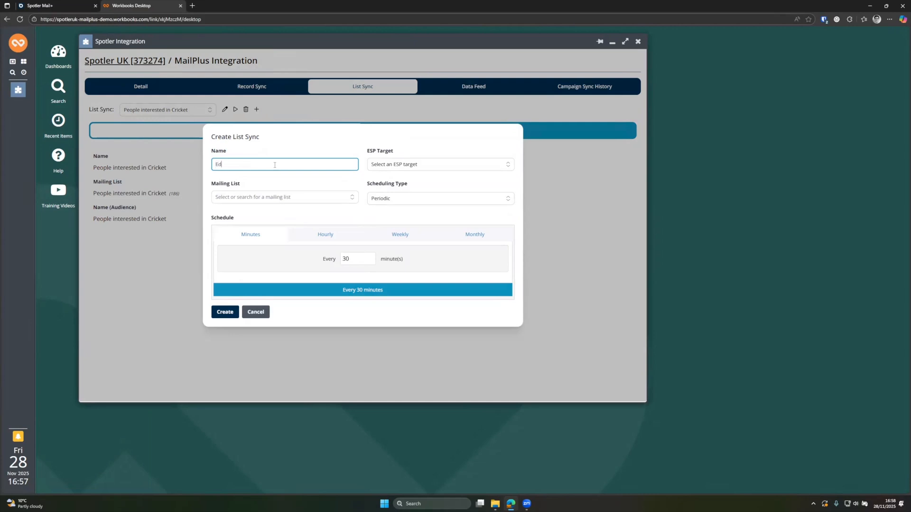
type("Automation Demo")
key("ctrl+a")
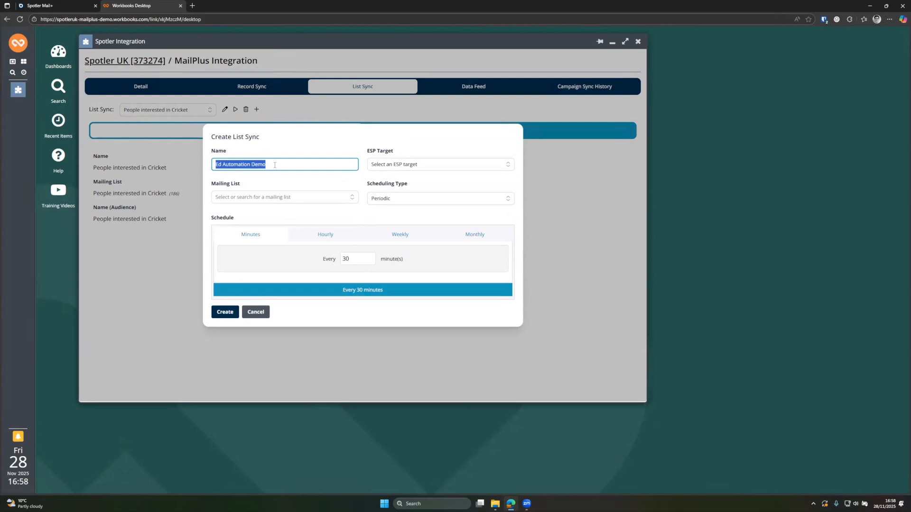
left_click(396, 165)
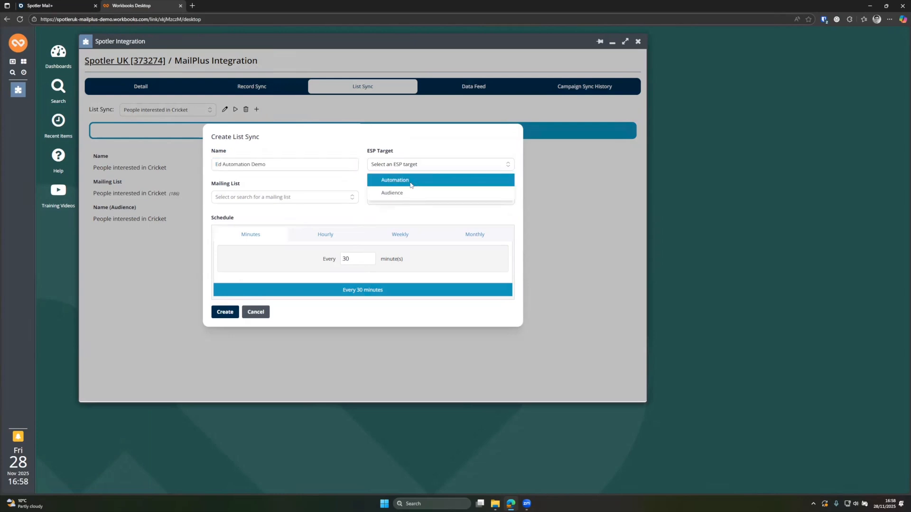
left_click(398, 184)
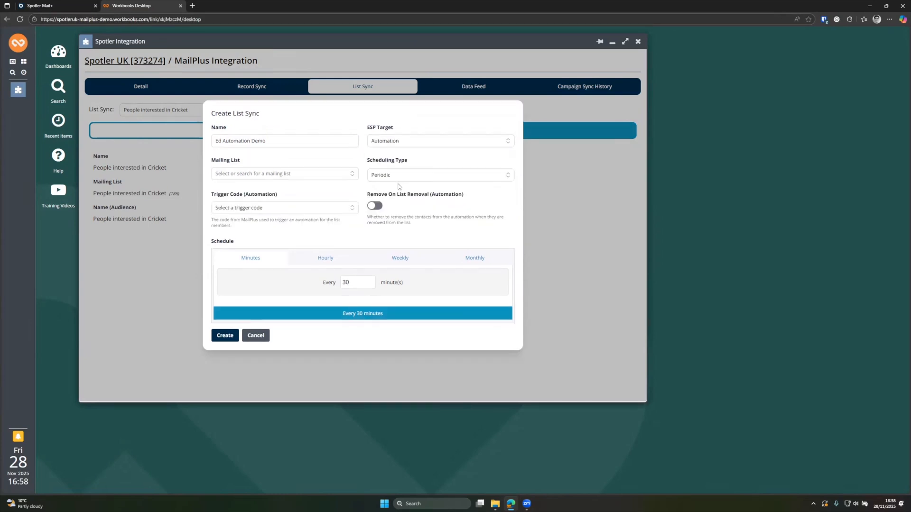
left_click(282, 173)
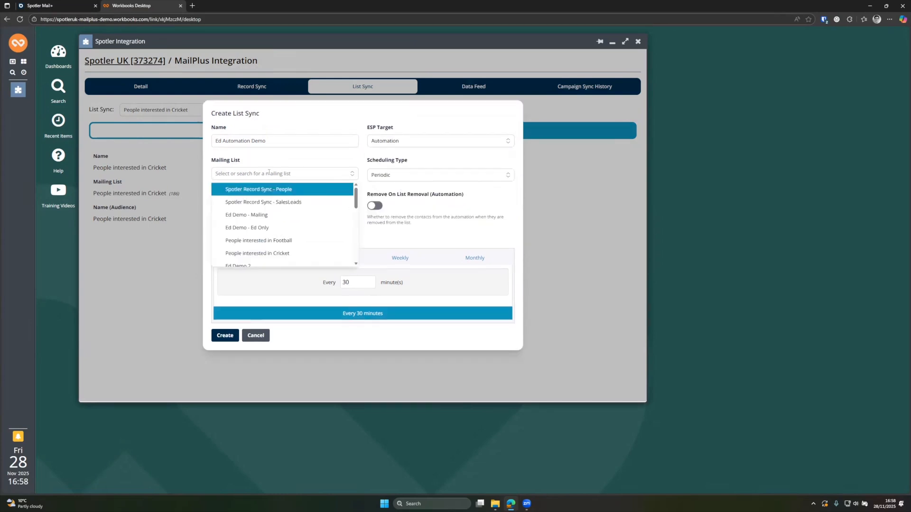
left_click(243, 228)
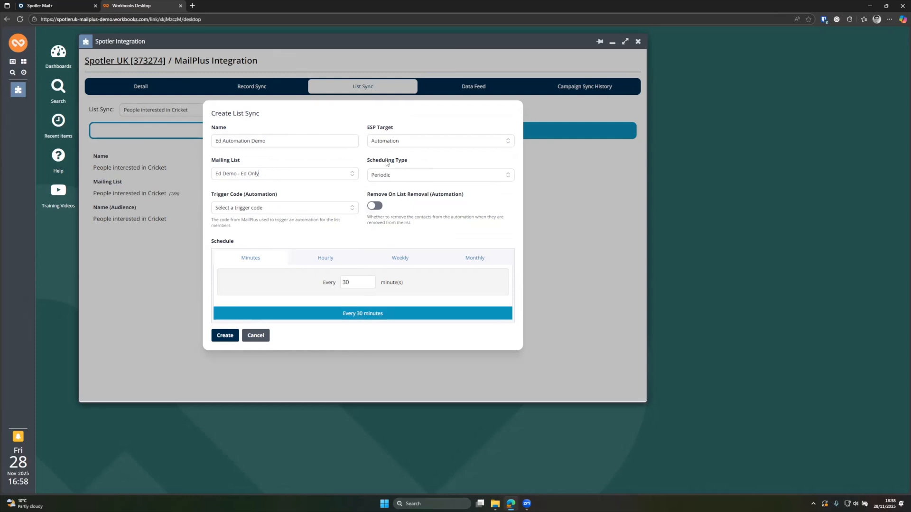
Step: Set the list sync's Scheduling Type to On Demand
left_click(384, 176)
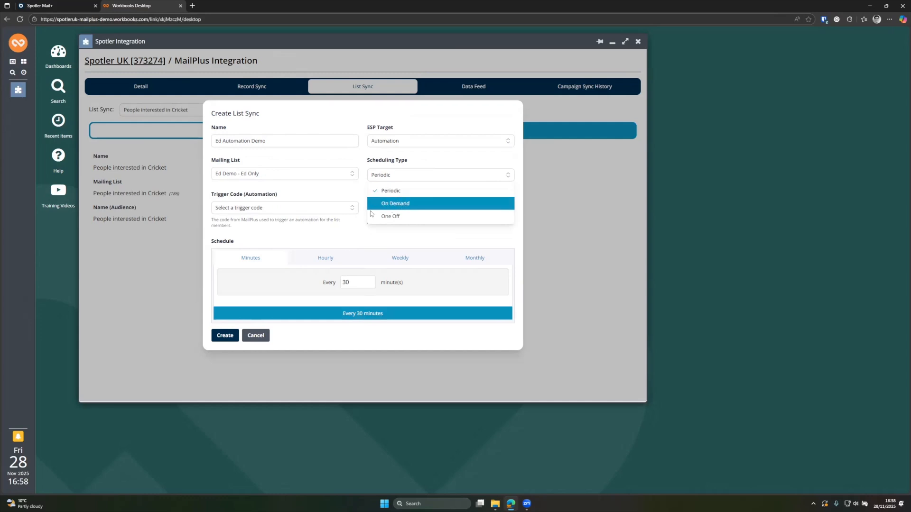
left_click(354, 280)
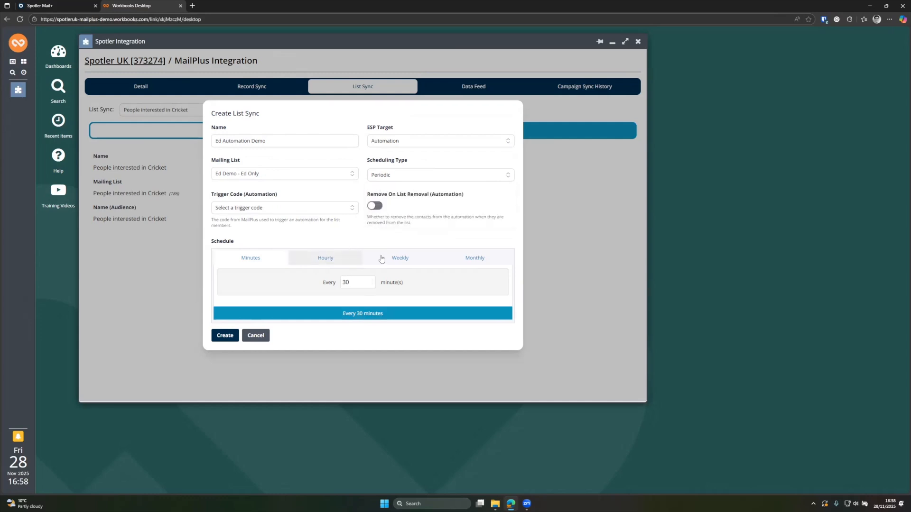
left_click(403, 177)
left_click(397, 203)
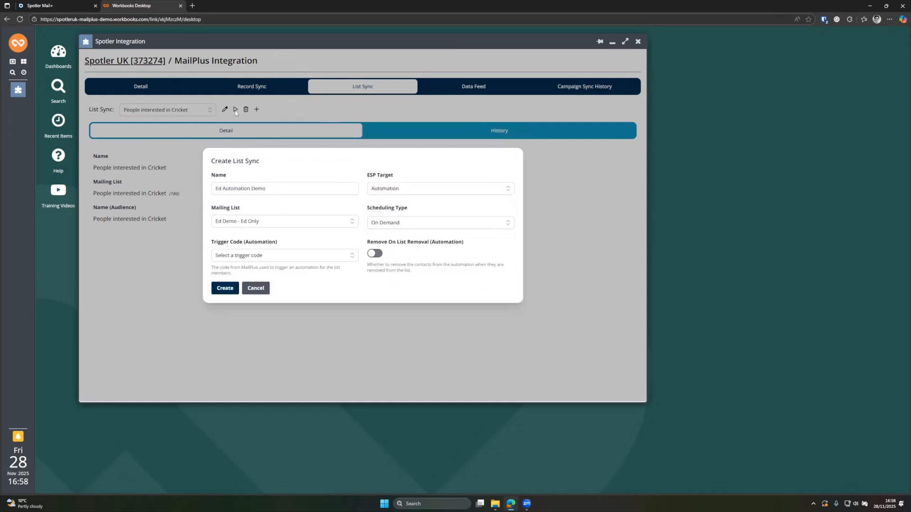
left_click(398, 223)
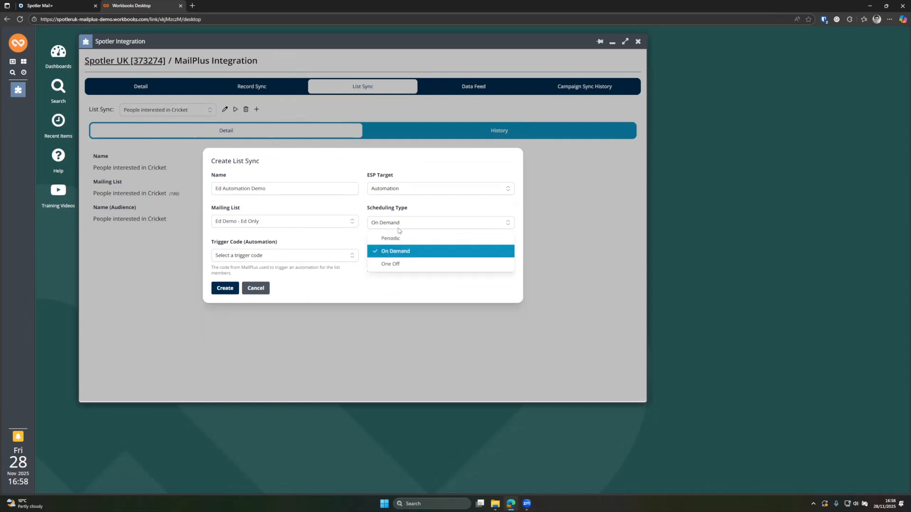
left_click(398, 265)
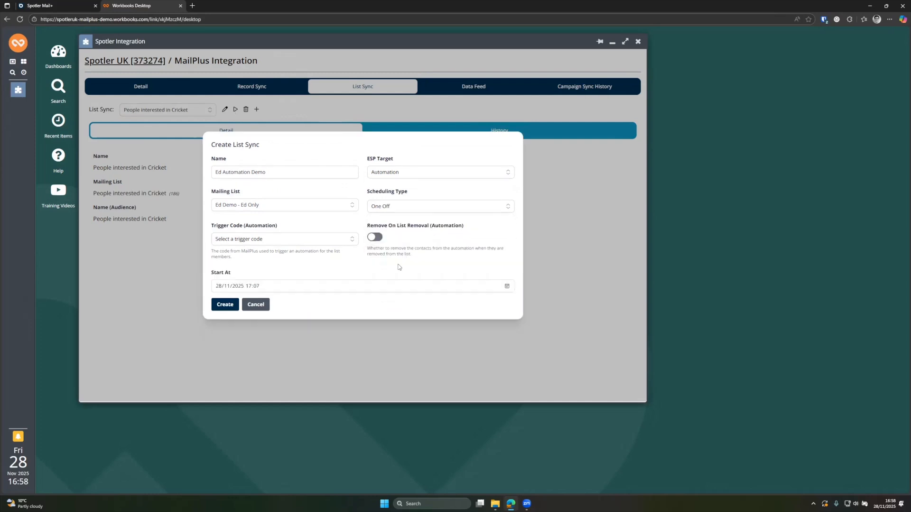
left_click(392, 209)
left_click(388, 234)
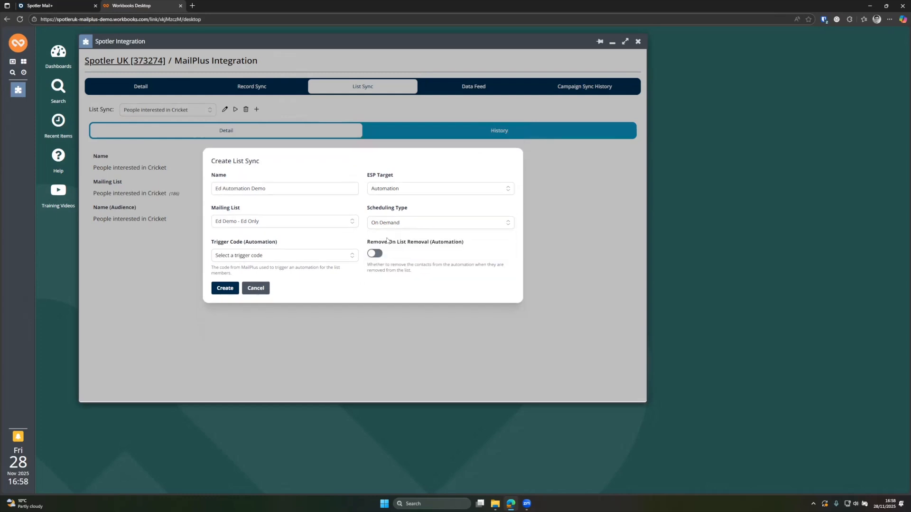
left_click(382, 223)
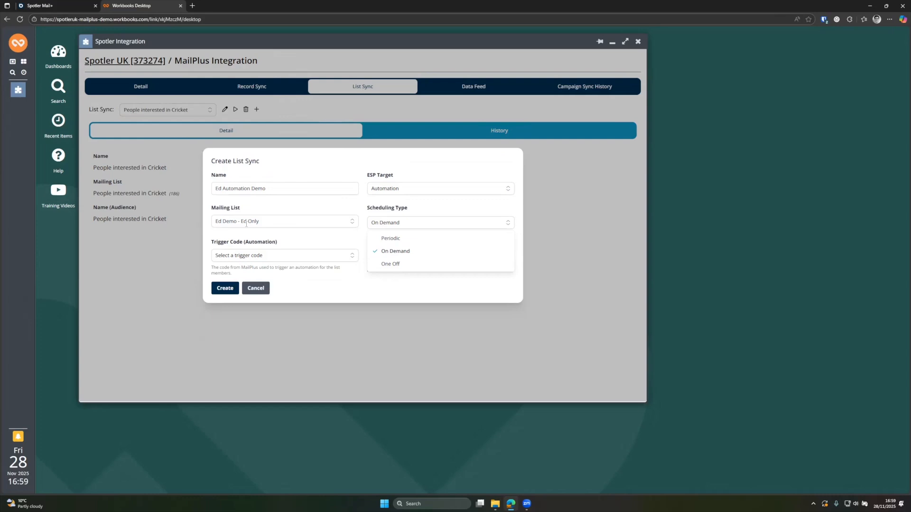
Step: Set the trigger code to Ed Demo and enable Remove On List Removal
left_click(329, 211)
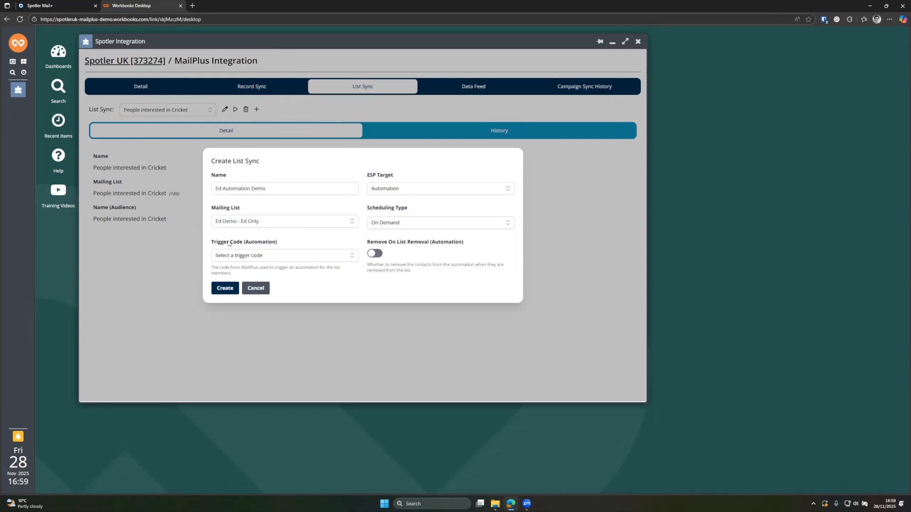
left_click_drag(212, 242, 273, 244)
left_click(260, 256)
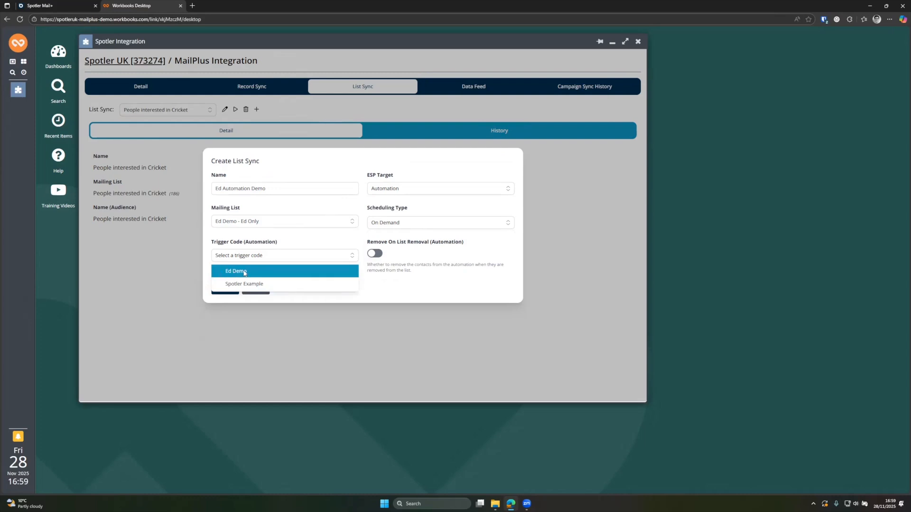
left_click(244, 272)
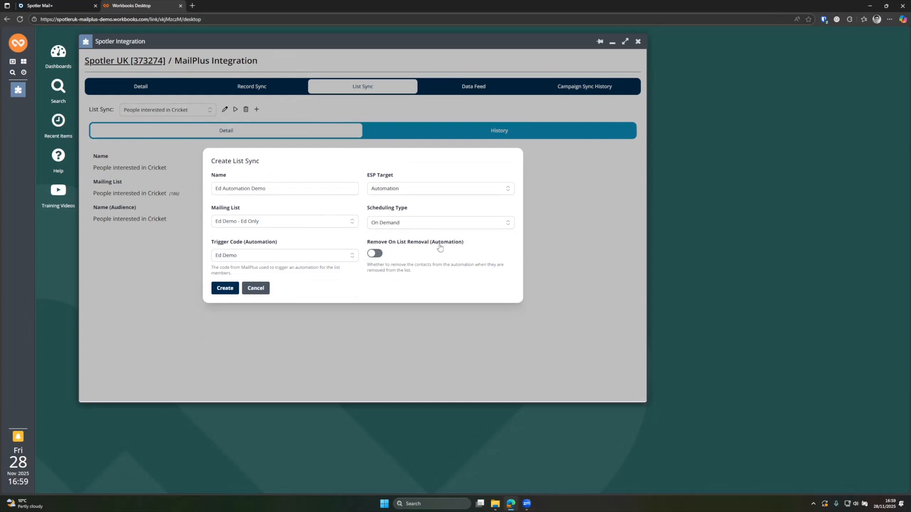
left_click(374, 254)
Step: In Spotler Mail+, view the Ed Demo automation's flow
left_click(54, 6)
left_click(860, 153)
left_click(841, 198)
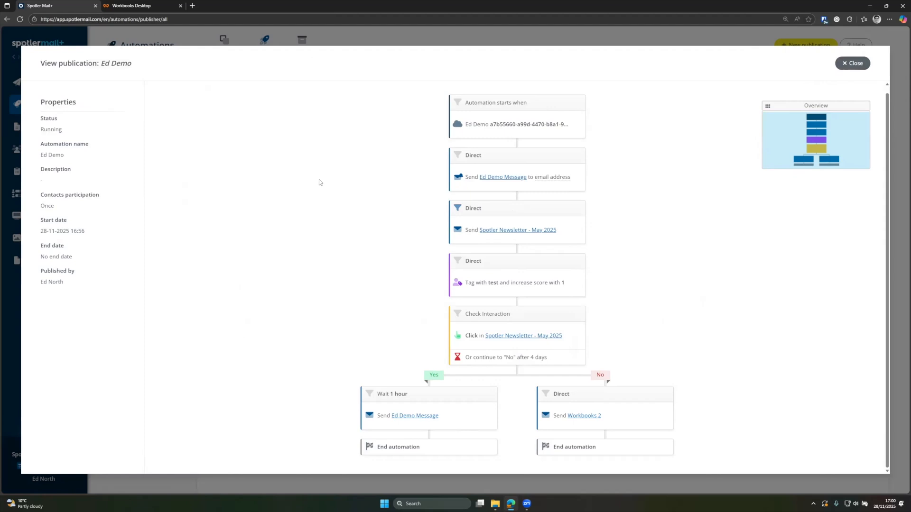
Step: Return to the Workbooks Create List Sync form for 'Ed Automation Demo'
key("ctrl+Tab")
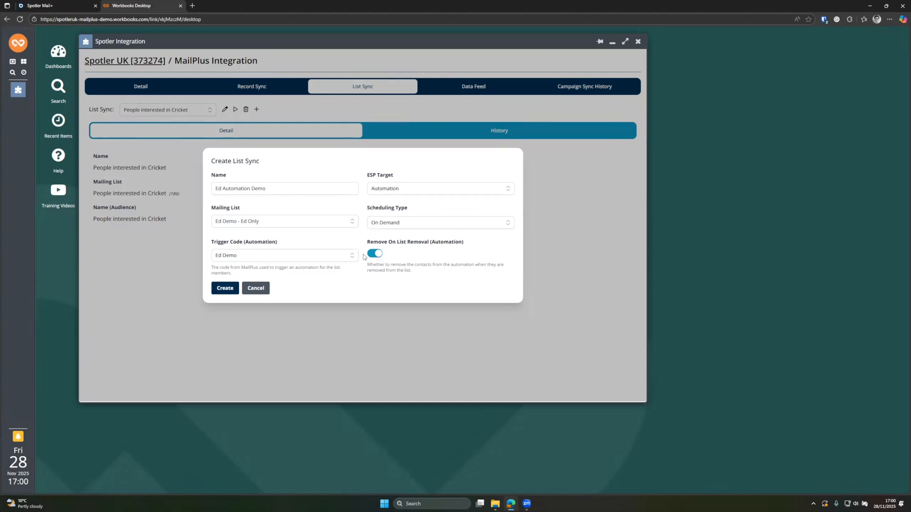
Step: Turn off Remove On List Removal, create the sync, and confirm the pending integration updates
left_click(375, 255)
left_click(224, 289)
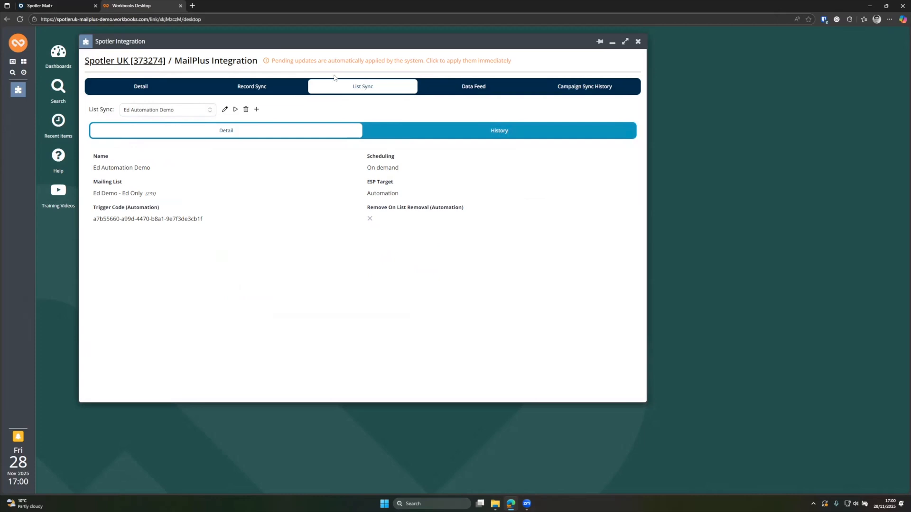
left_click(318, 64)
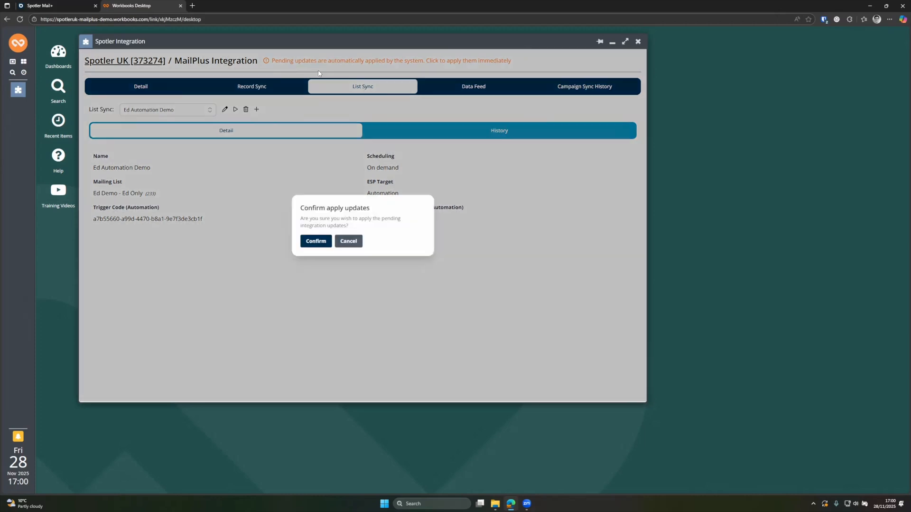
left_click(318, 240)
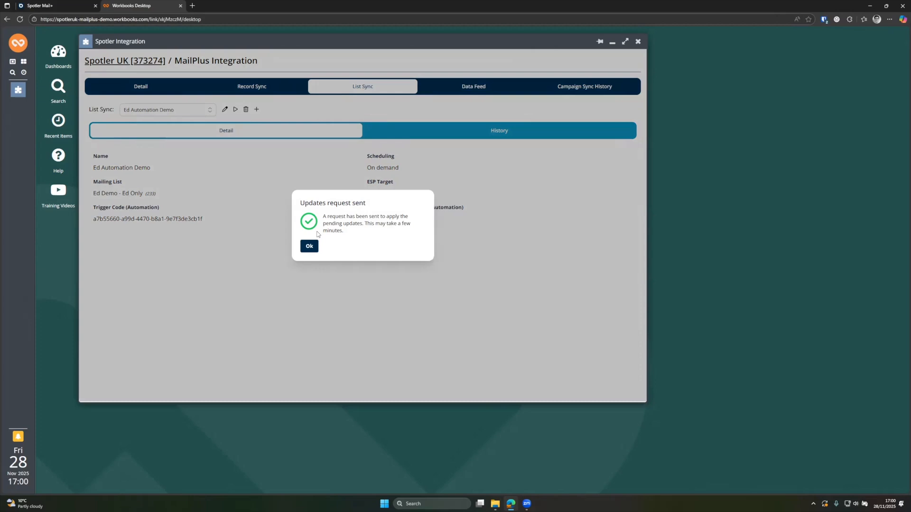
left_click(310, 245)
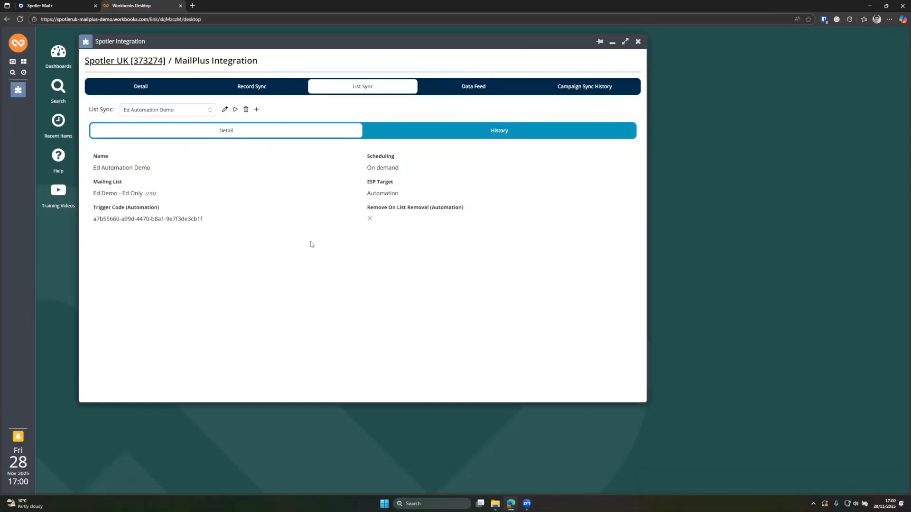
Step: Open the Ed Demo automation's report from the Spotler Mail+ publications list
left_click(40, 5)
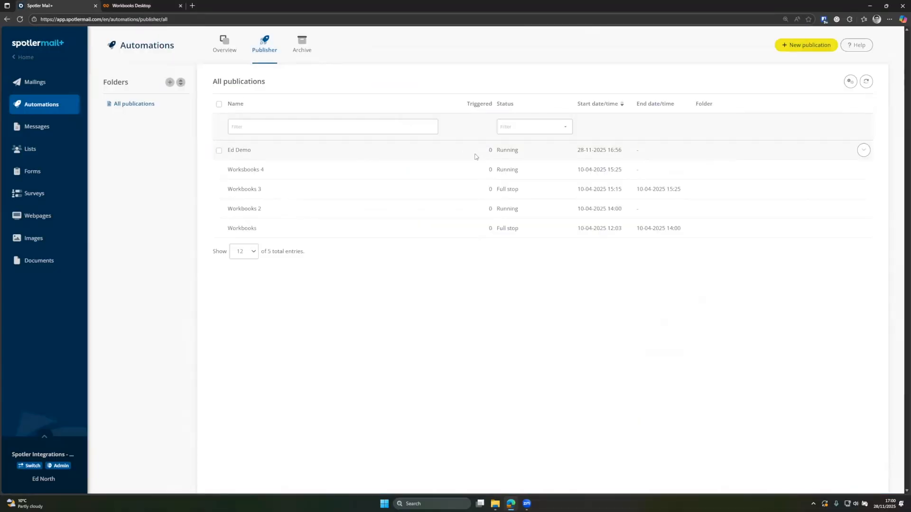
left_click(864, 150)
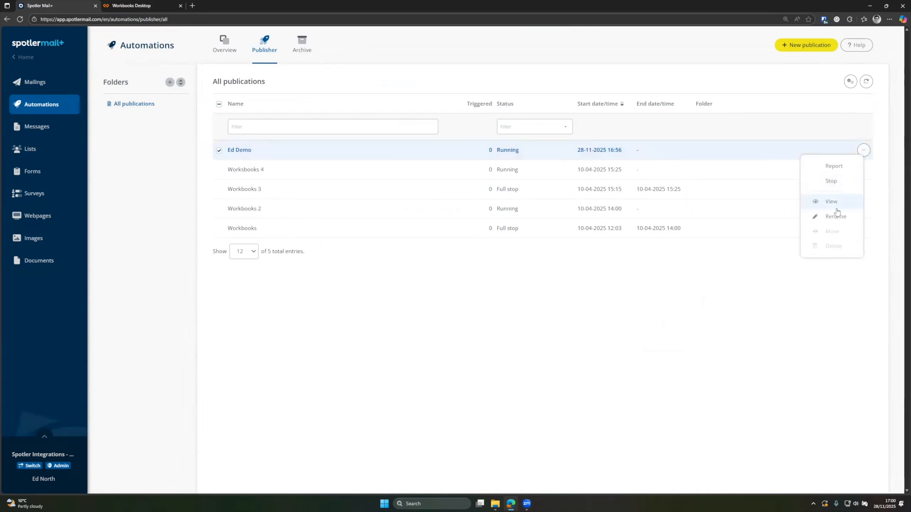
left_click(834, 165)
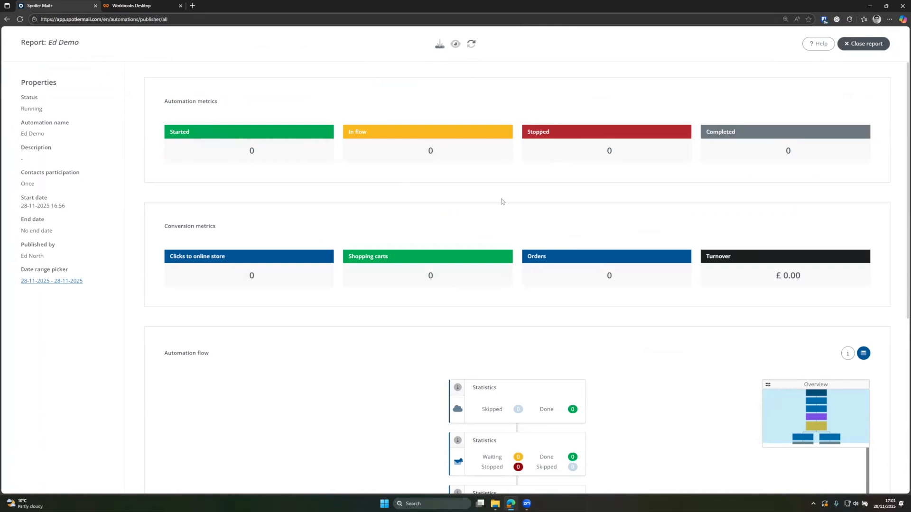
Step: Inspect the Direct send step, previewing the Spotler Newsletter - May 2025 email and its sending report
scroll(501, 203, "down", 5)
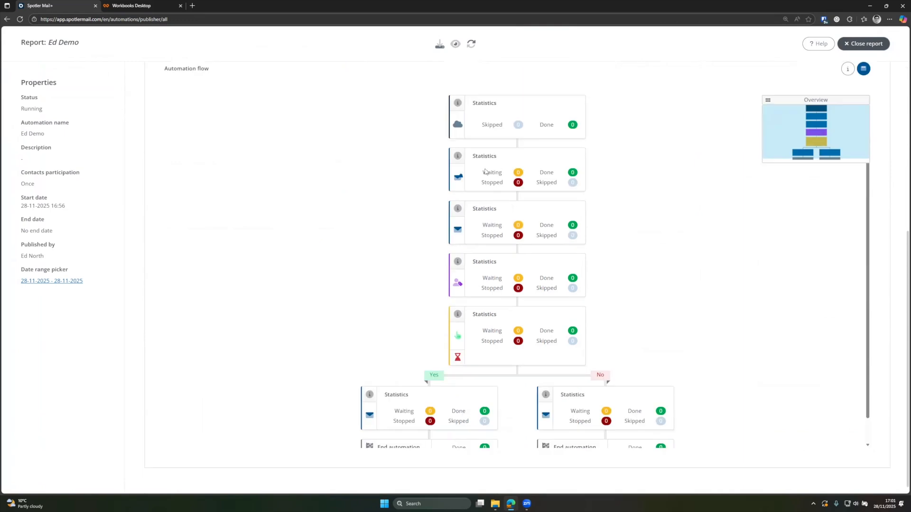
left_click(457, 209)
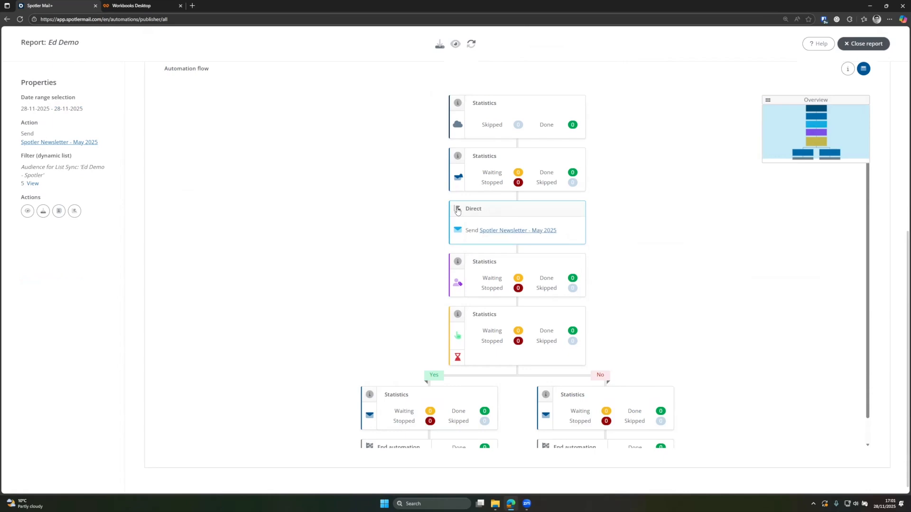
left_click(72, 144)
scroll(457, 200, "down", 3)
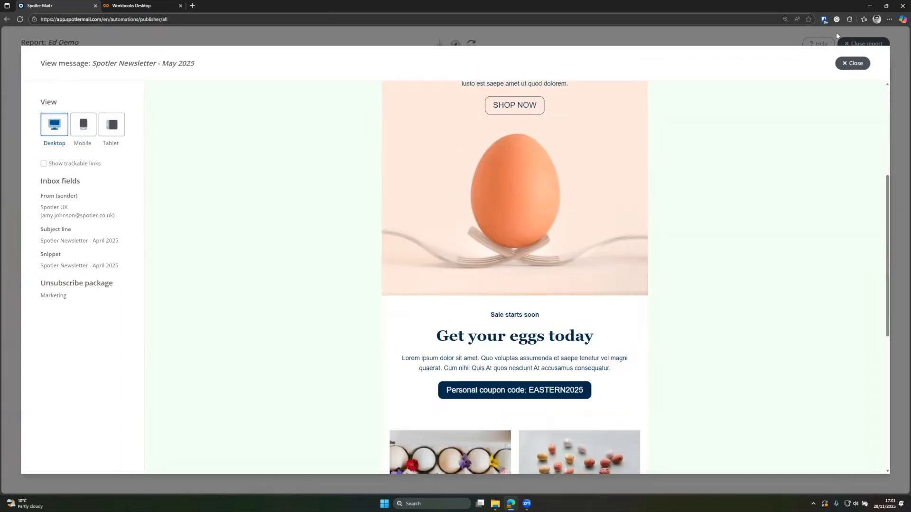
left_click(852, 63)
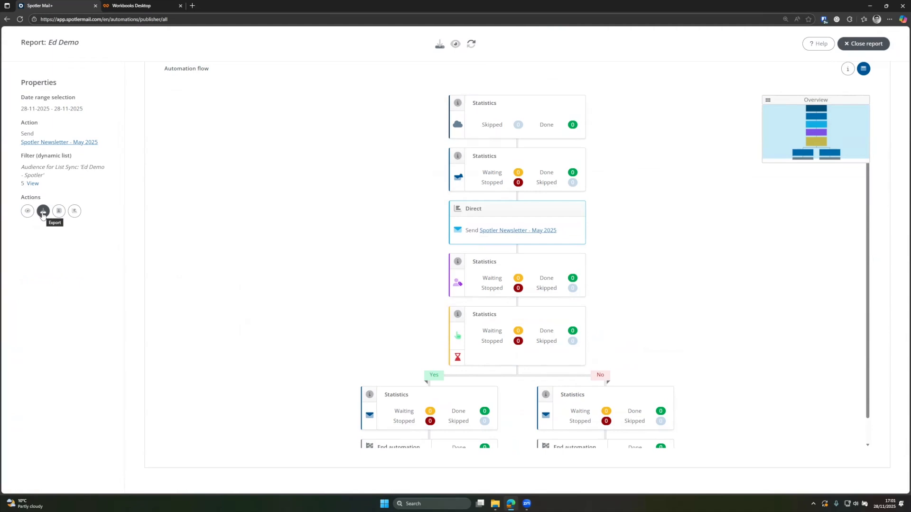
left_click(70, 214)
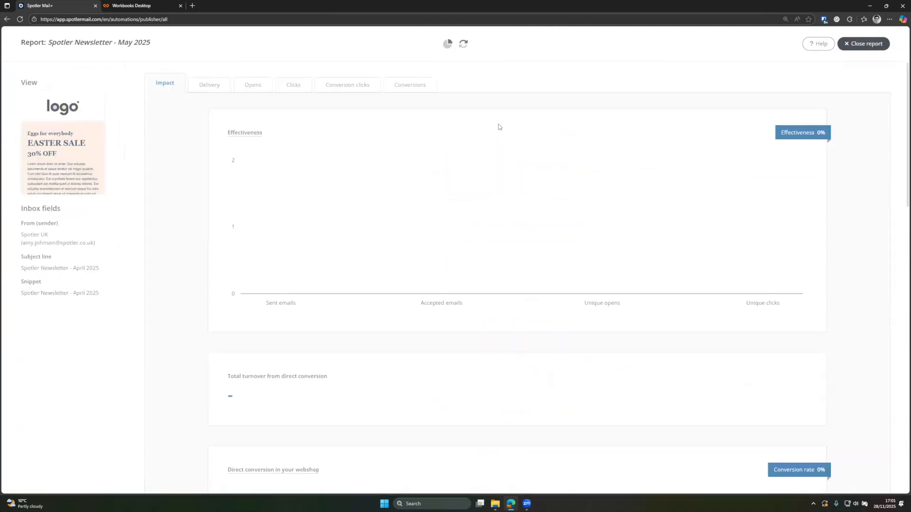
left_click(886, 47)
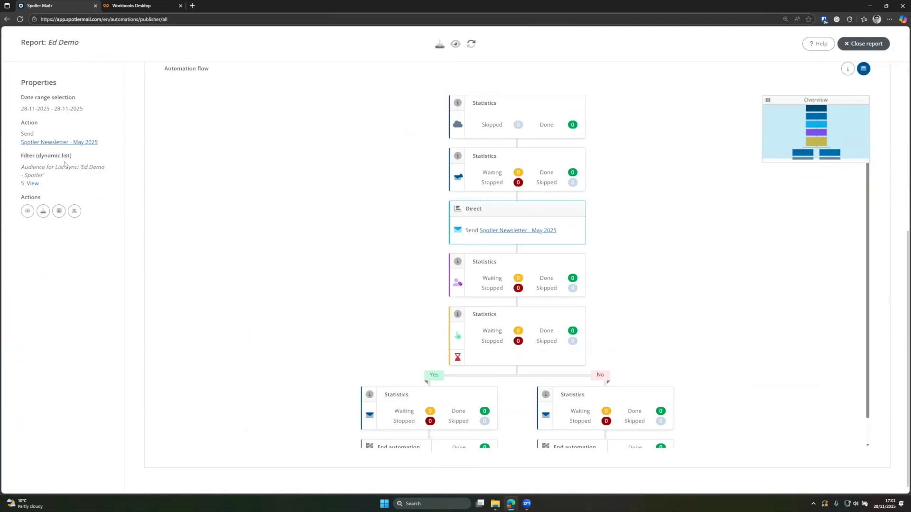
Step: Set the report's date range to Last month (28-10-2025 – 28-11-2025), then close the report
triple_click(40, 107)
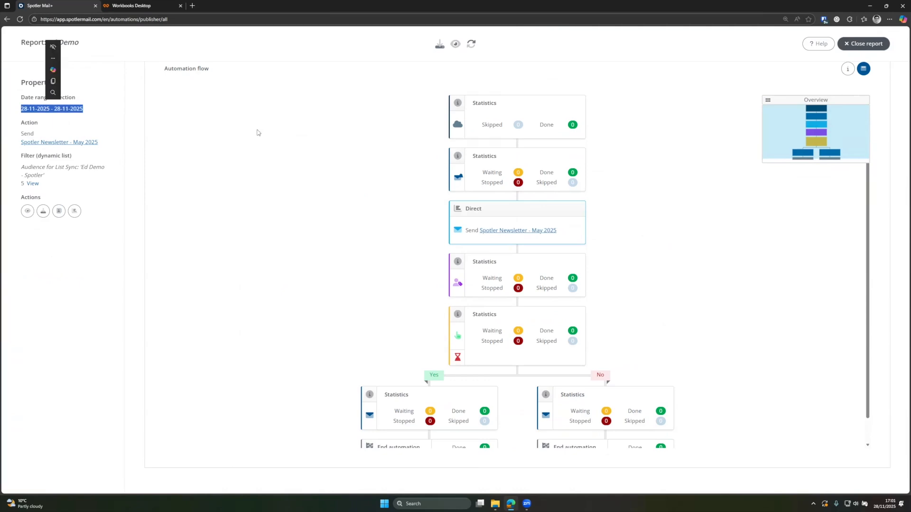
left_click(284, 135)
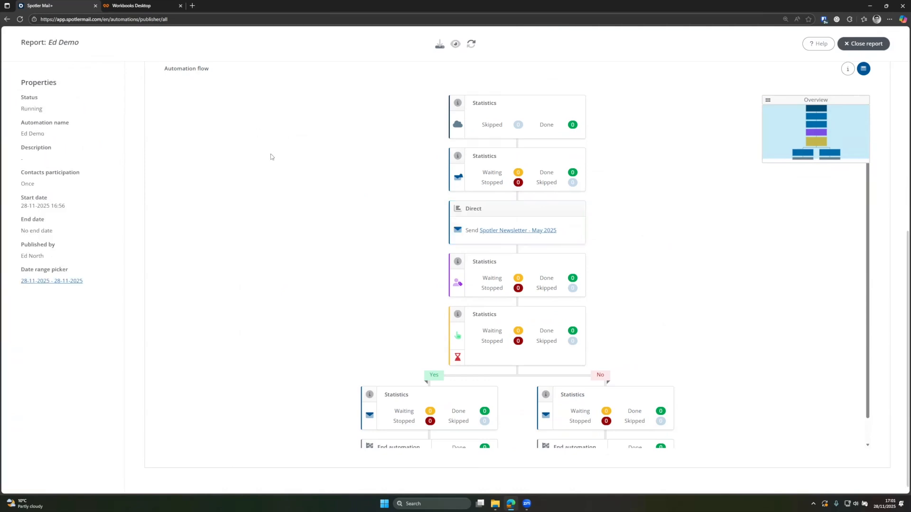
left_click(43, 283)
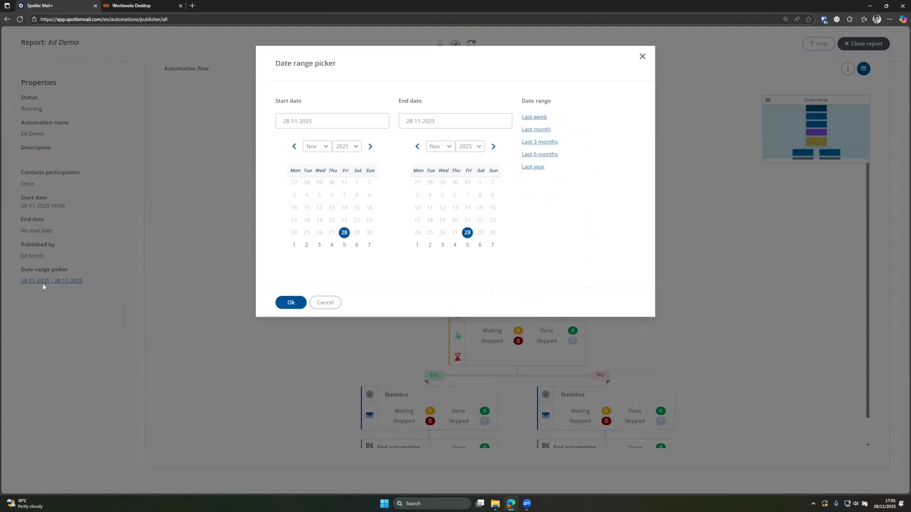
left_click(538, 130)
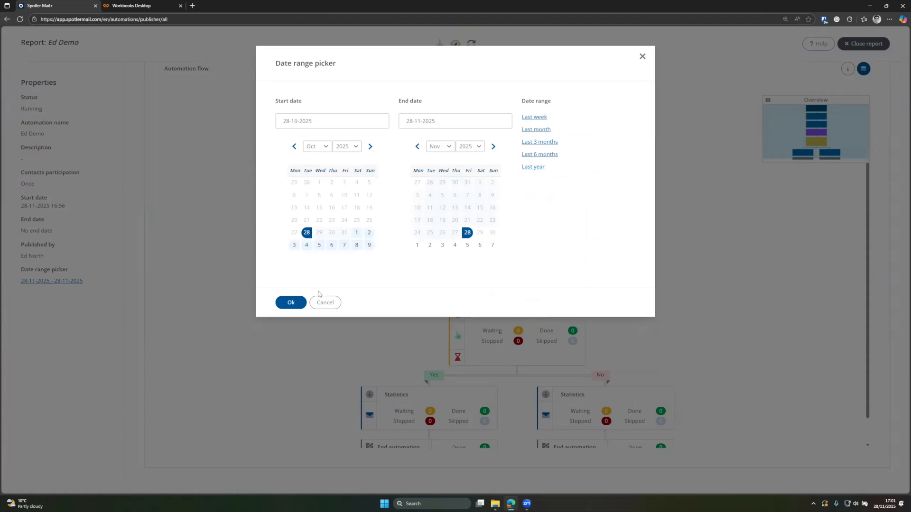
left_click(291, 302)
left_click(486, 234)
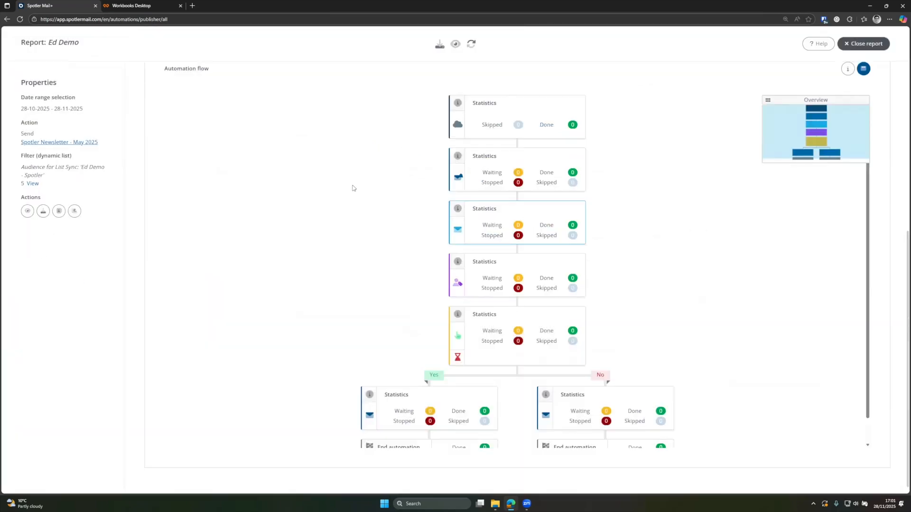
left_click_drag(19, 110, 117, 112)
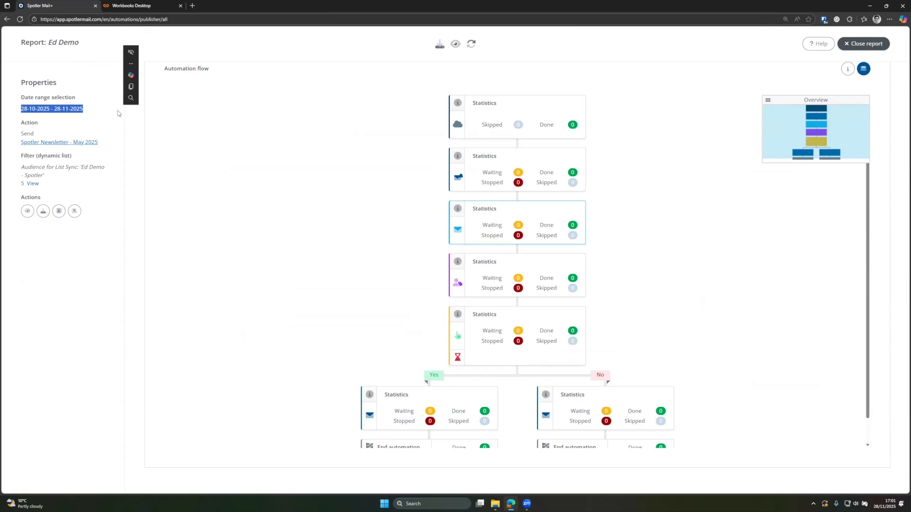
left_click(174, 118)
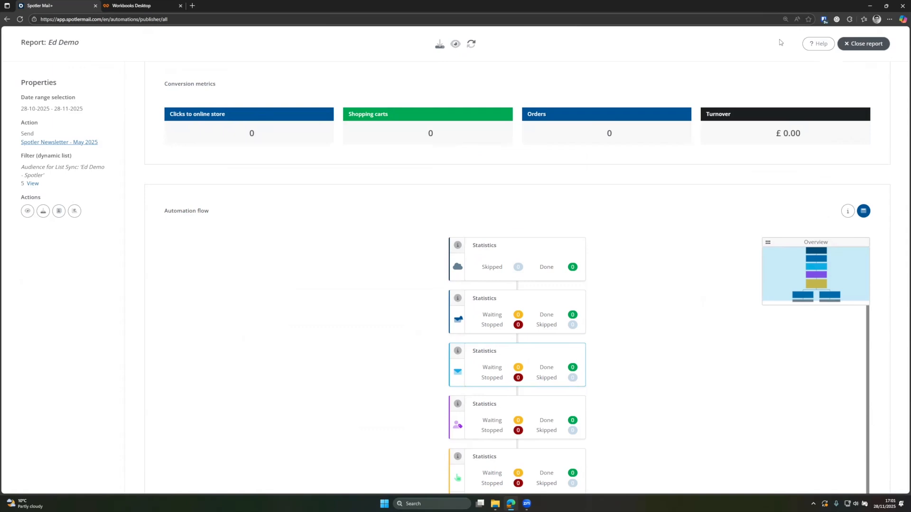
left_click(863, 44)
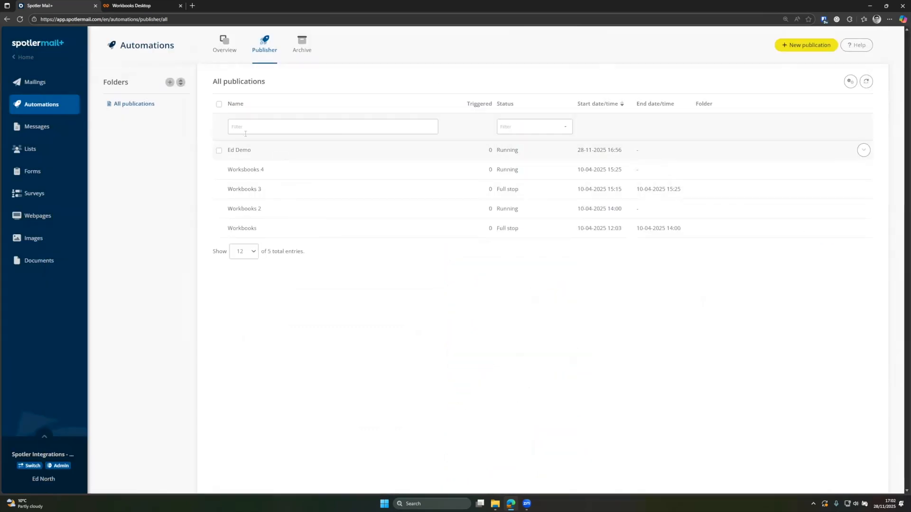
Step: Bring Workbooks Desktop back to the saved 'Ed Automation Demo' list sync details
left_click(151, 6)
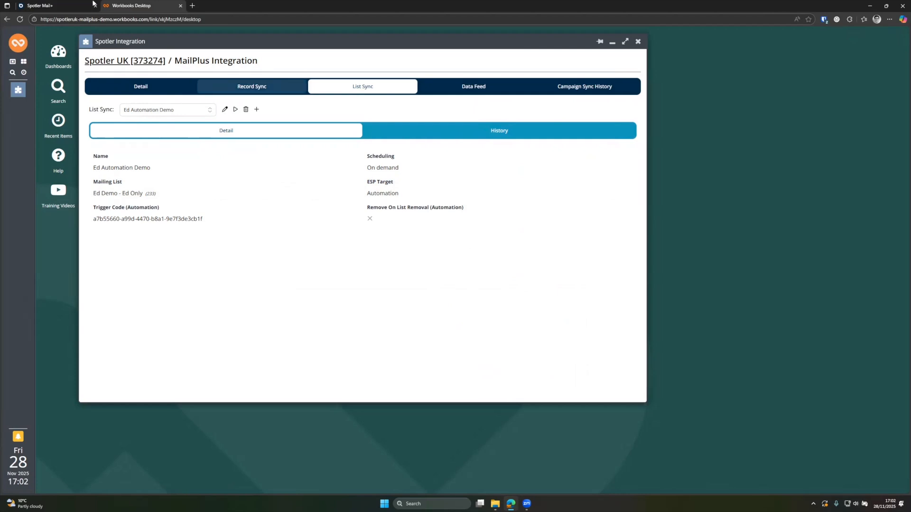
left_click(66, 6)
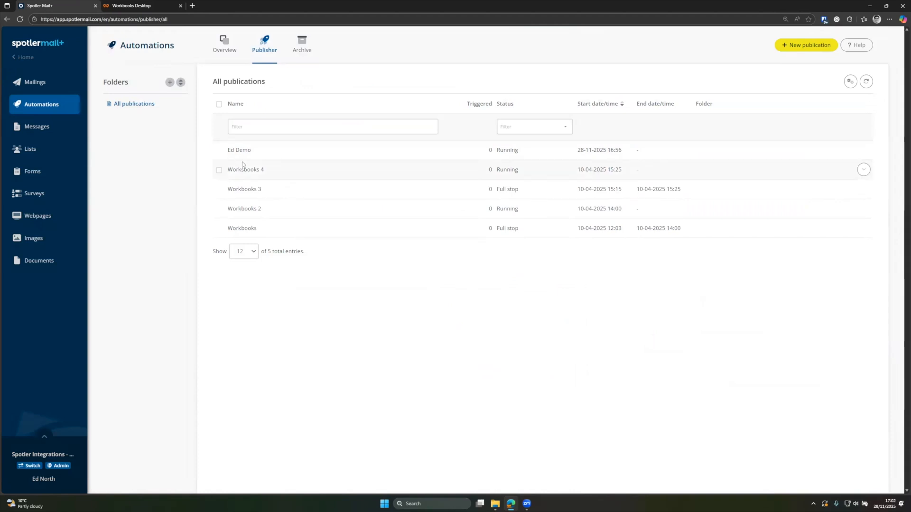
left_click(147, 6)
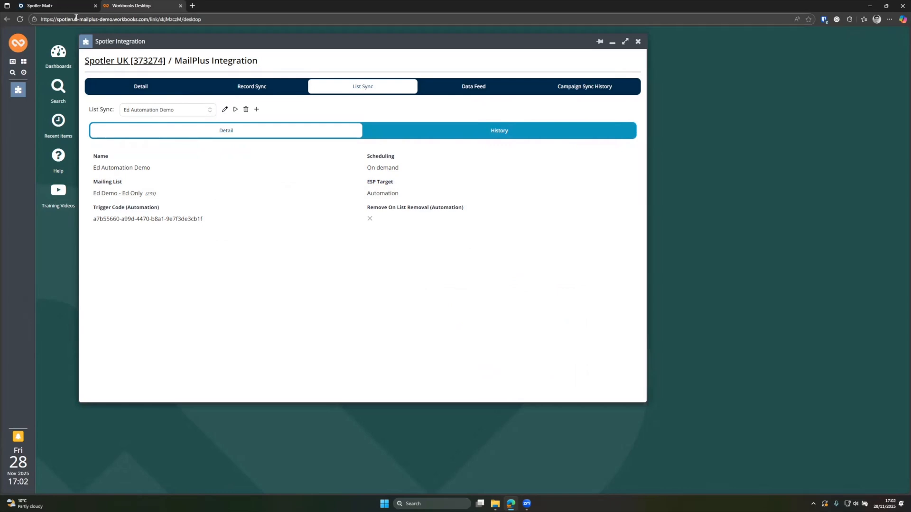
left_click(18, 43)
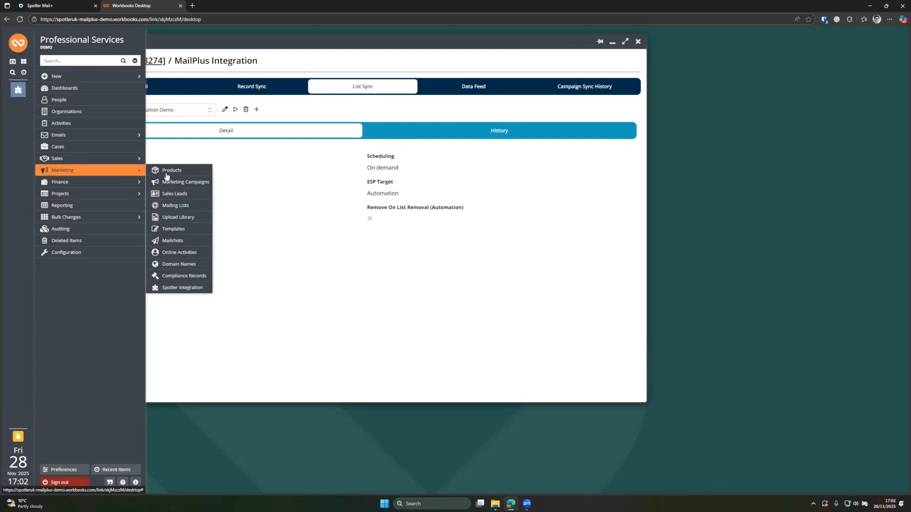
Step: Check the Spotler Mailshots view under Marketing > Mailshots, then return to Spotler Mail+ publications
left_click(176, 241)
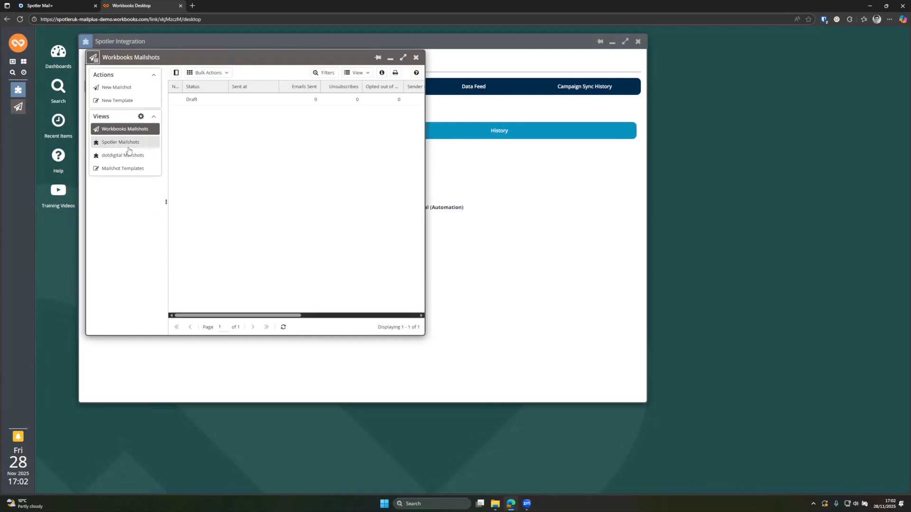
left_click(128, 147)
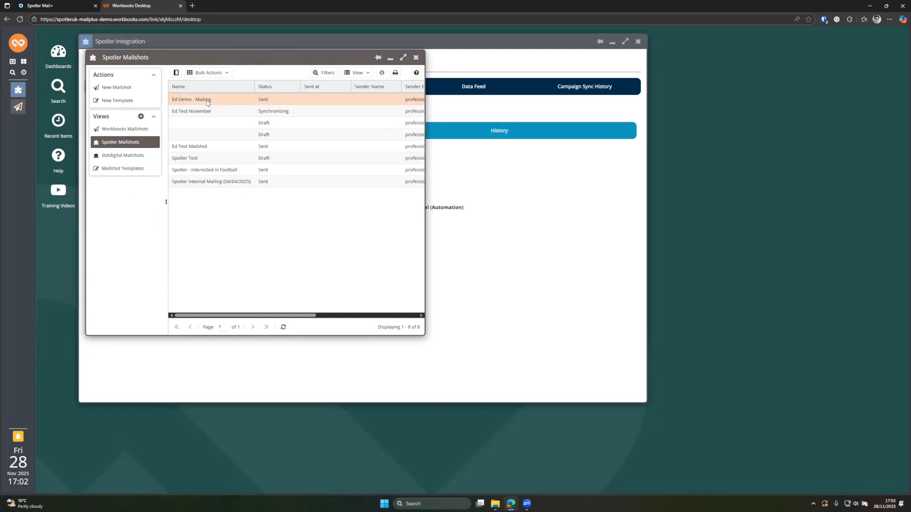
left_click(416, 58)
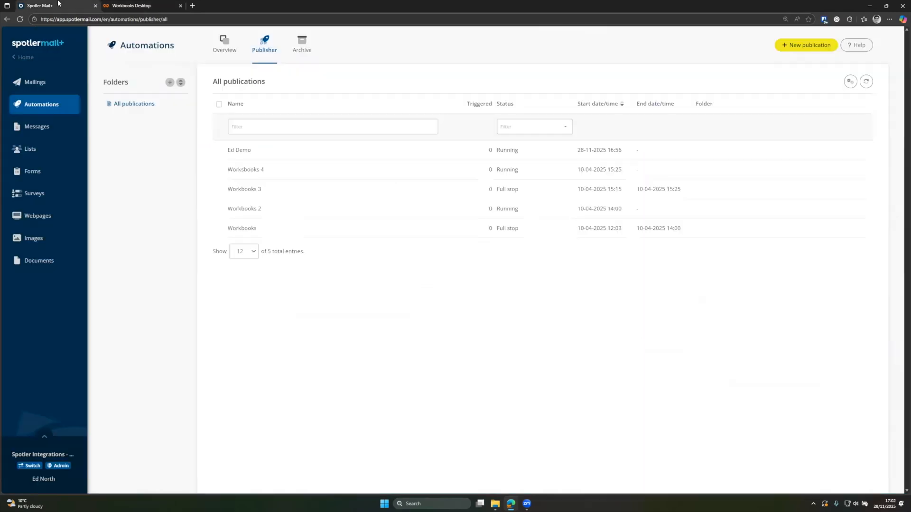
left_click(62, 5)
left_click(161, 7)
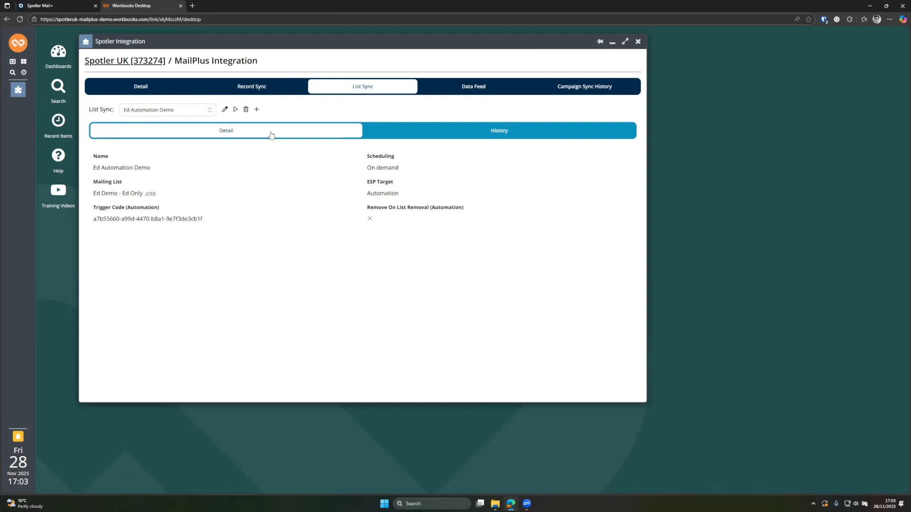
left_click(52, 5)
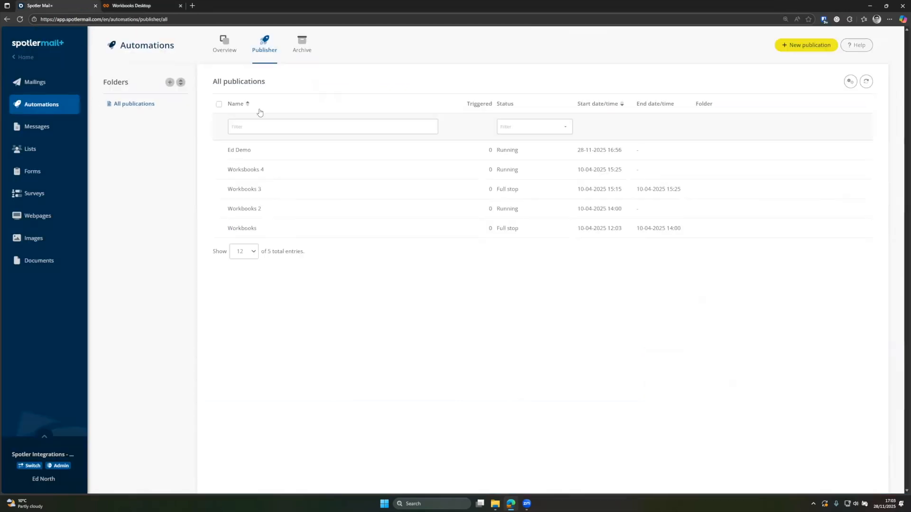